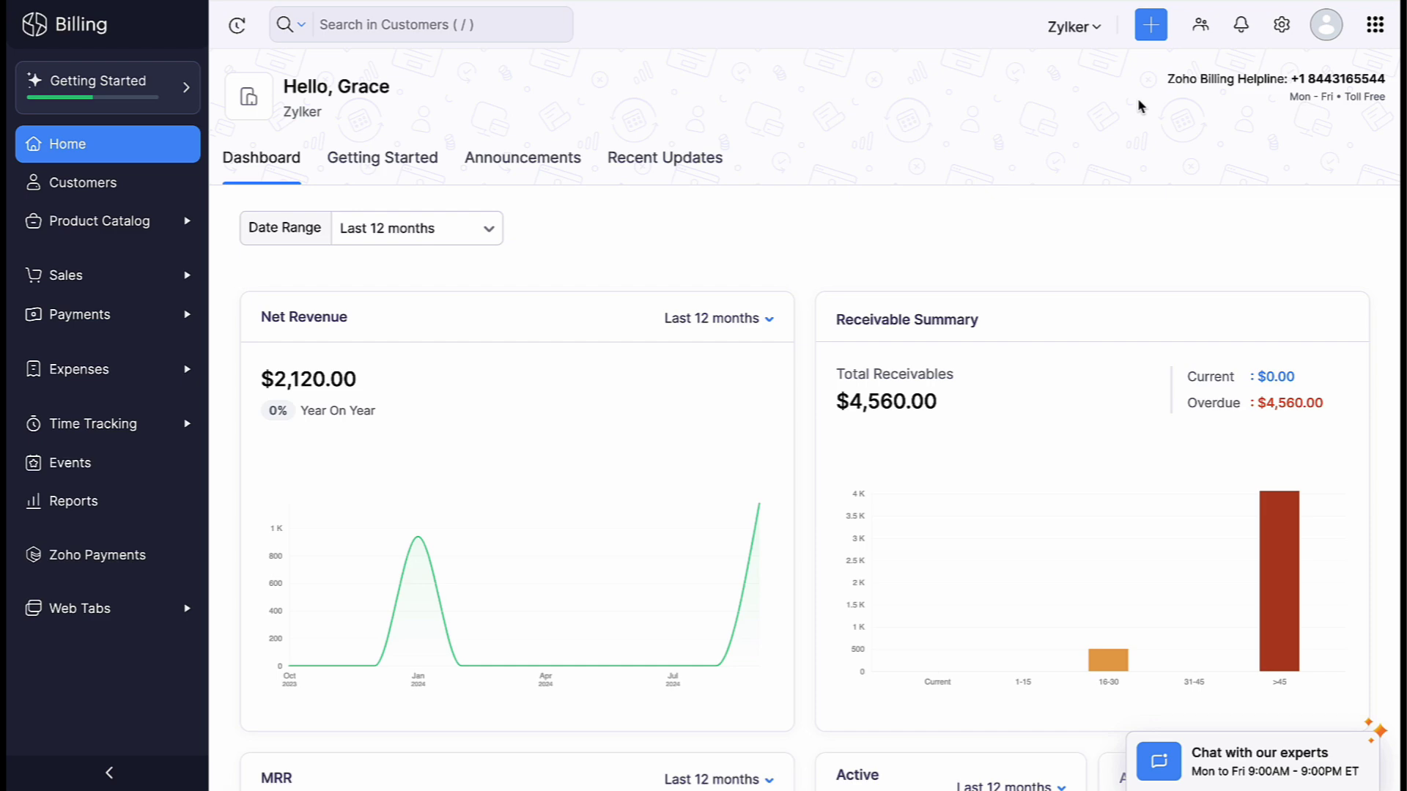
Set the Customer Portal banner message to "Exciting News! We've just added a new feature to improve your experience. Check out our 'What's New' section for more details.".
click(1281, 29)
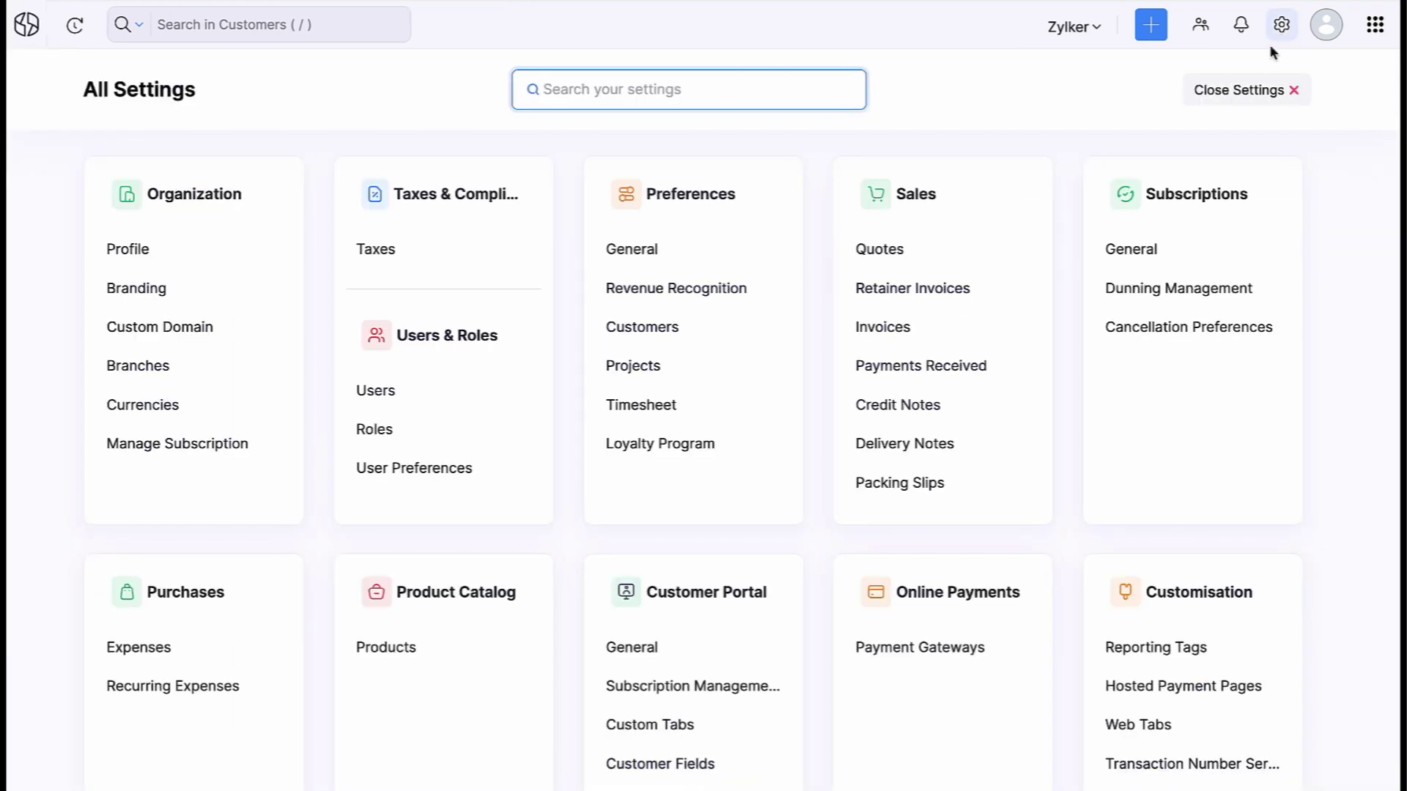
scroll(999, 284, down, 3)
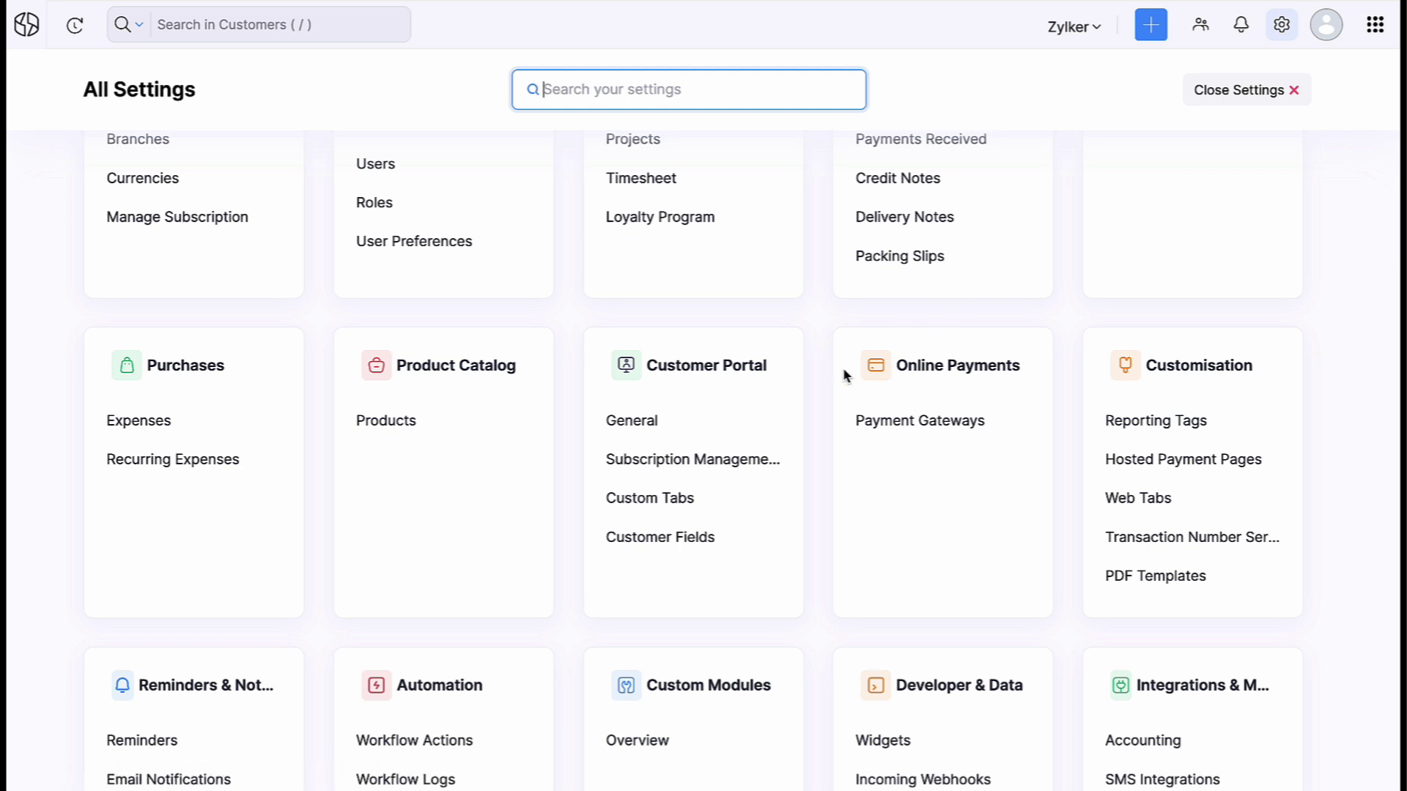
click(724, 424)
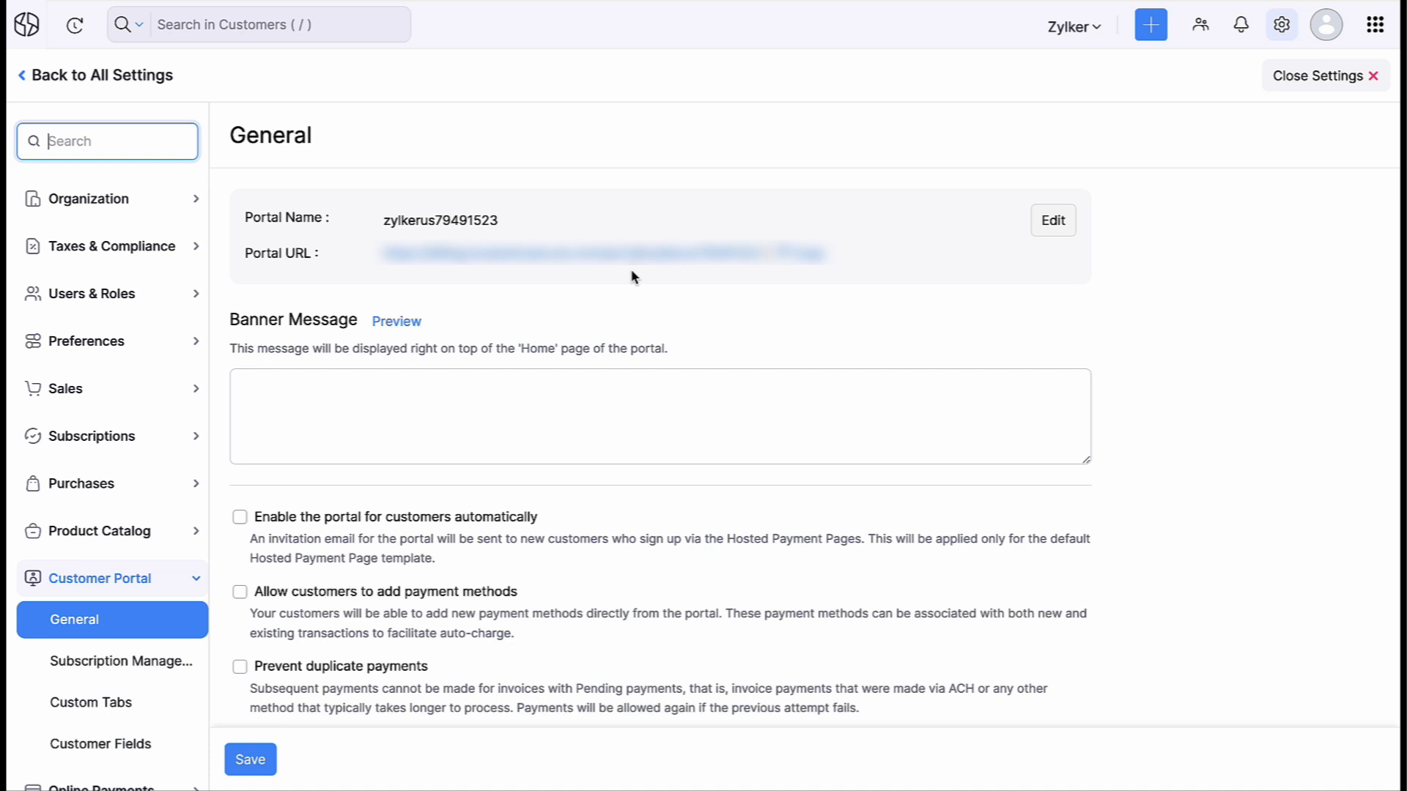
click(471, 386)
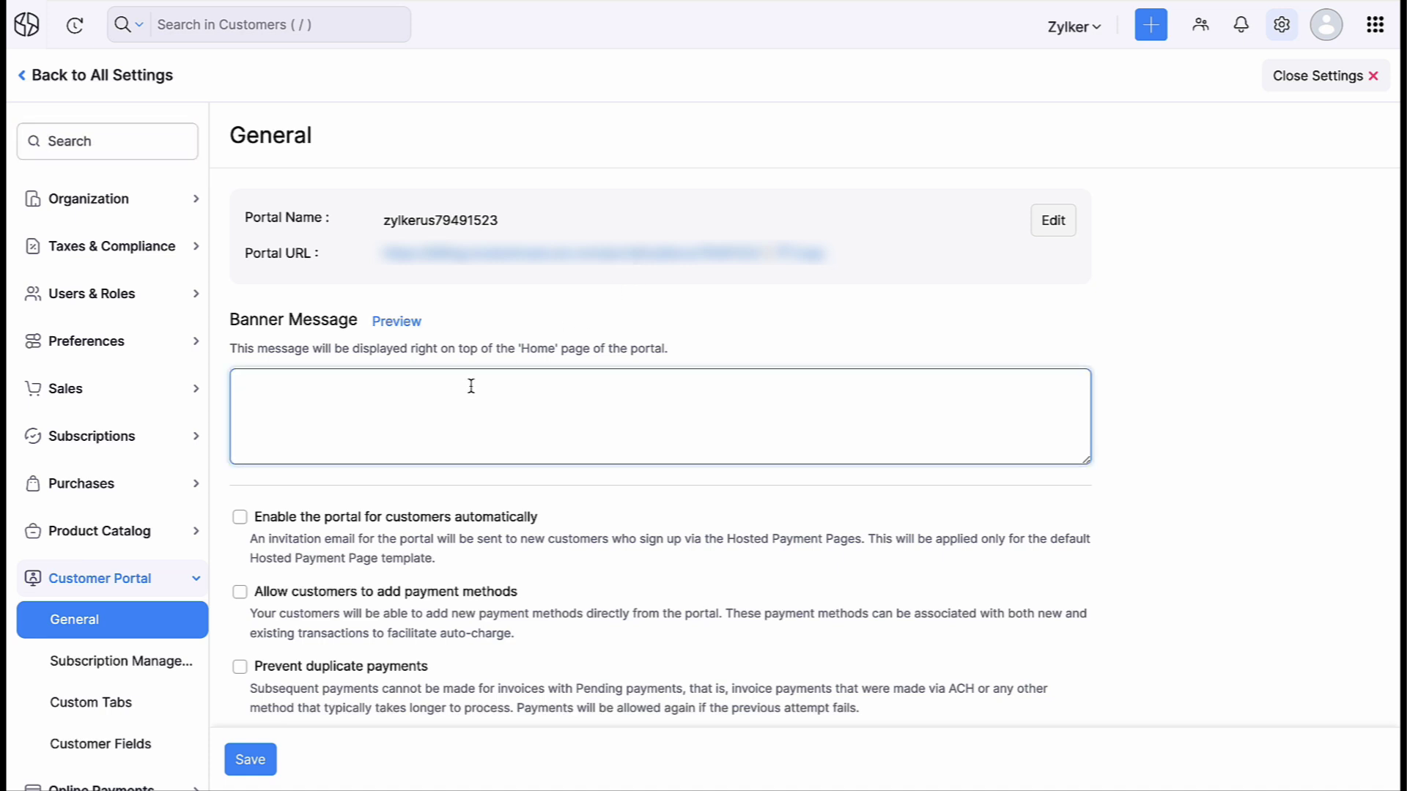
text(Exciting News! We've just added a new feature to improve your experience. Check out our 'What's New' section for more details.)
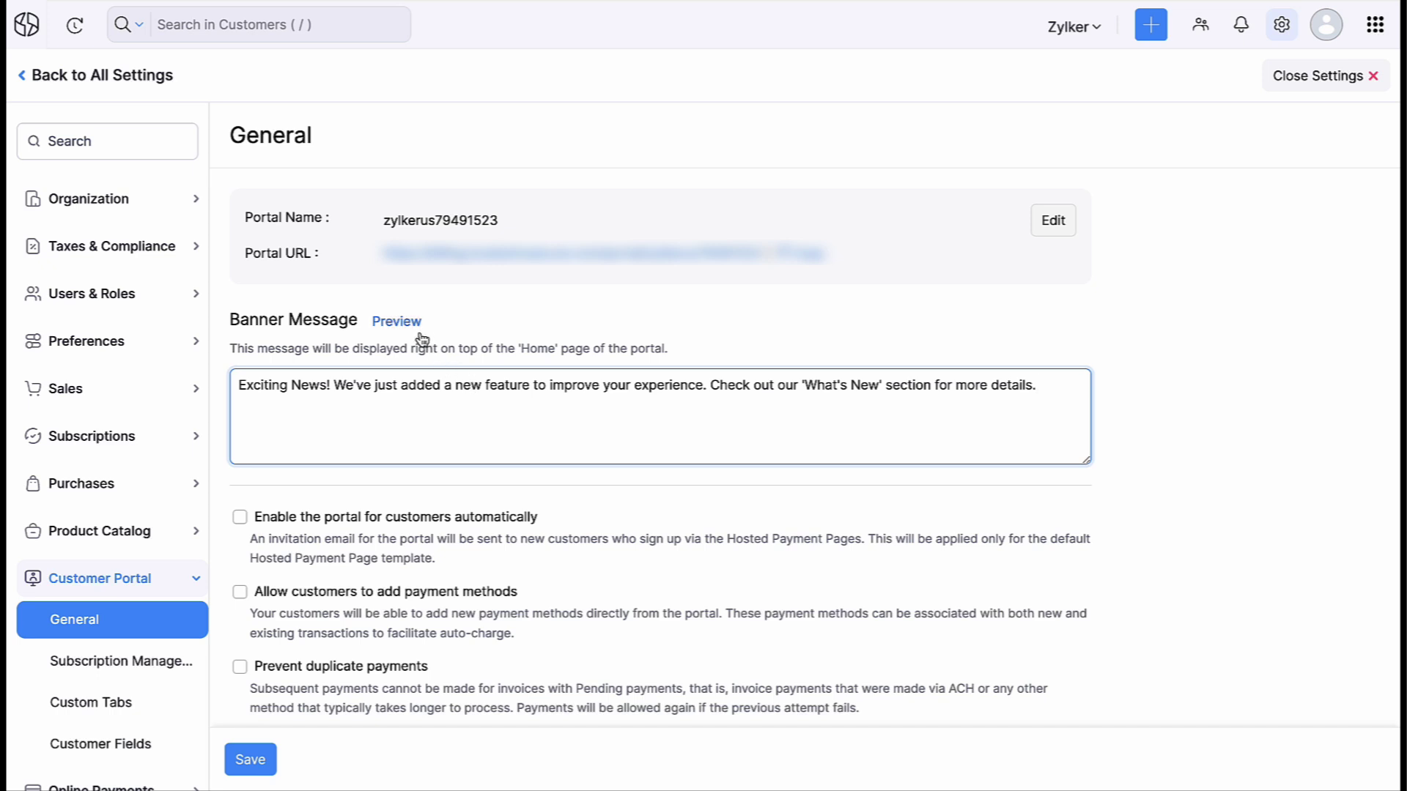
Enable the portal for customers automatically, allow them to add payment methods, and prevent duplicate payments.
click(240, 516)
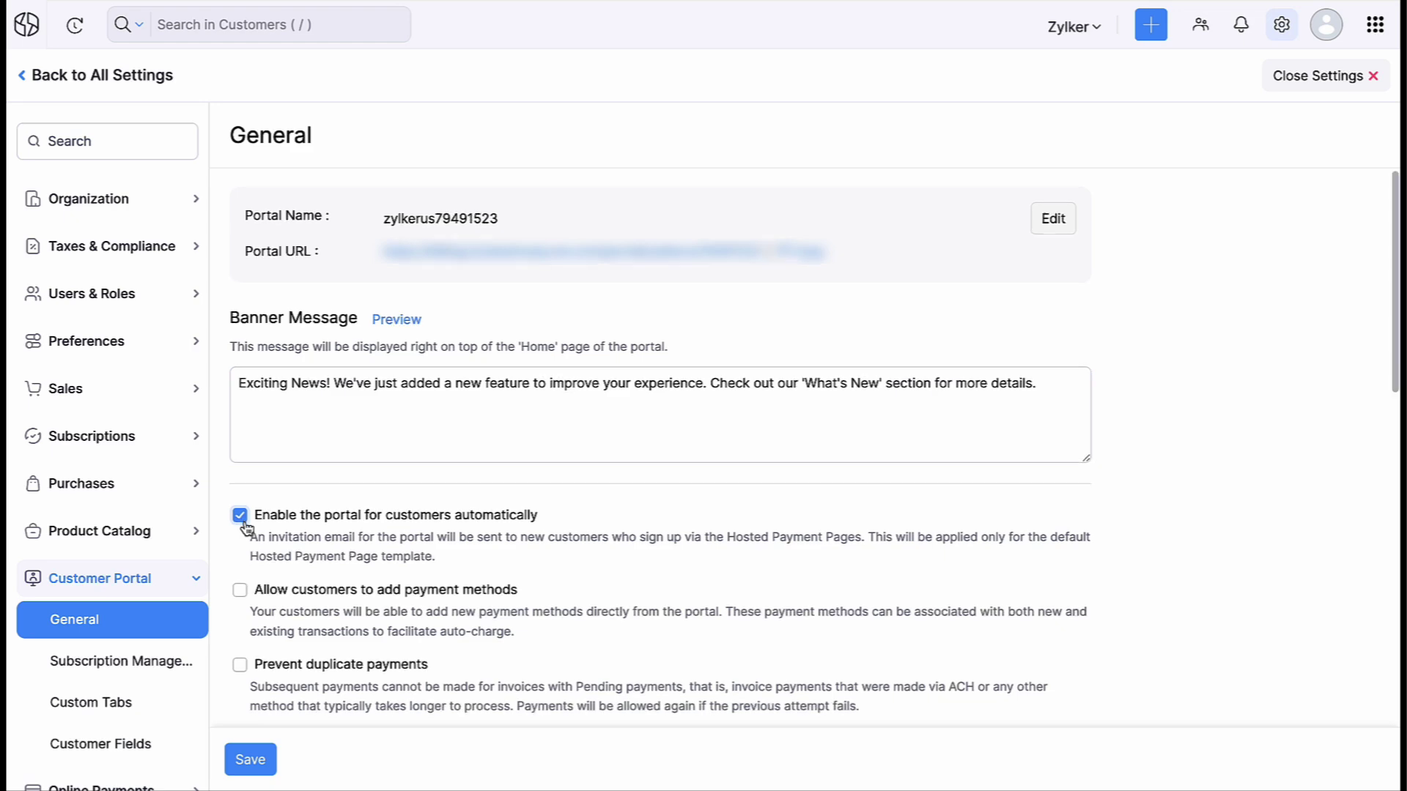
scroll(246, 528, down, 1)
click(240, 529)
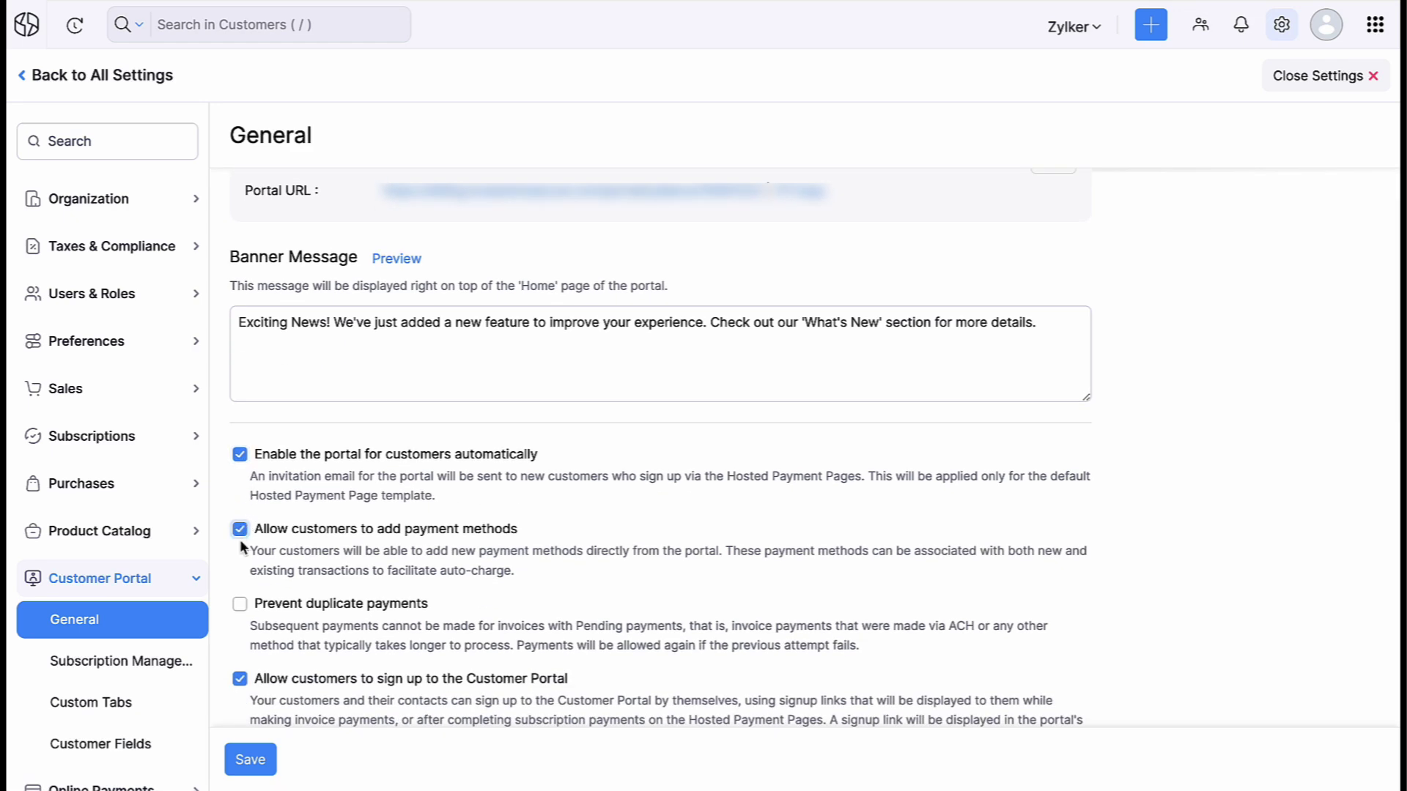
click(240, 603)
Enable customer reviews for the service and save the general Customer Portal settings.
scroll(242, 609, down, 4)
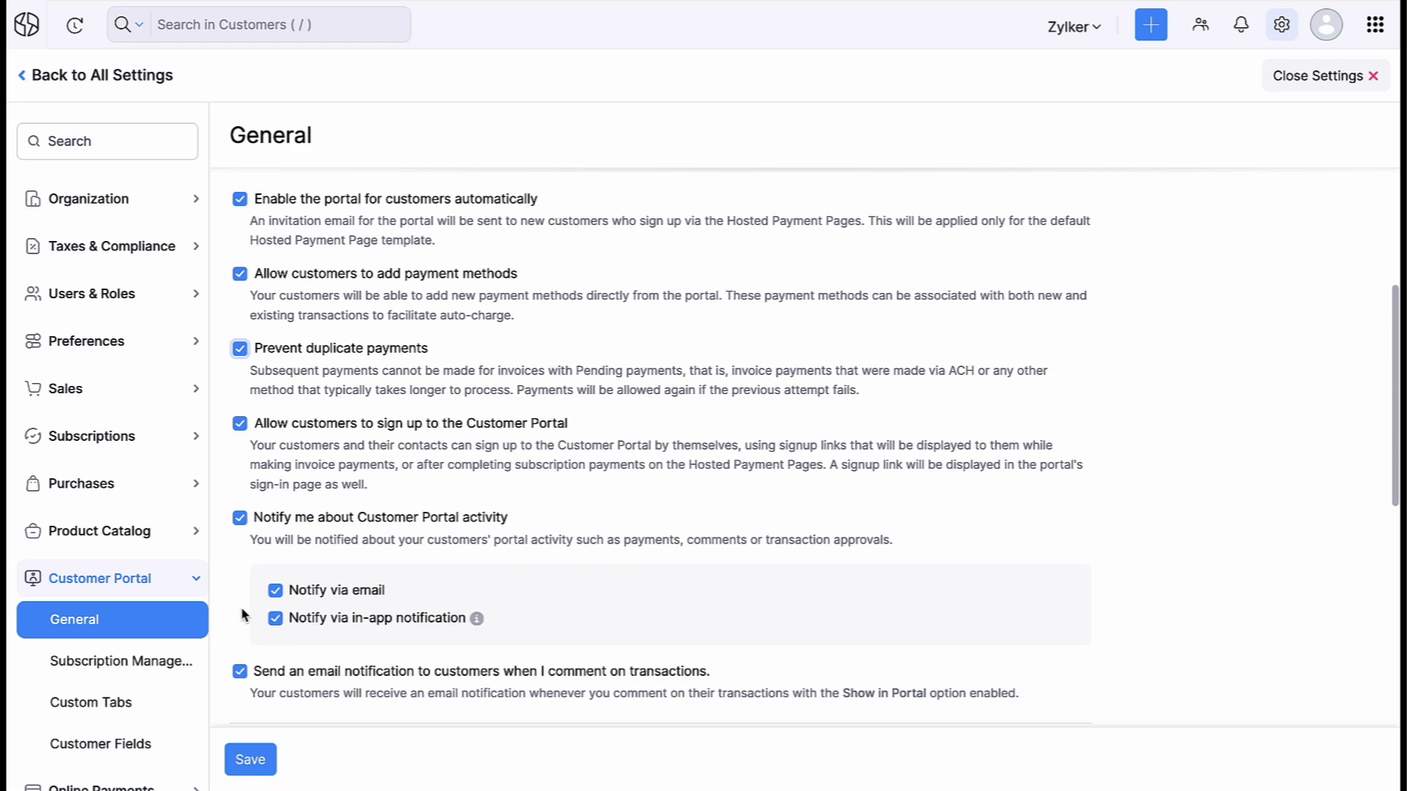
scroll(244, 614, down, 5)
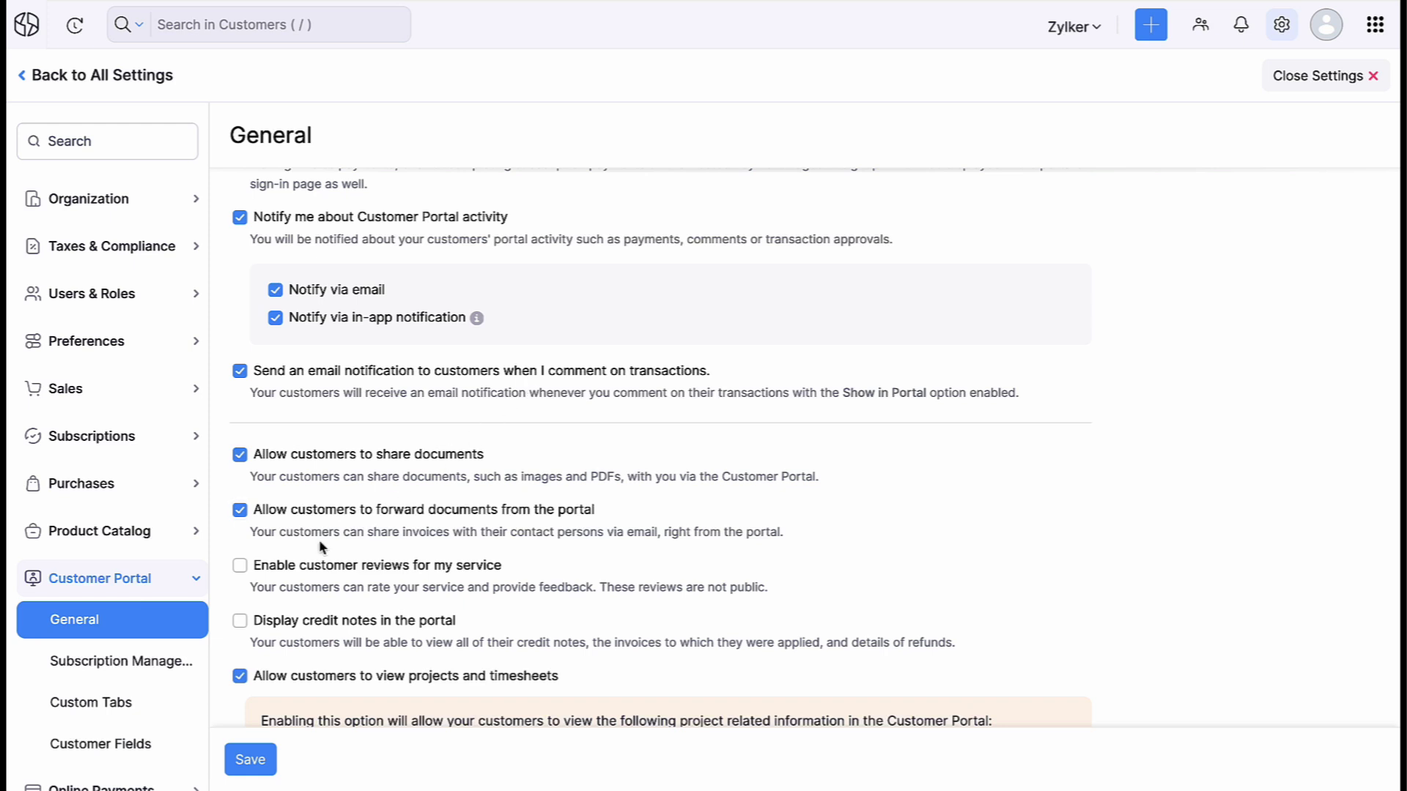
click(240, 566)
scroll(246, 572, down, 5)
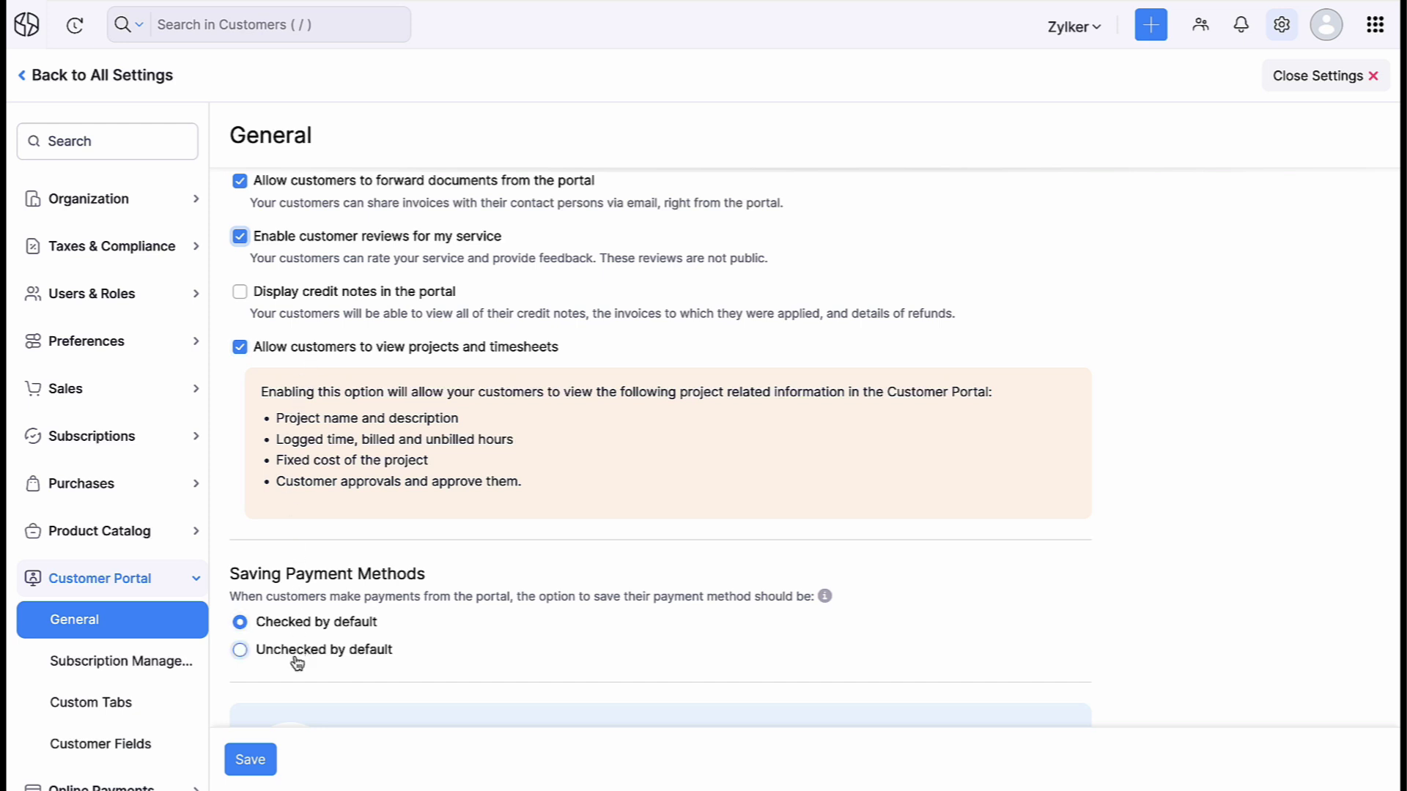
click(266, 768)
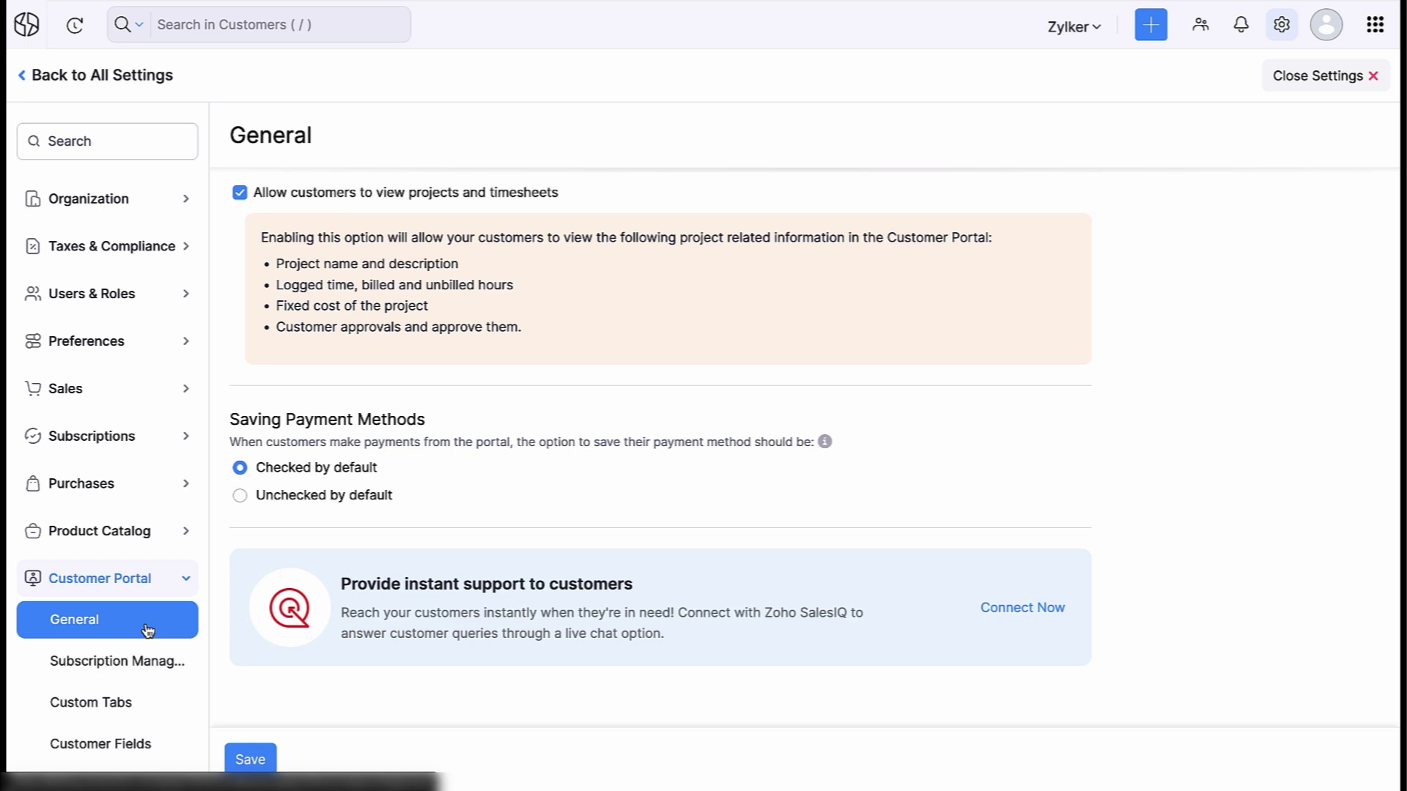
In the portal's Subscription Management trial options, allow trial extensions with a maximum of 1 and immediate trial activation for both autocharge types.
click(148, 673)
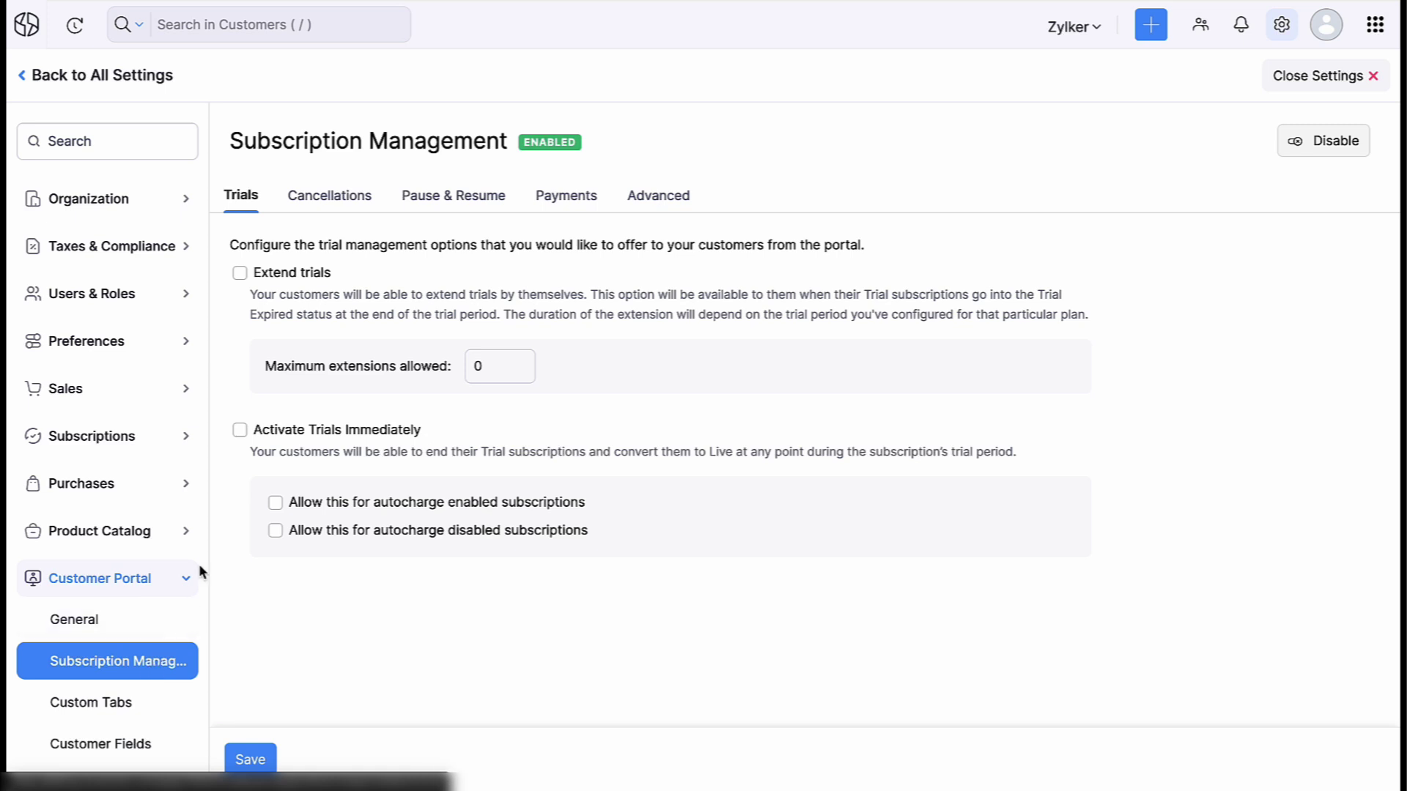
click(311, 280)
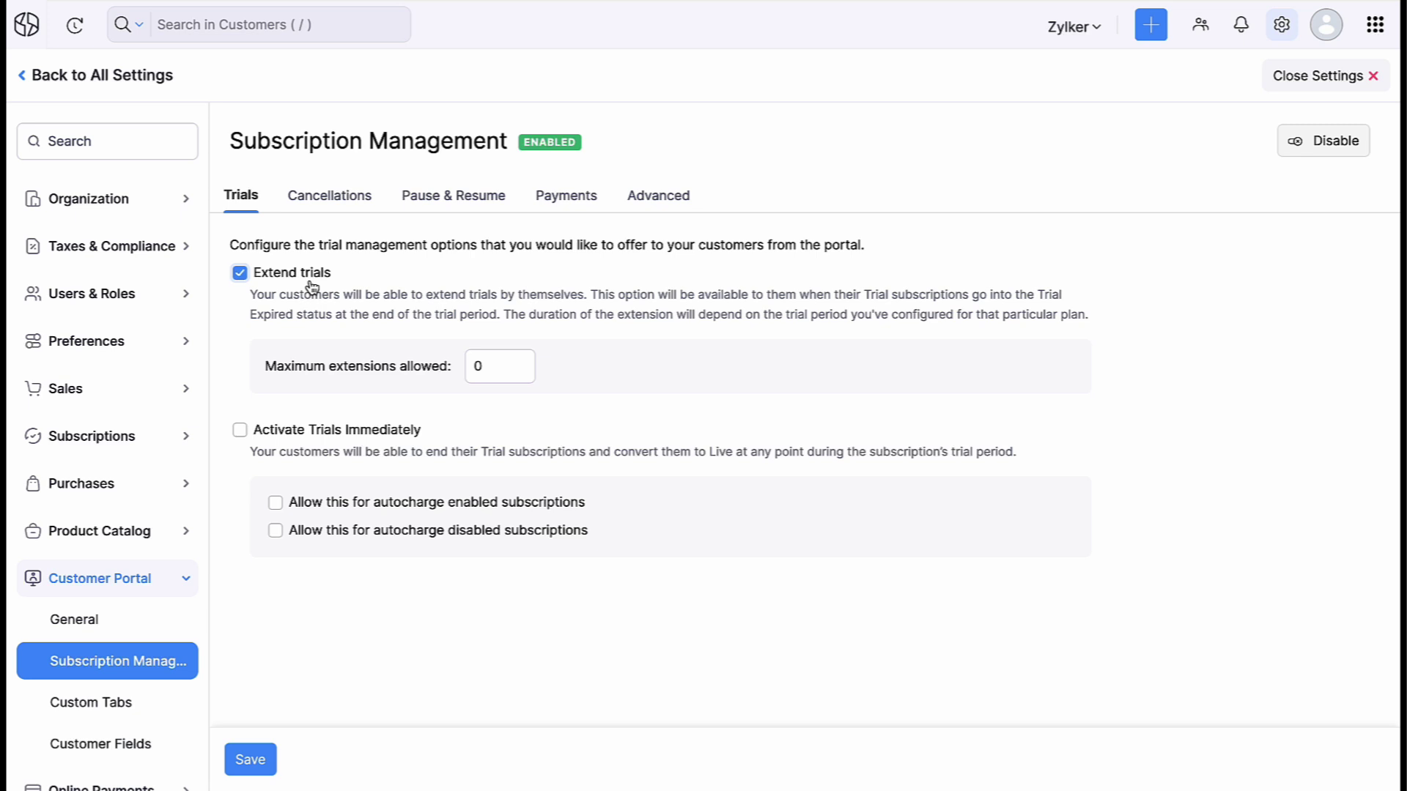
click(492, 364)
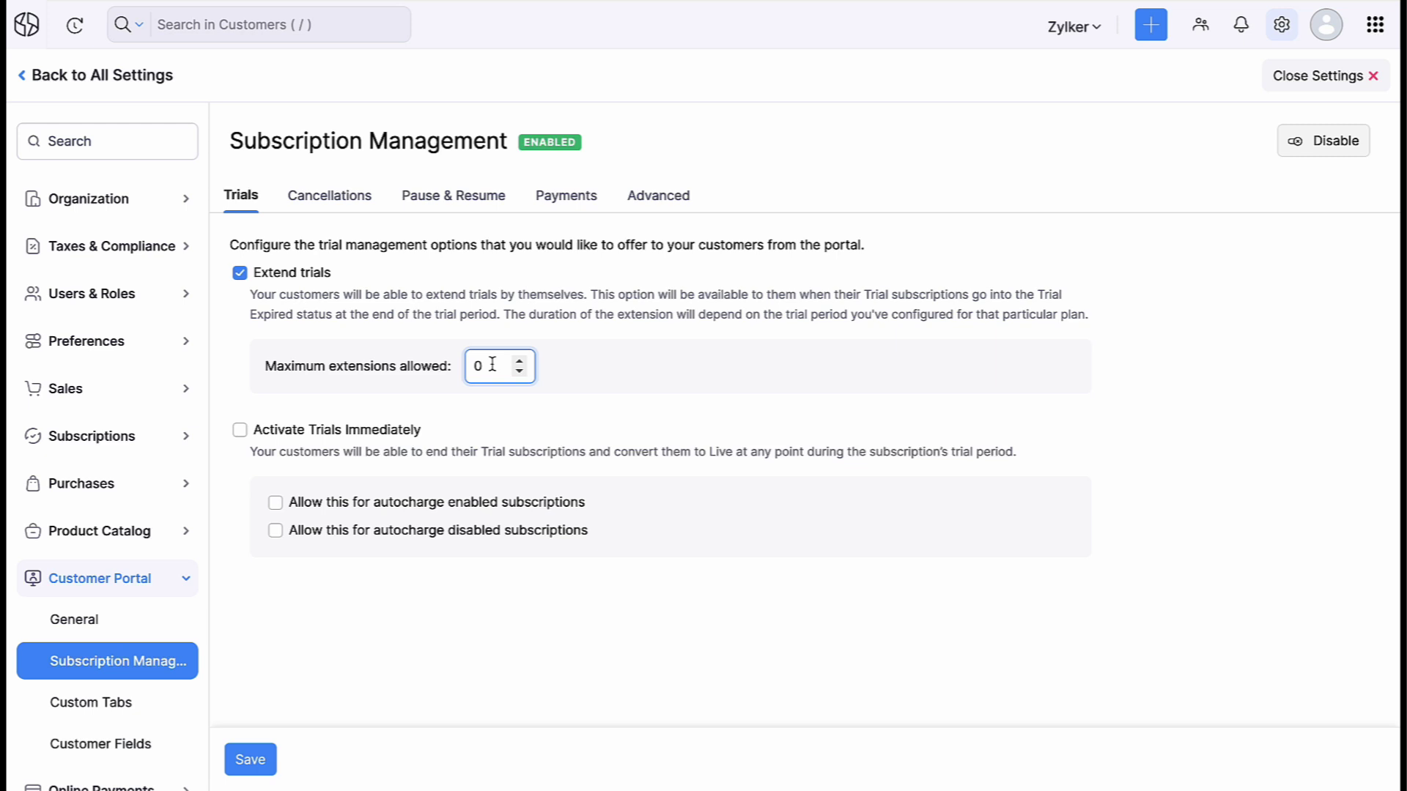
key(BackSpace)
text(1)
click(356, 436)
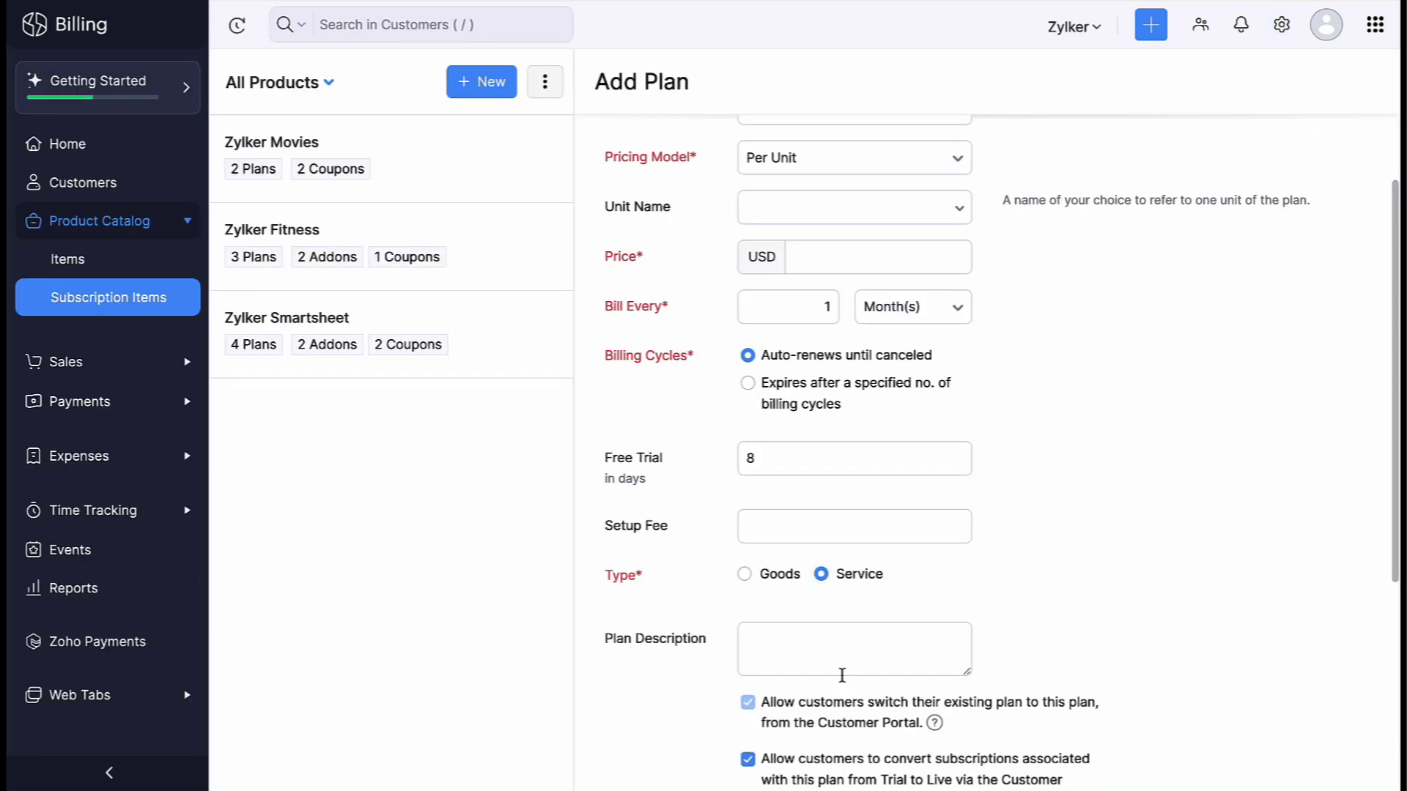
scroll(843, 679, down, 4)
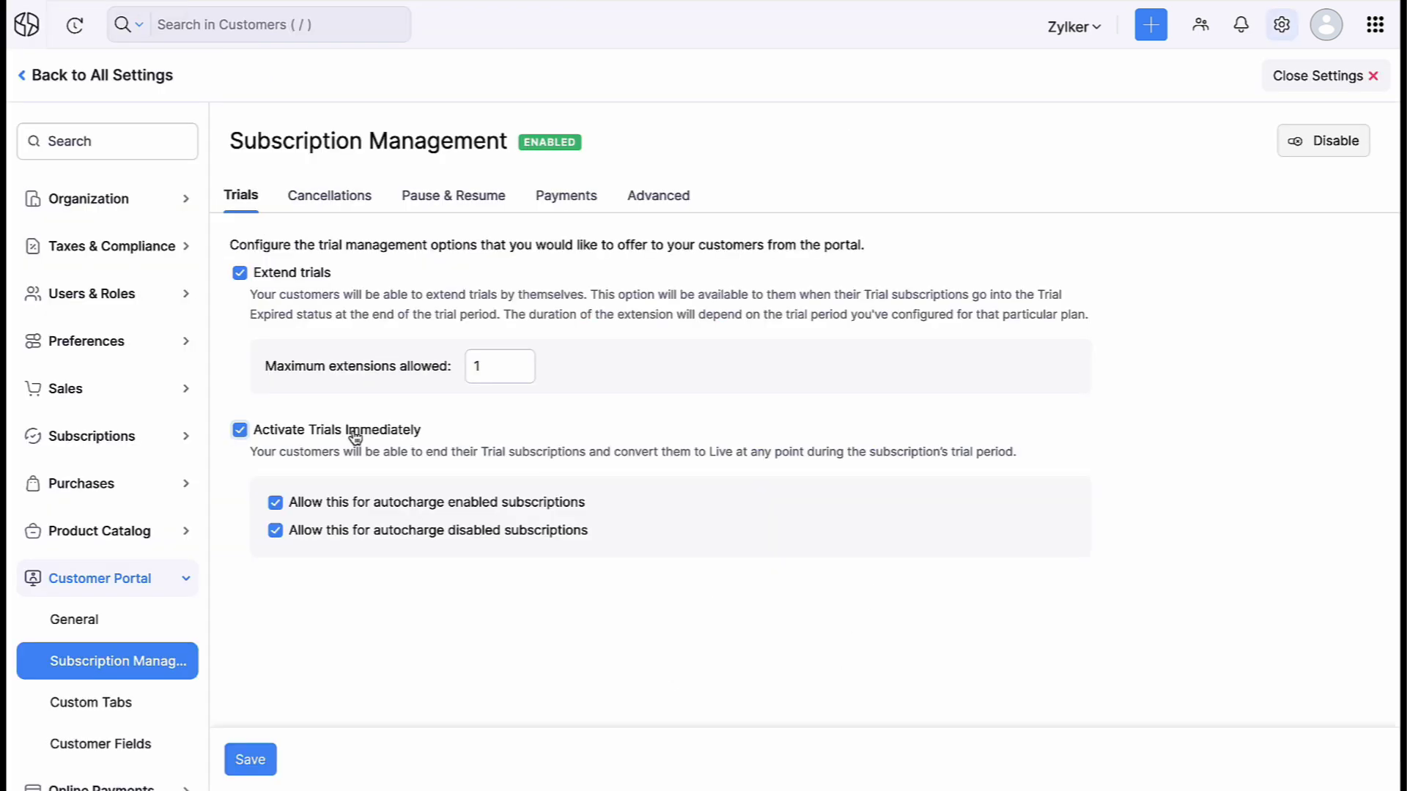
Allow portal customers to cancel subscriptions immediately or at end of term, reactivate subscriptions, and remove scheduled cancellations.
click(339, 205)
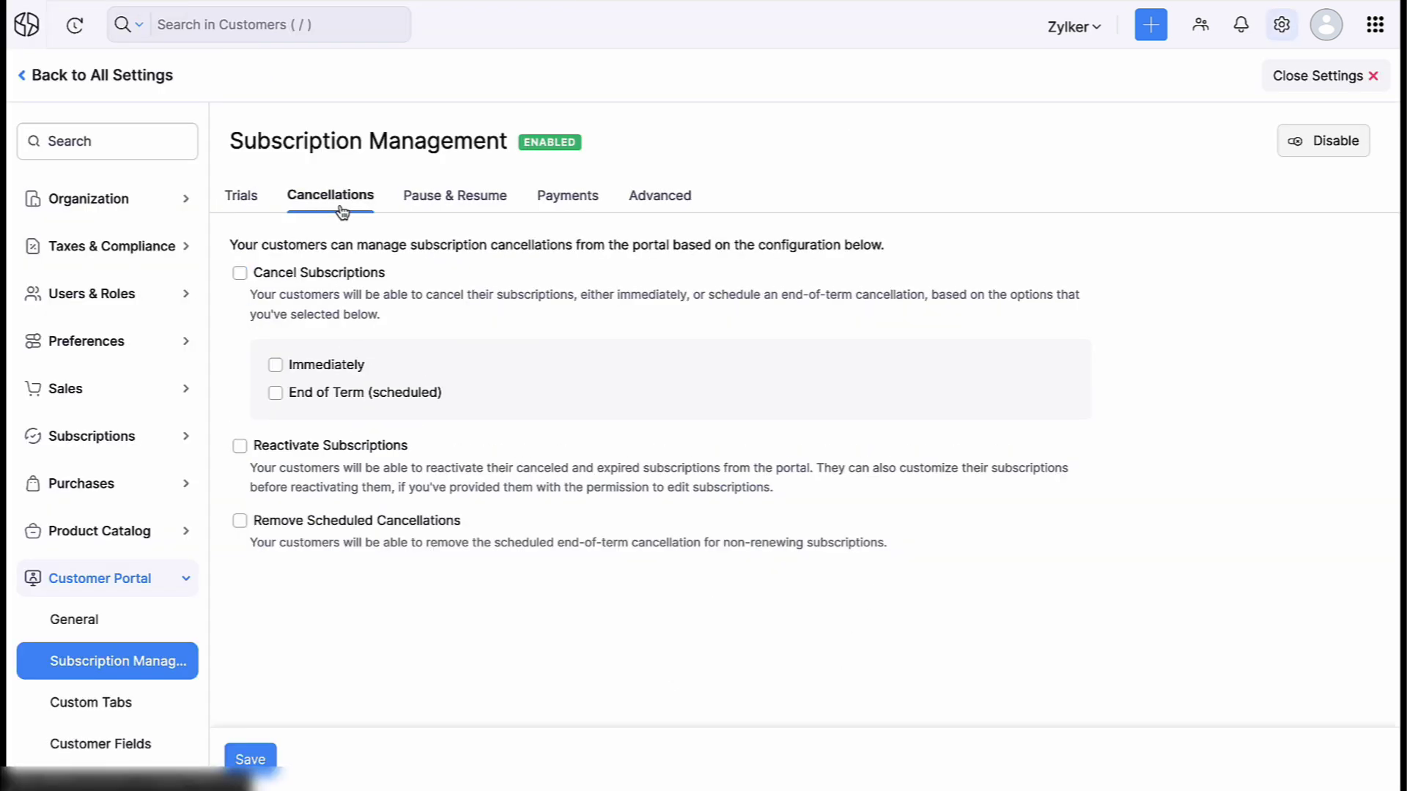
click(302, 274)
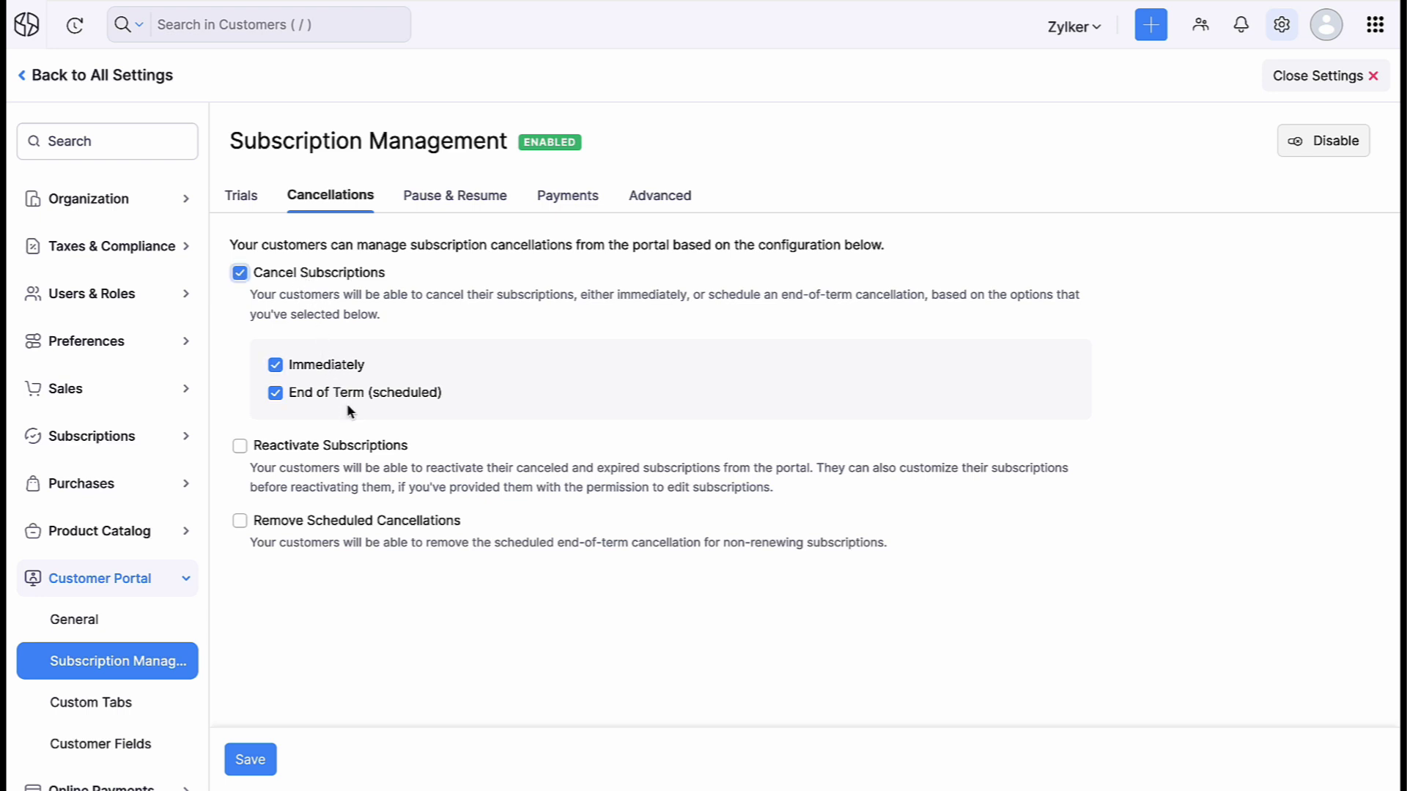
click(325, 448)
click(326, 522)
Allow customers to pause subscriptions immediately or on a scheduled date, and to resume them immediately.
click(426, 214)
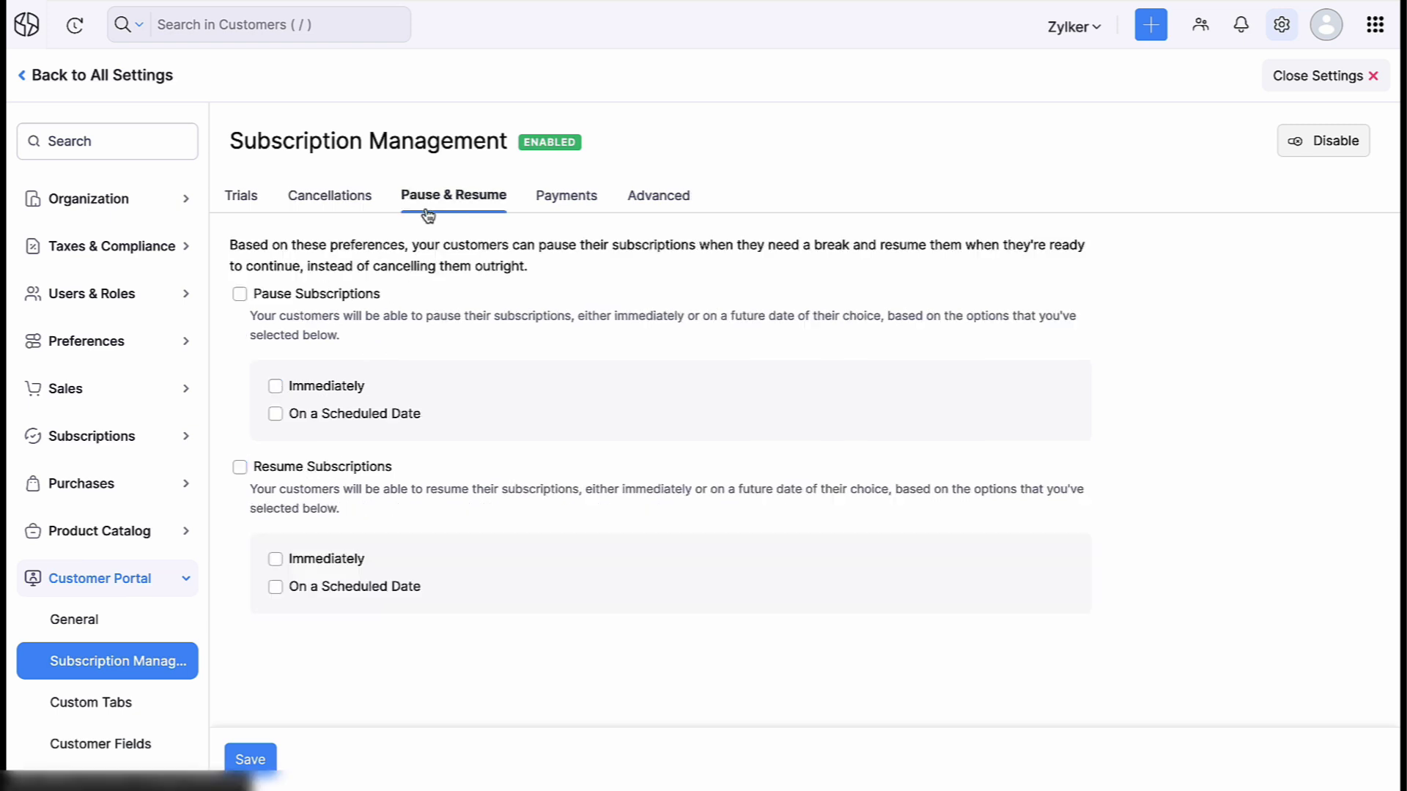
click(357, 296)
click(332, 561)
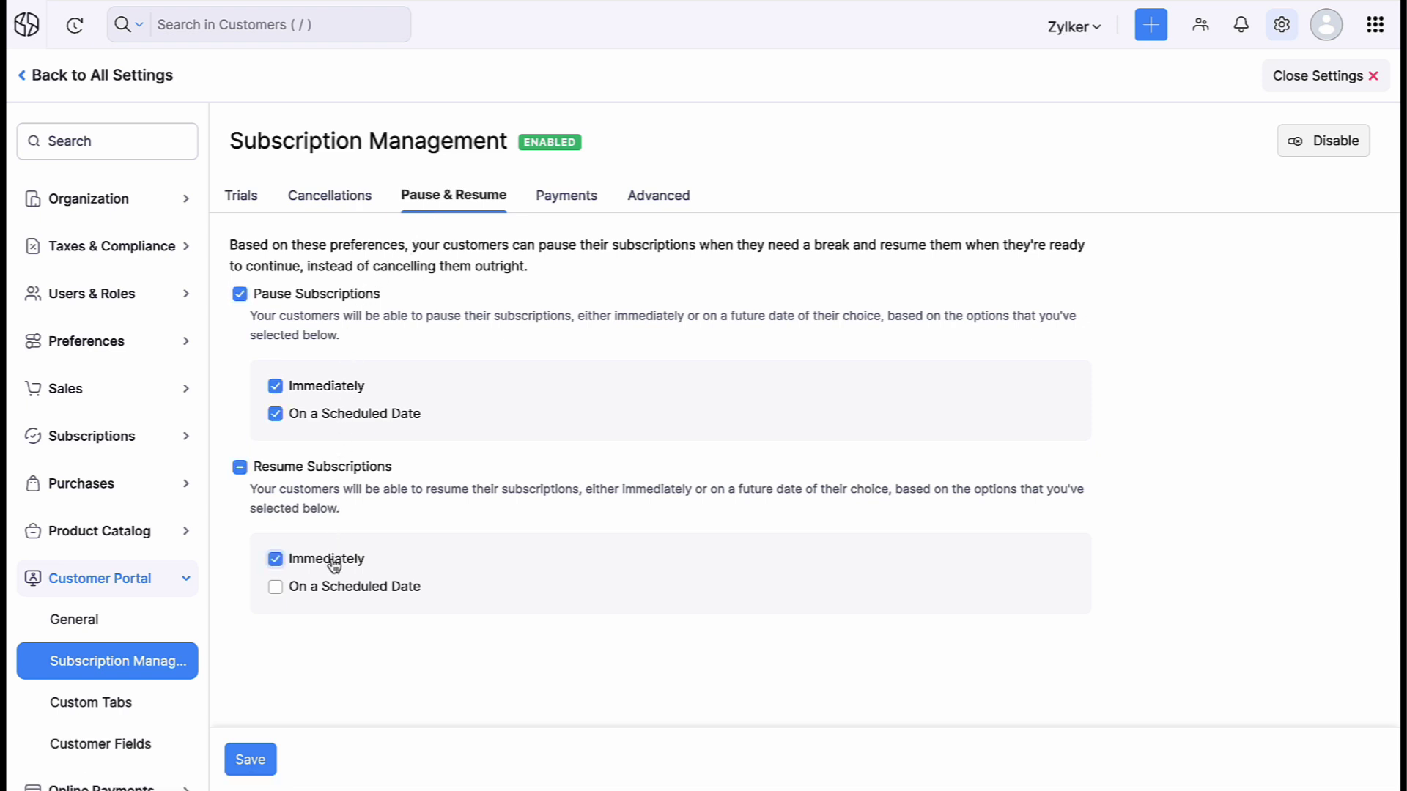
Allow customers to toggle autocharge and remove the payment method associated with a subscription.
click(559, 210)
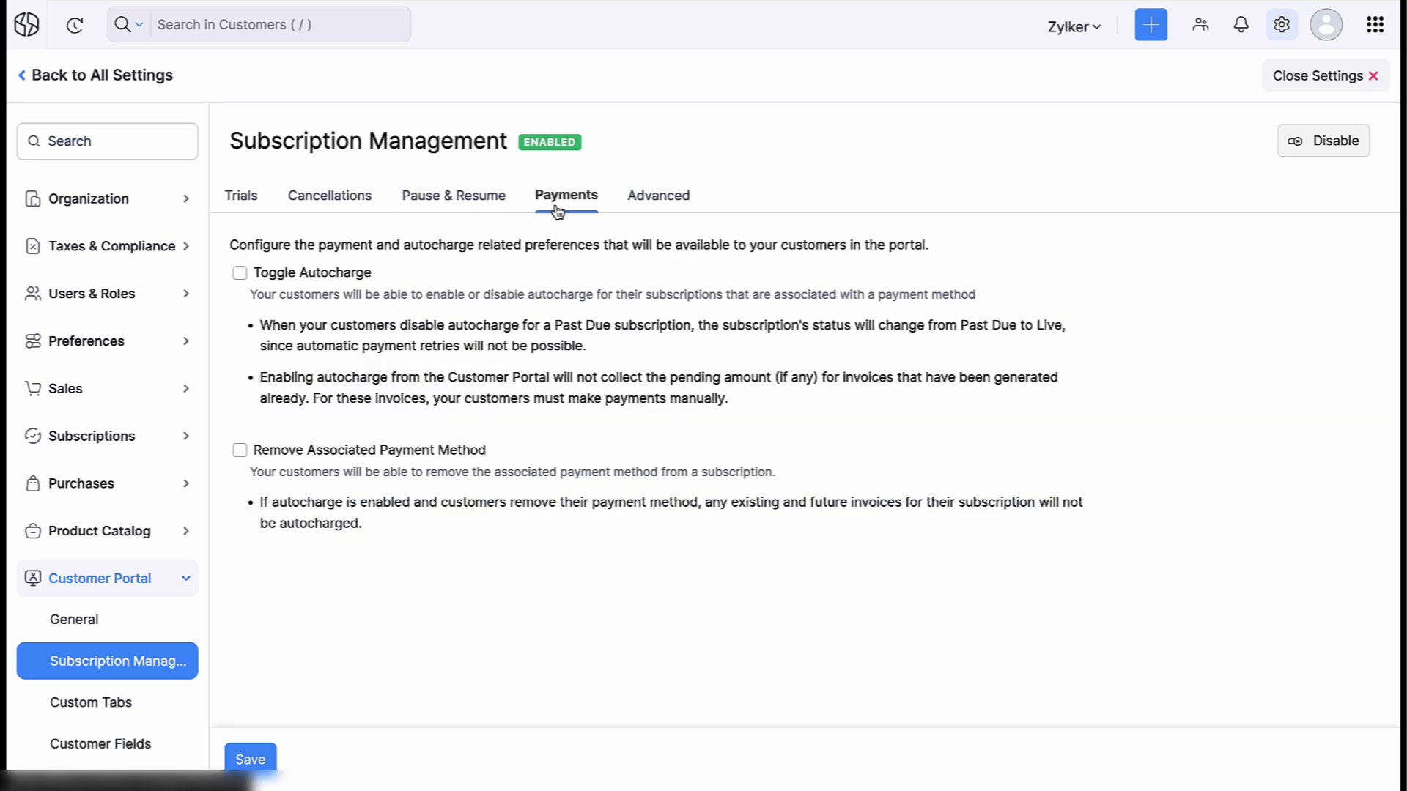
click(367, 276)
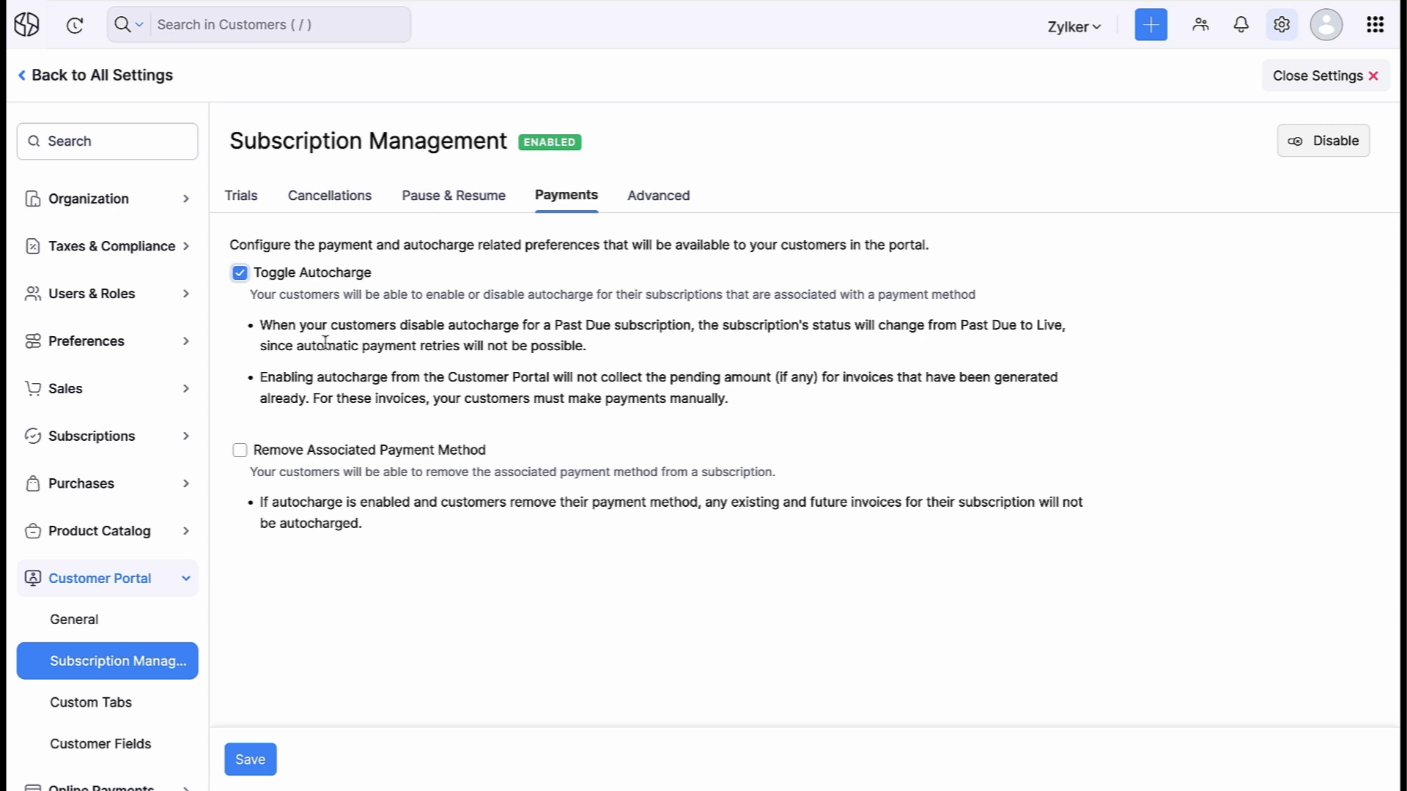
click(244, 461)
In the advanced subscription options, also allow customers to edit subscriptions with Canceled and Expired status.
click(649, 209)
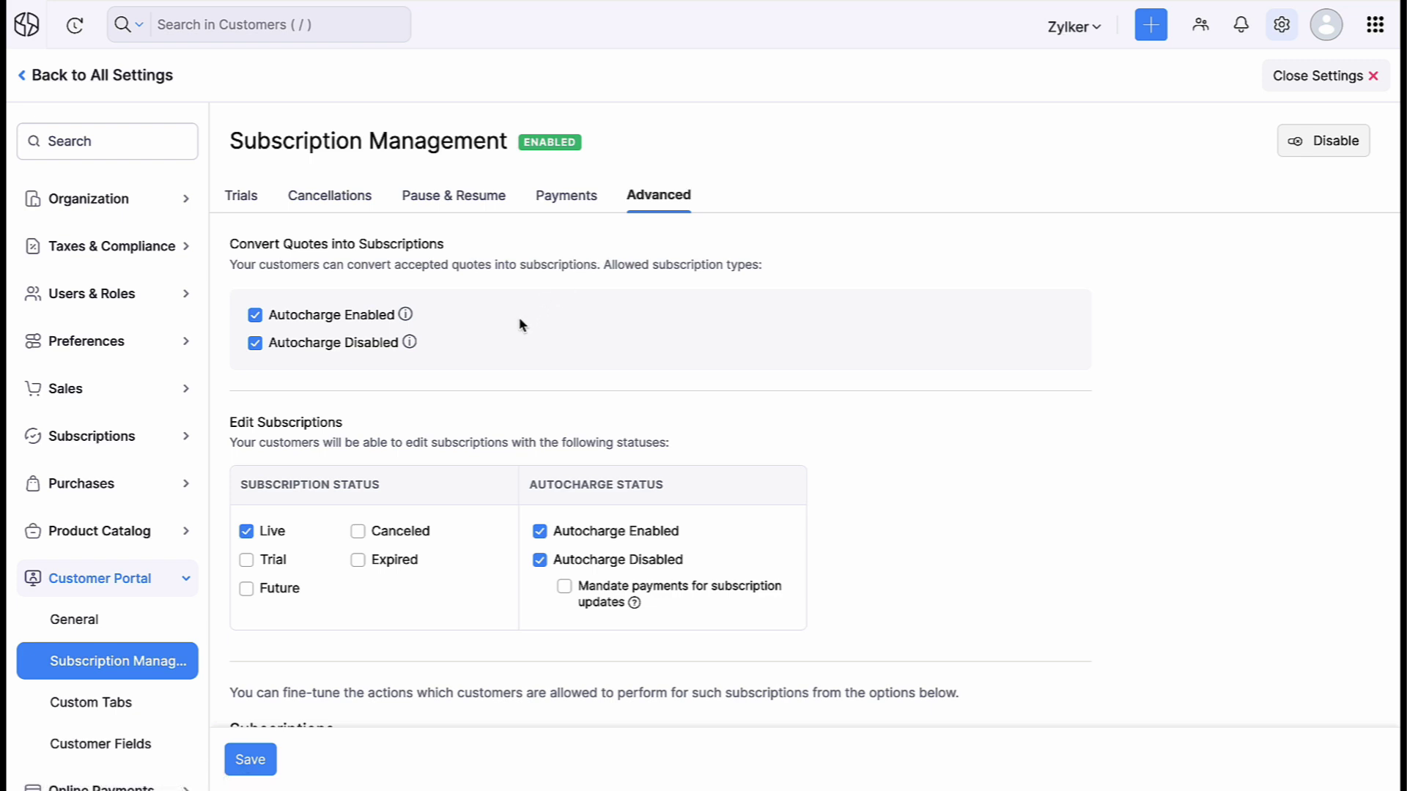
scroll(519, 325, down, 2)
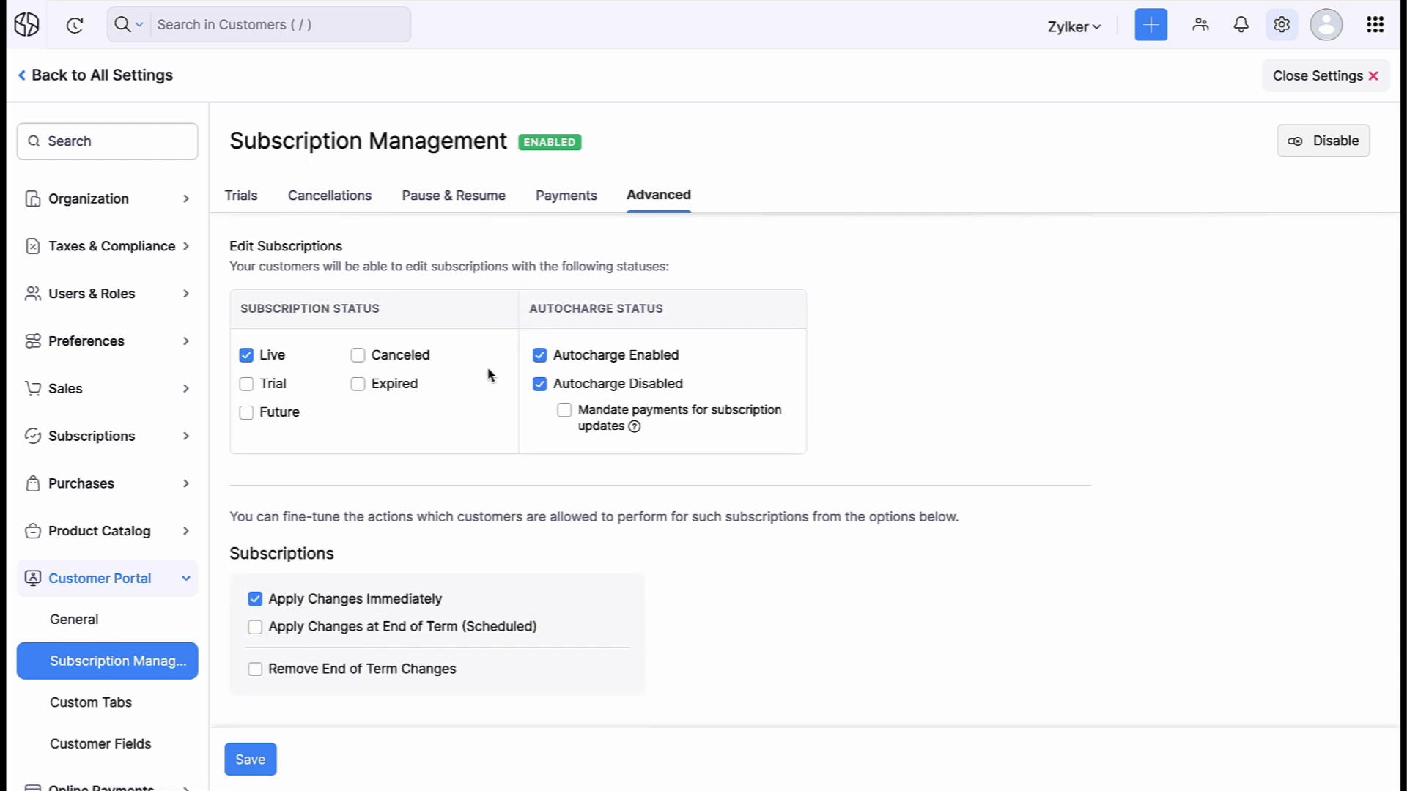
click(427, 357)
click(410, 386)
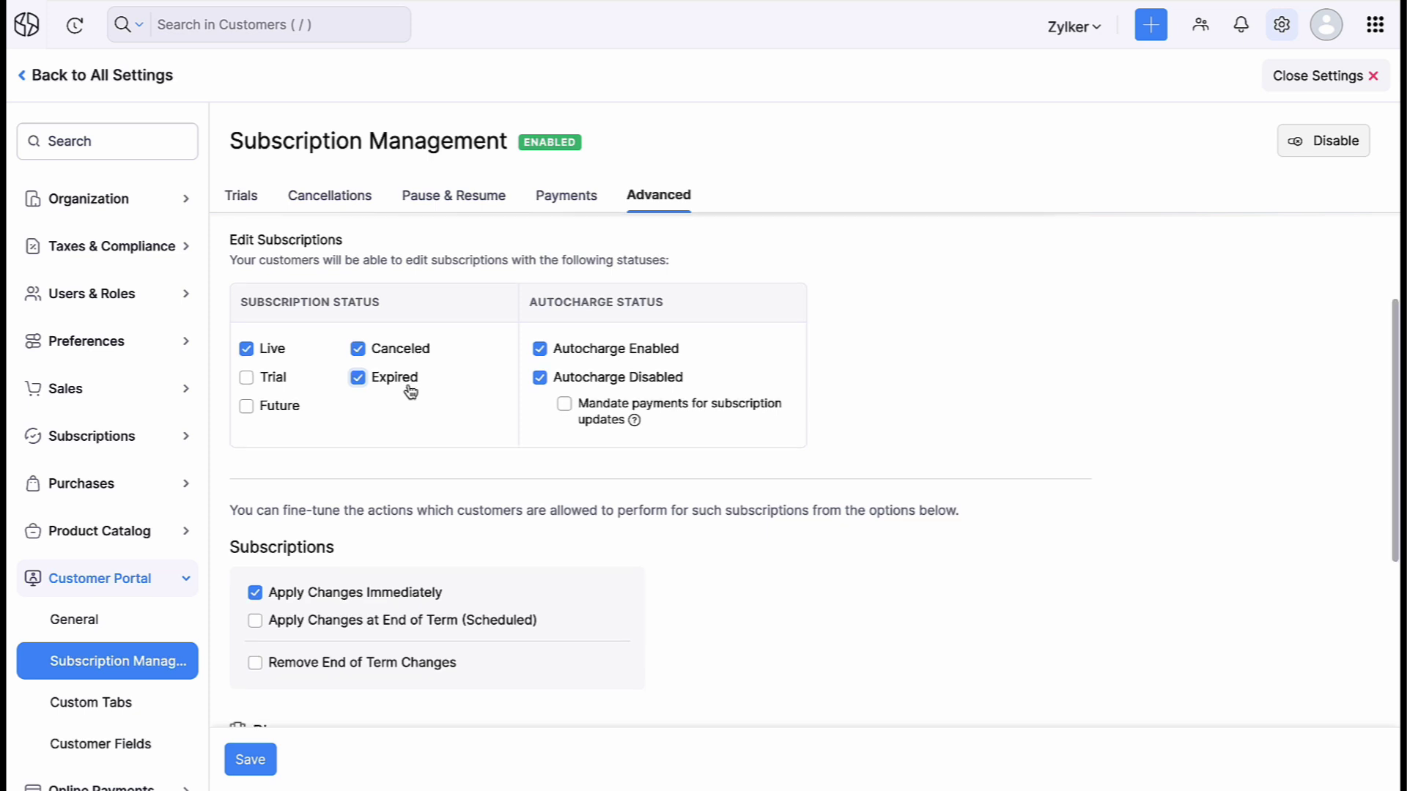
Allow customers to switch plans and update plan quantity, and permit switching to the plan being added from the Customer Portal.
scroll(410, 392, down, 3)
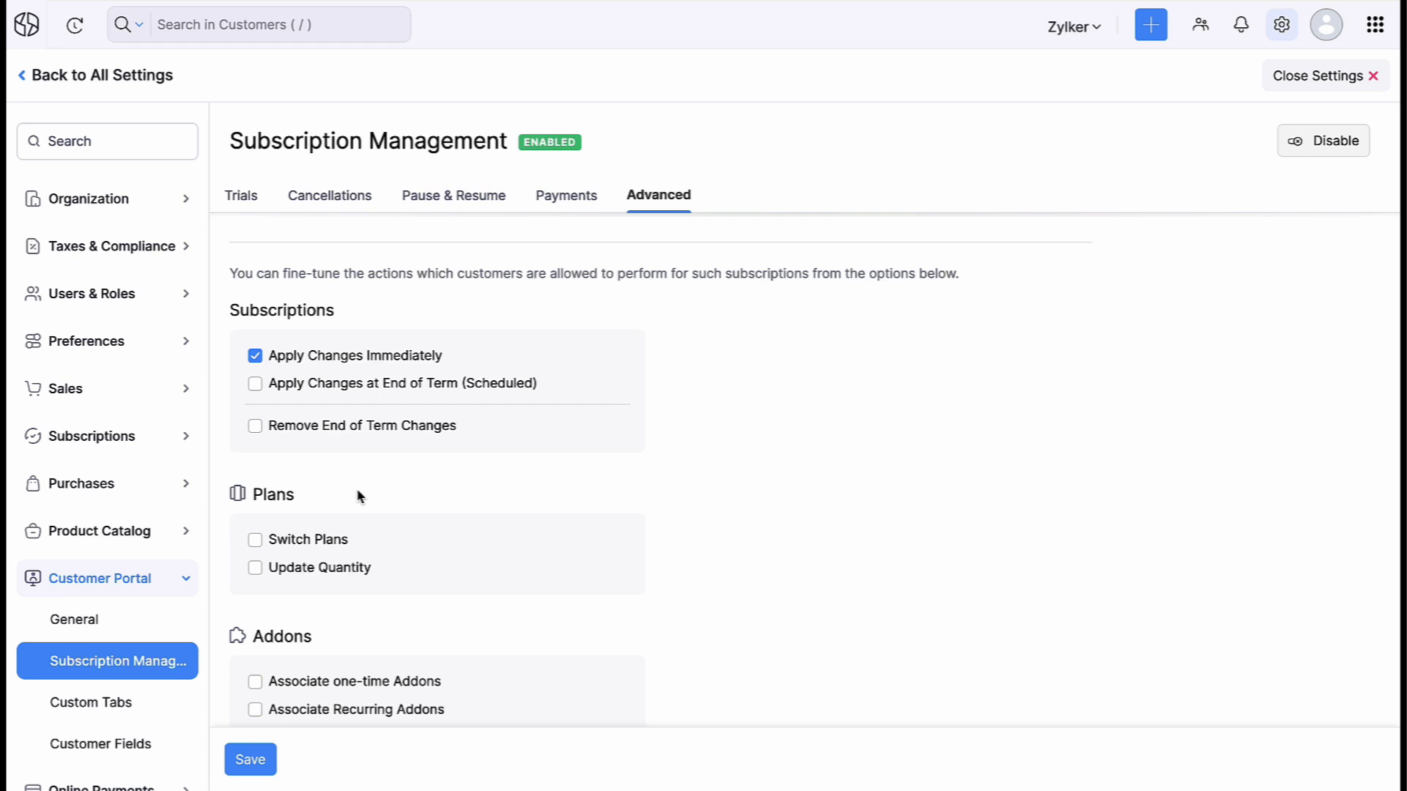
click(313, 551)
click(299, 574)
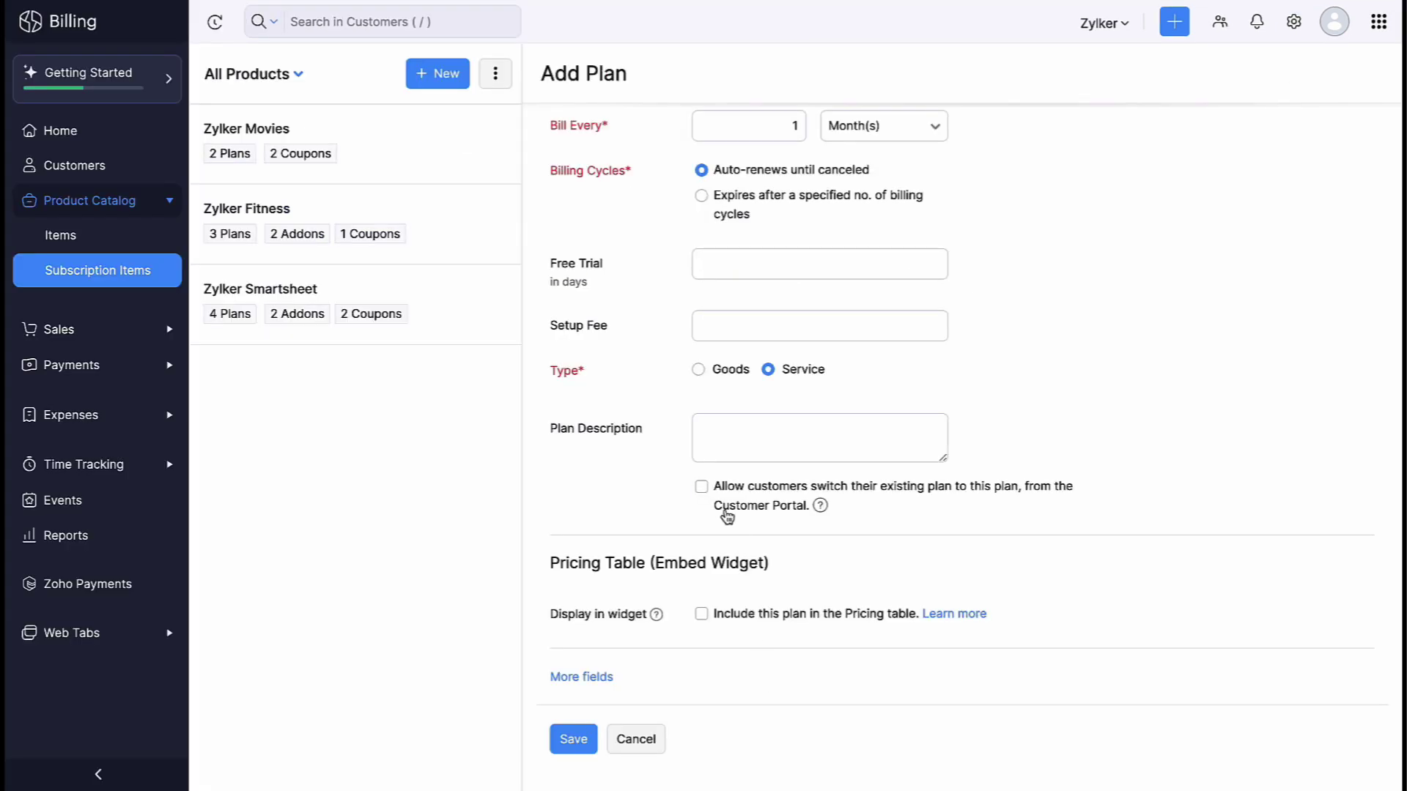
click(703, 491)
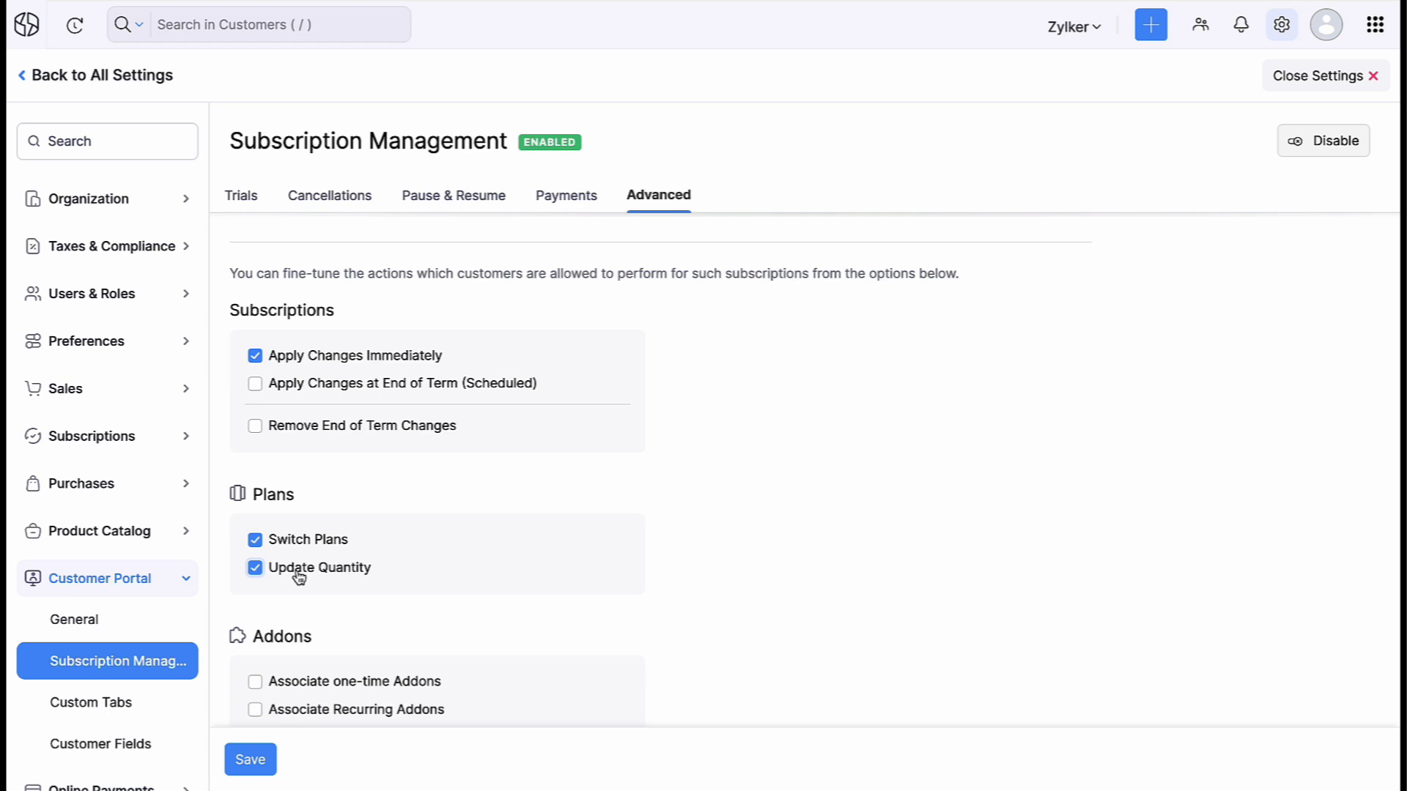
Allow customers to associate one-time and recurring addons, update quantity and remove recurring addons, and permit portal association for the addon being added.
scroll(299, 579, down, 3)
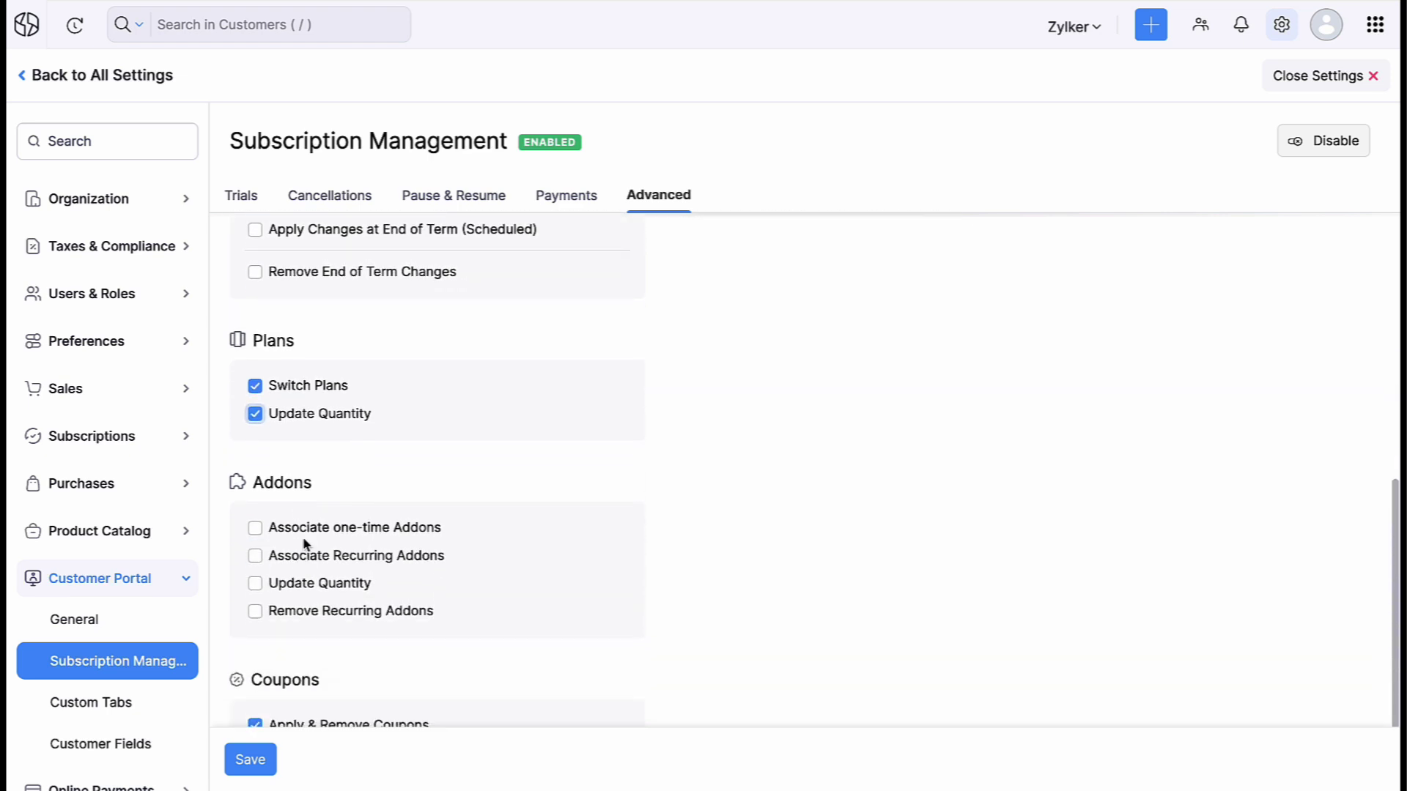
click(306, 531)
click(302, 559)
click(295, 584)
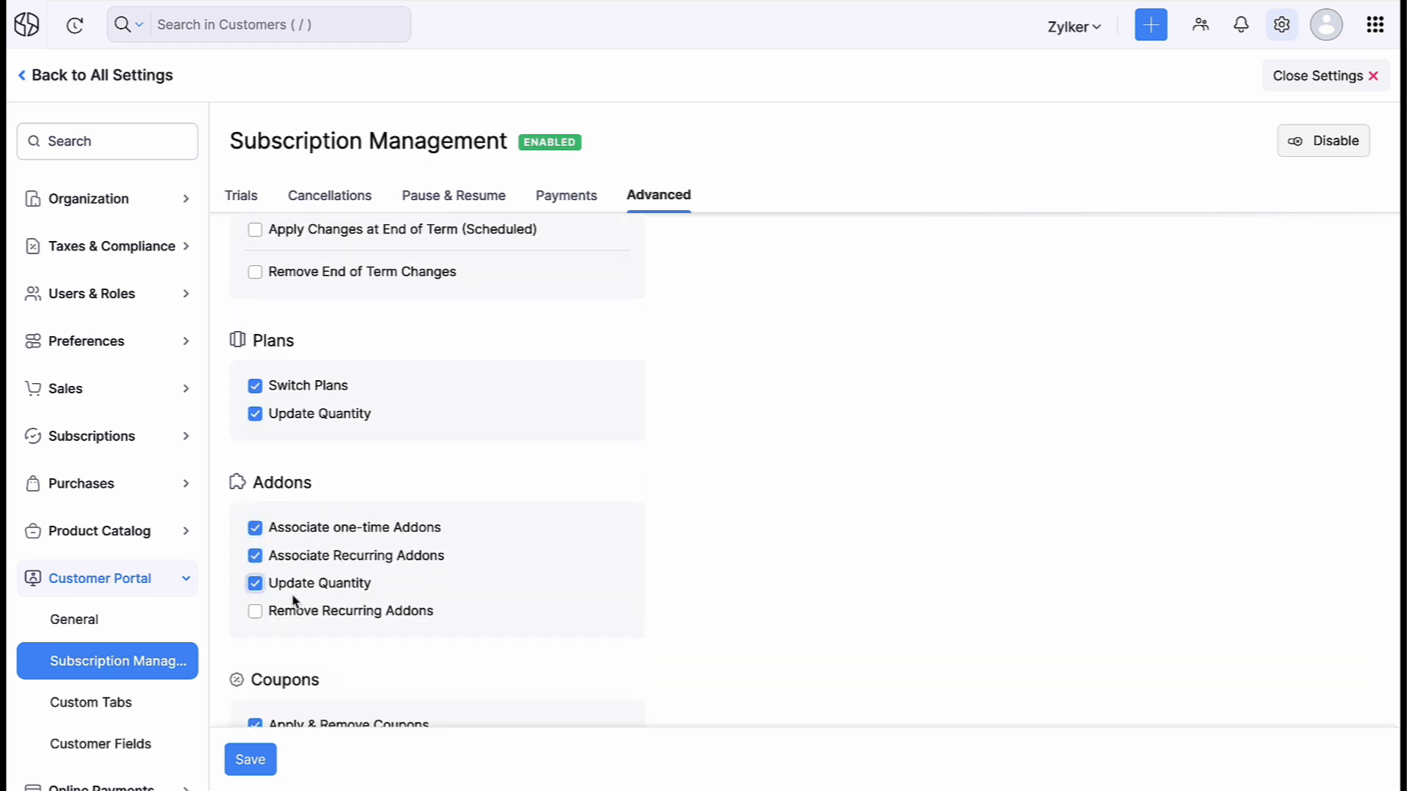
click(293, 614)
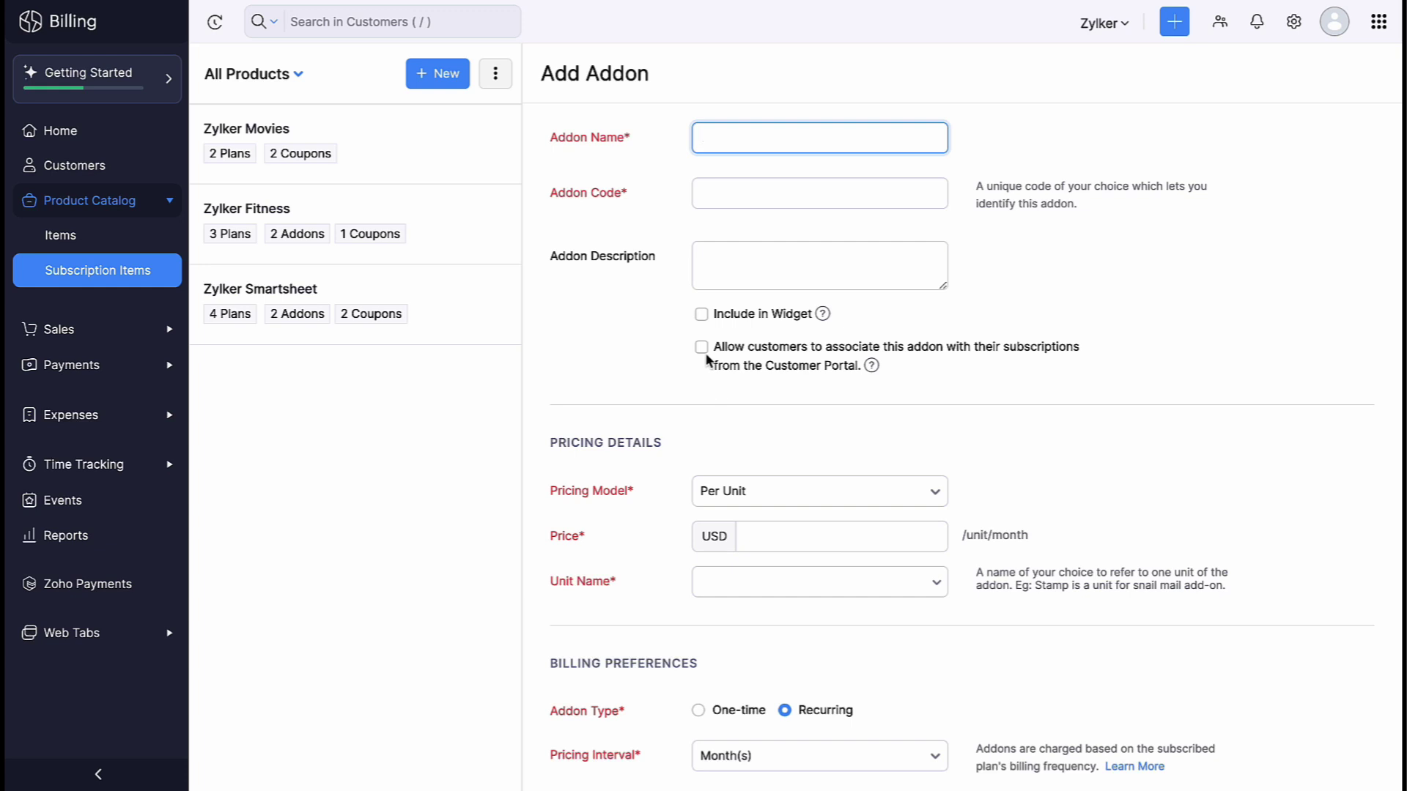
click(702, 347)
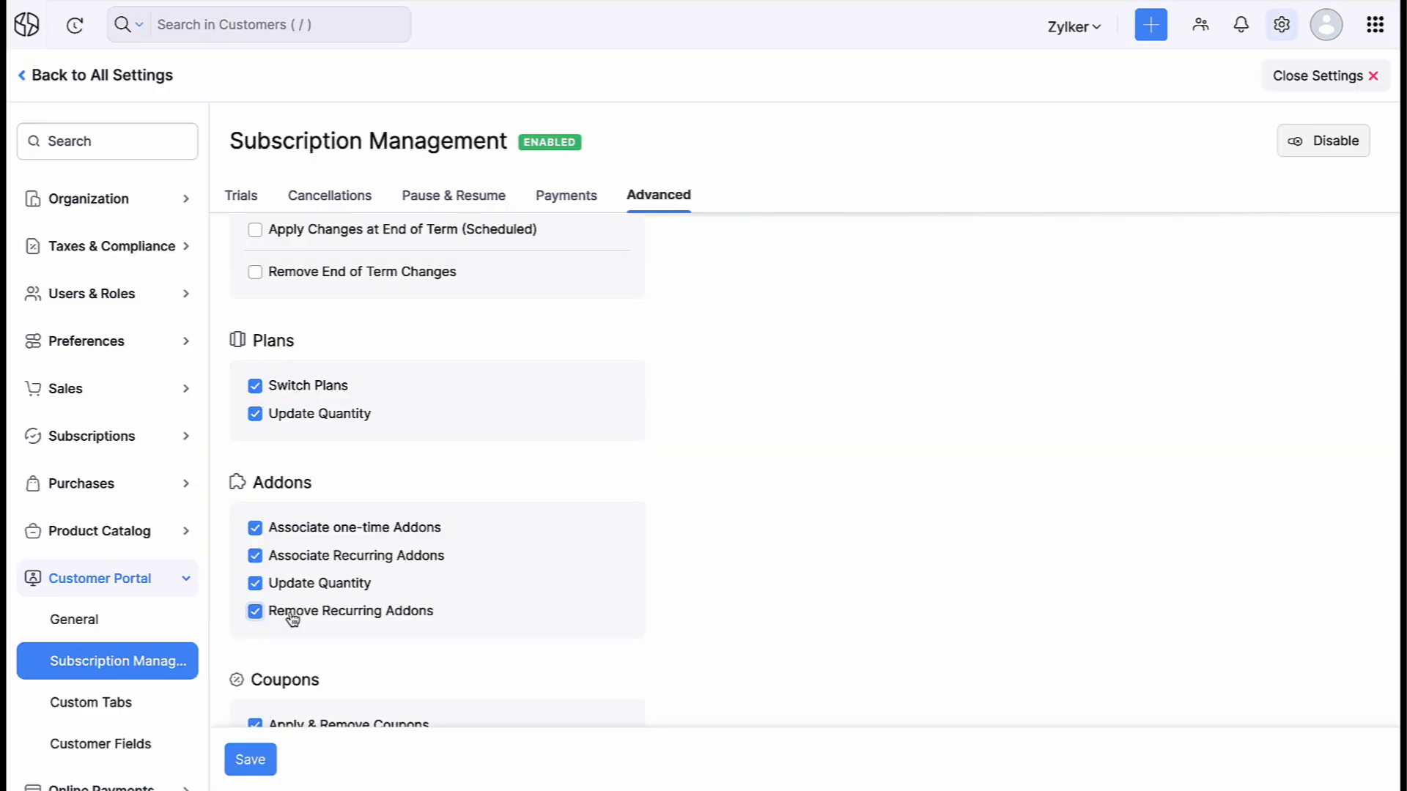
Save the Subscription Management settings of the Customer Portal.
scroll(292, 619, down, 3)
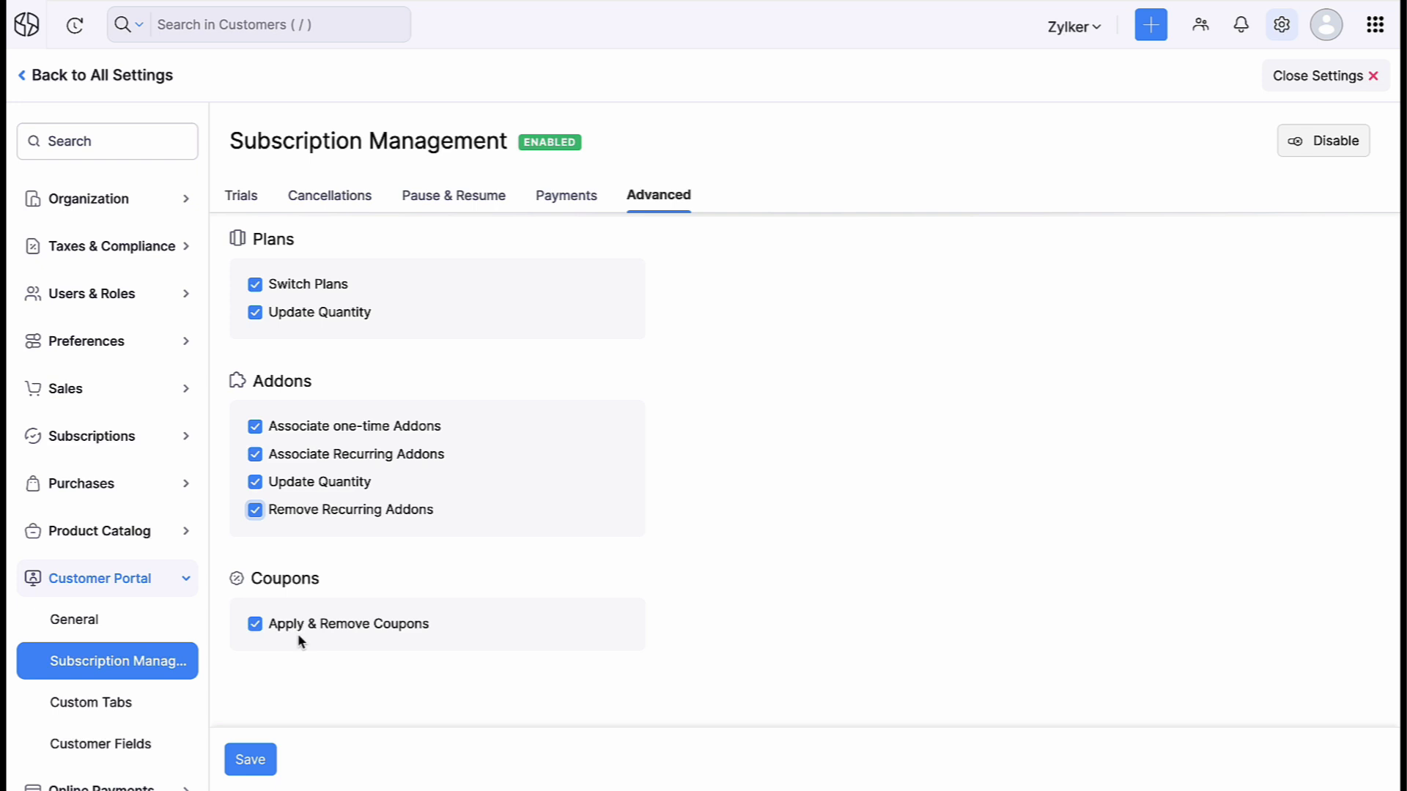
click(251, 764)
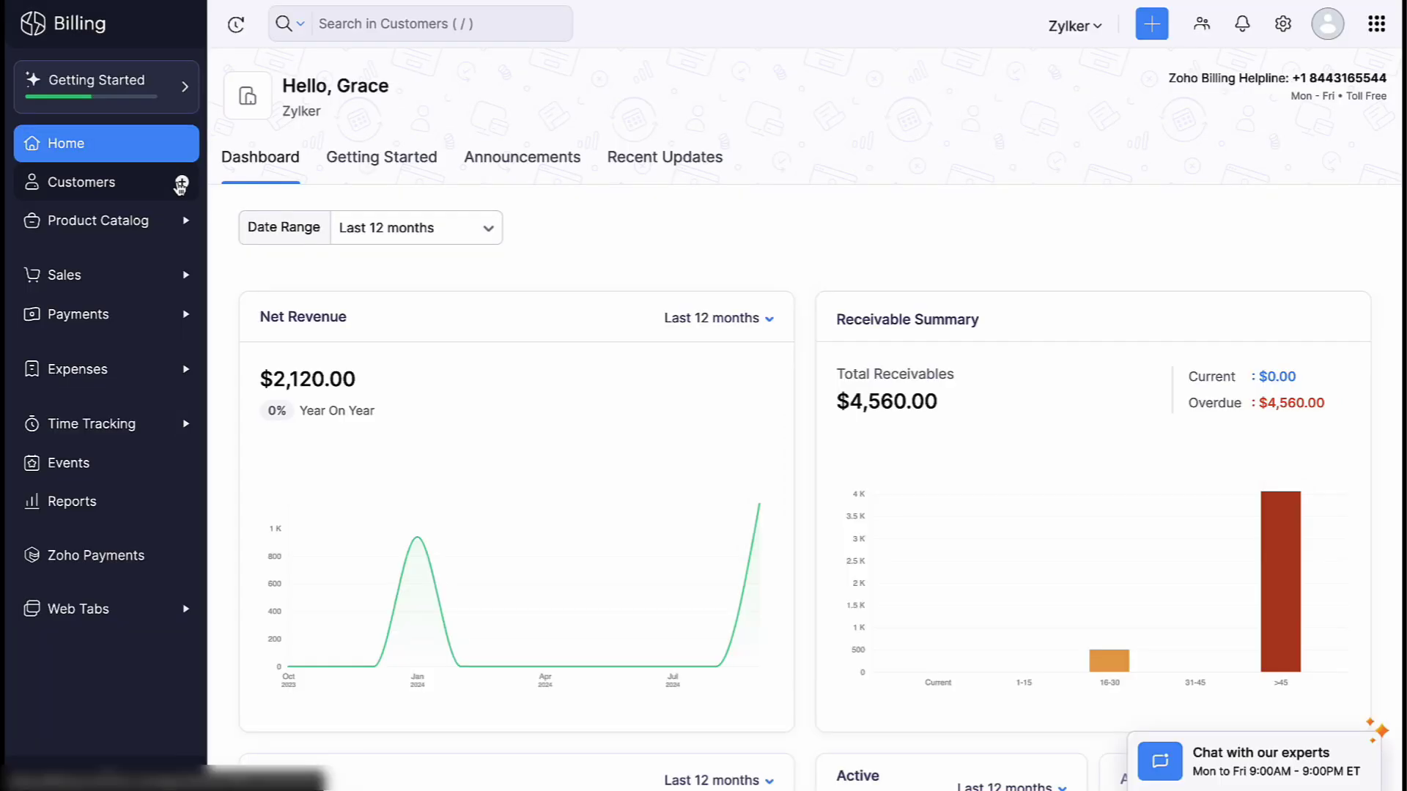
Start a new customer record of the Business type and fill in the customer's email address.
click(181, 184)
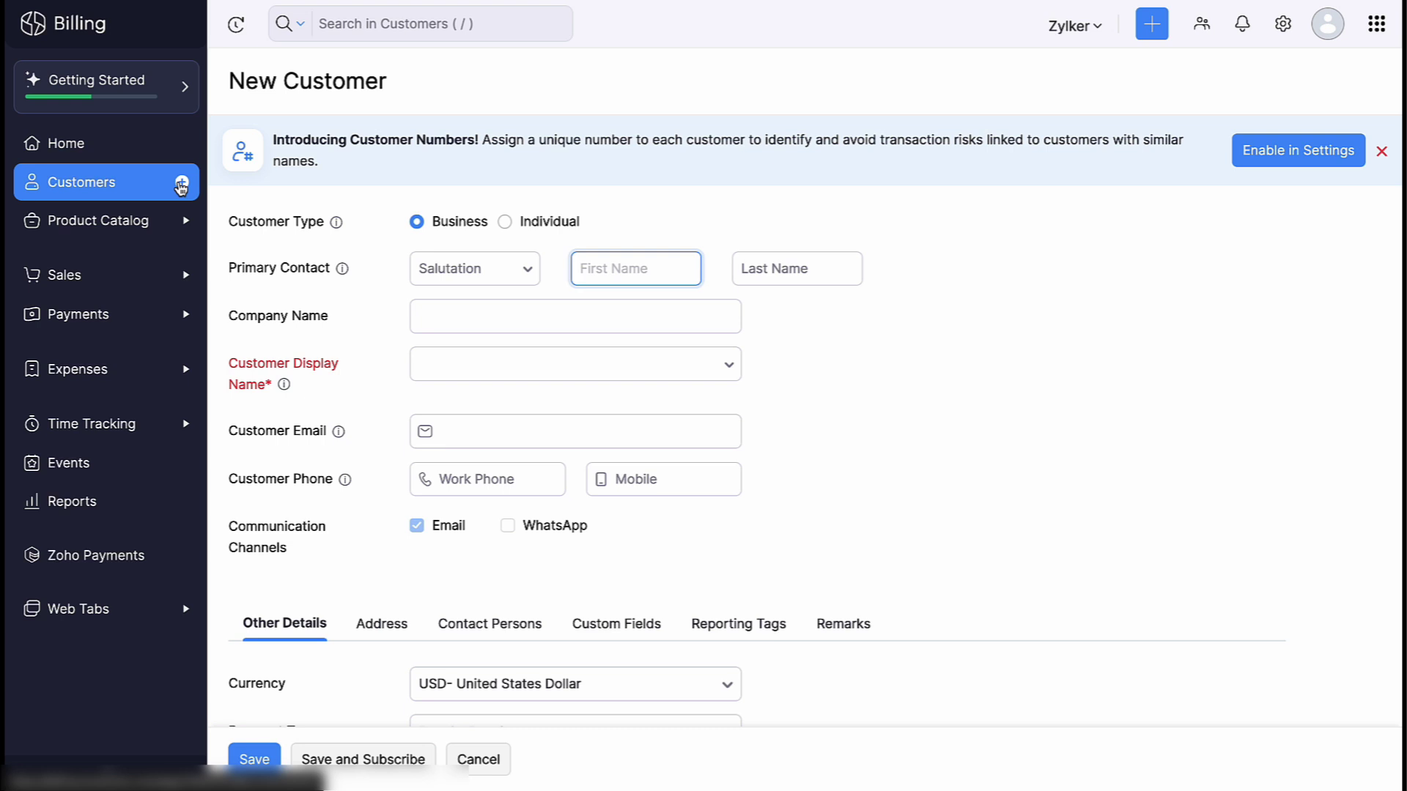
click(527, 434)
key(super+v)
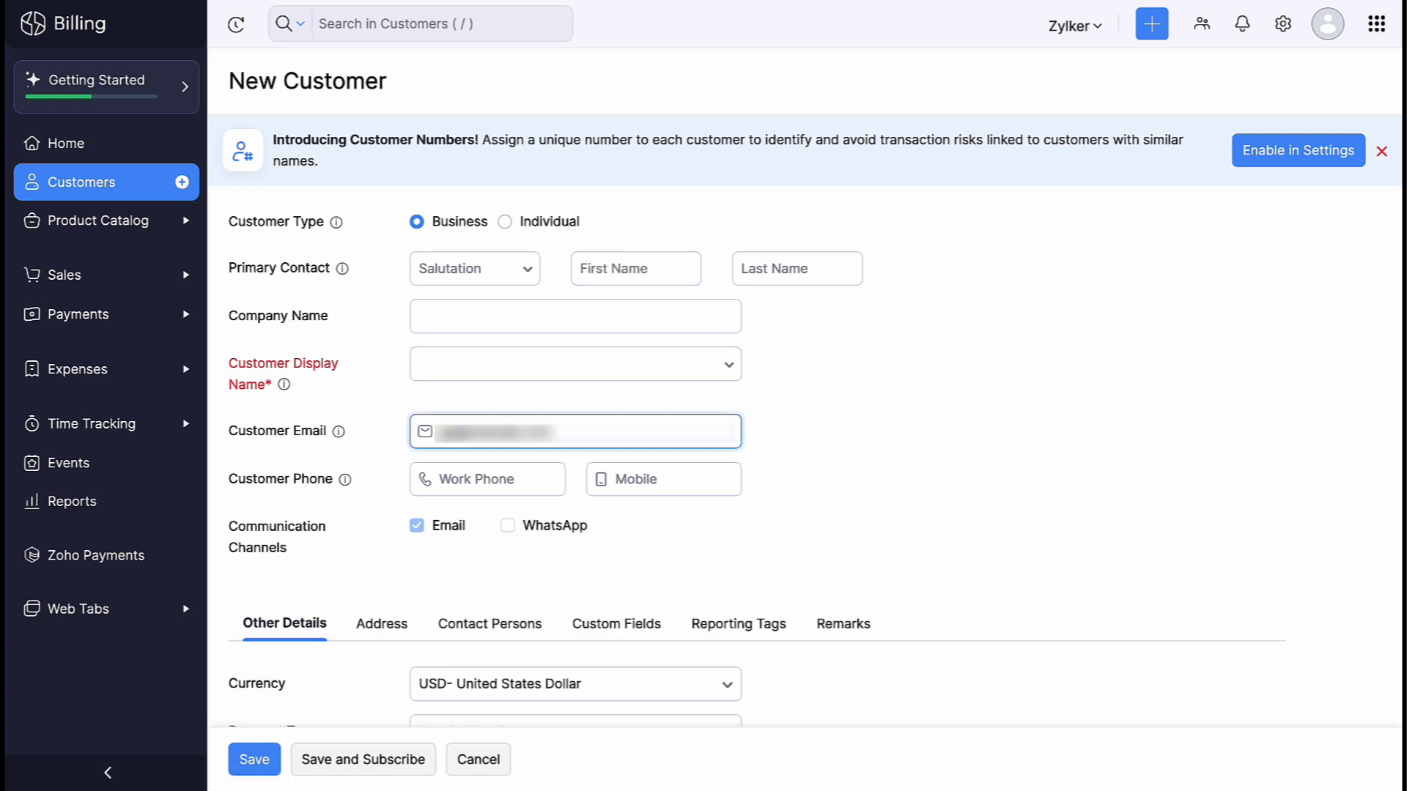
In the new customer's other details, allow portal access for this customer and choose English as the portal language.
scroll(528, 436, down, 3)
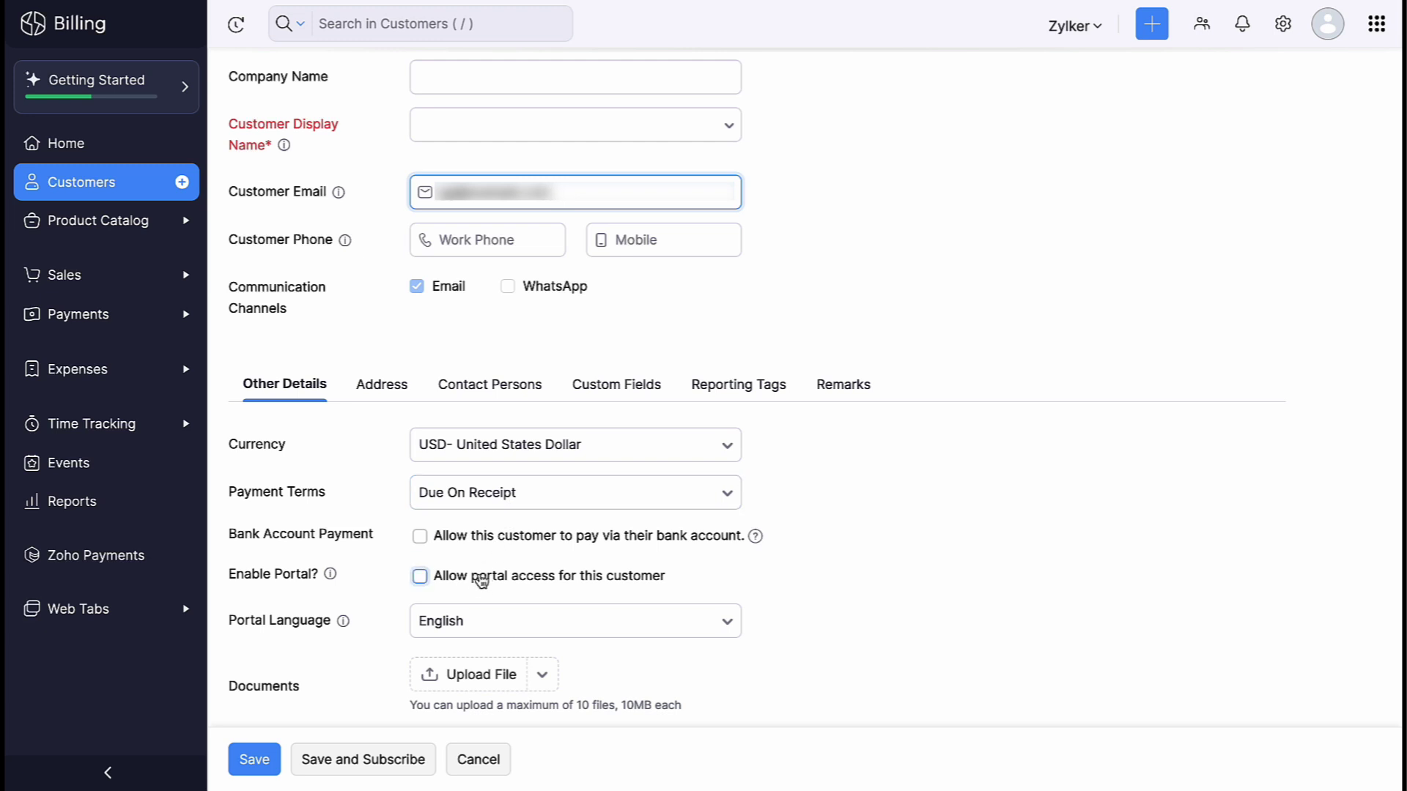
click(476, 579)
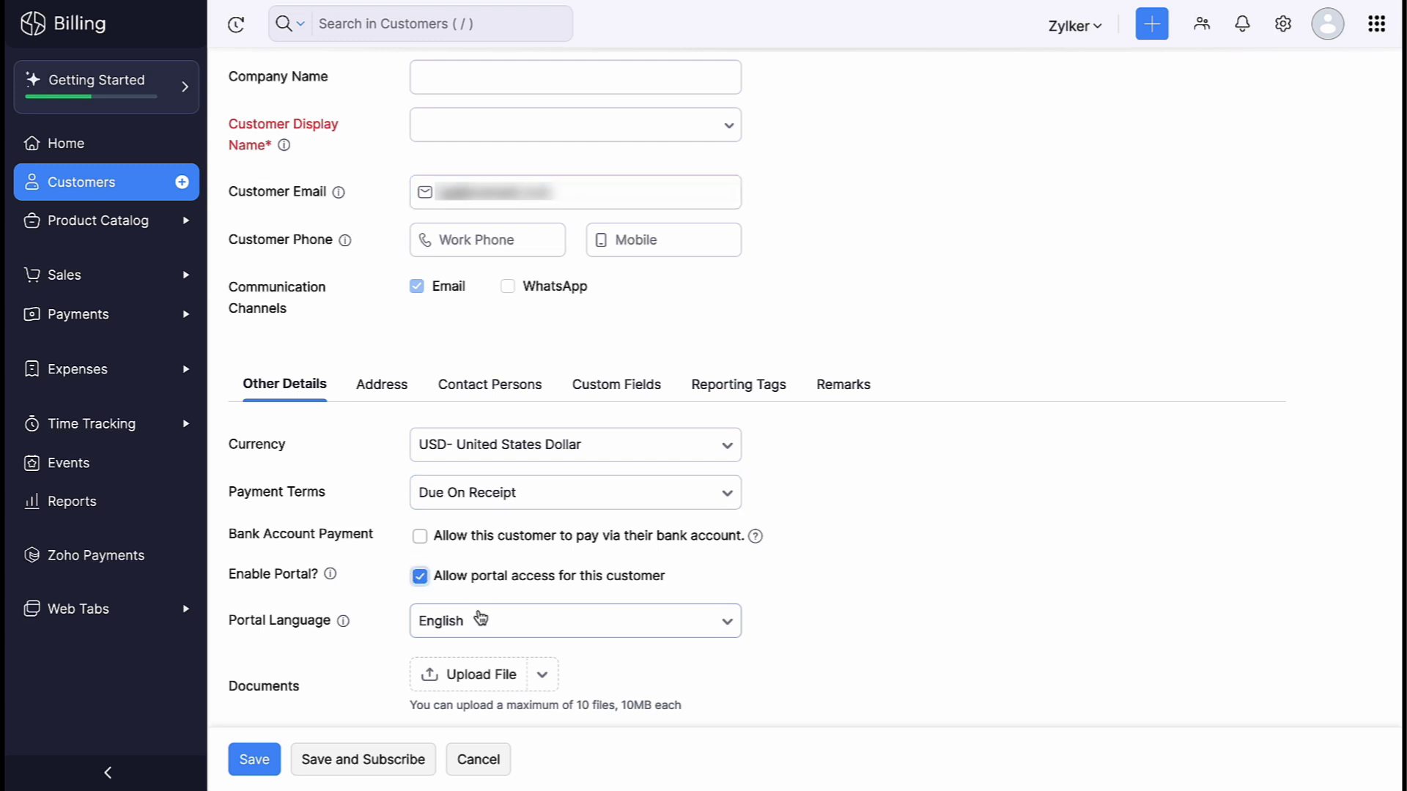
click(482, 623)
scroll(483, 623, down, 2)
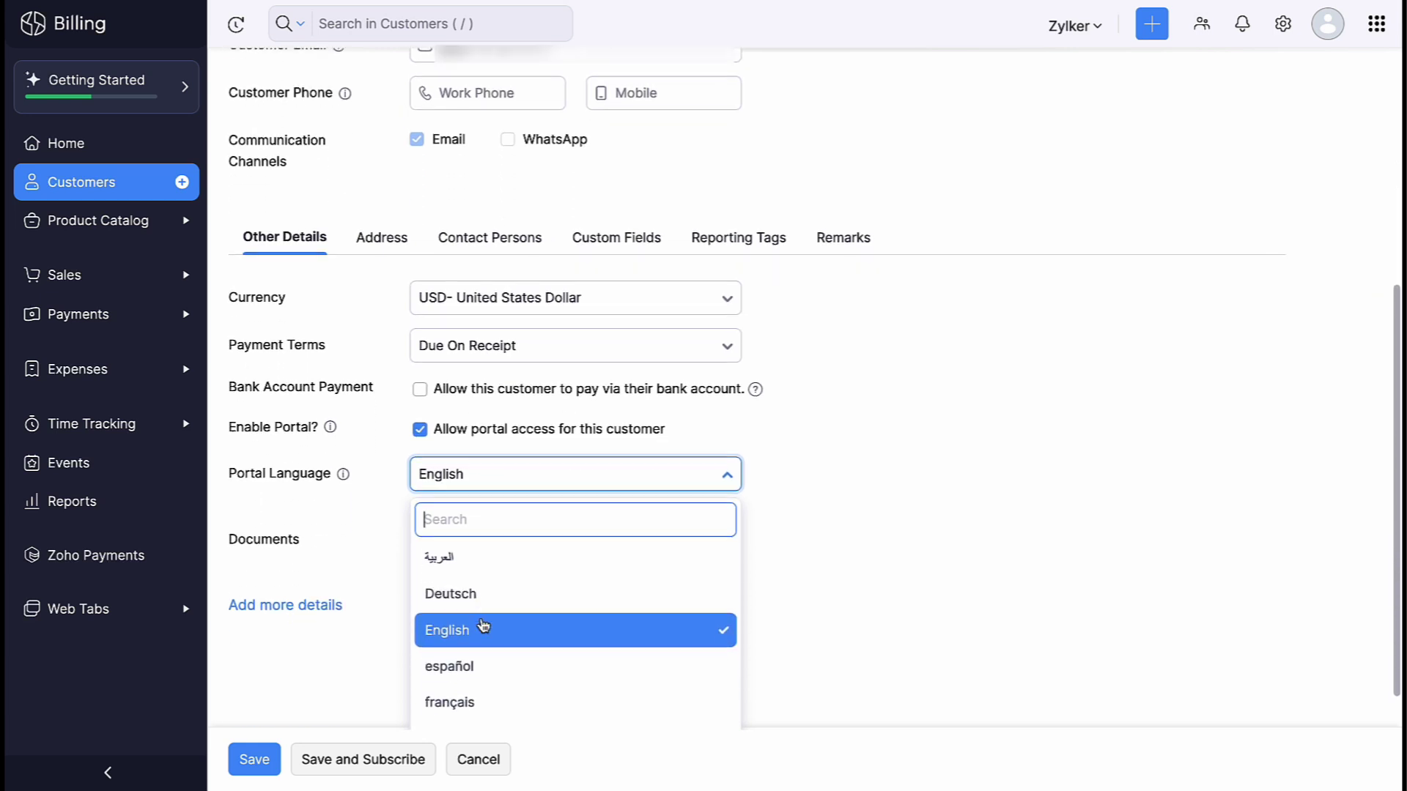
click(486, 611)
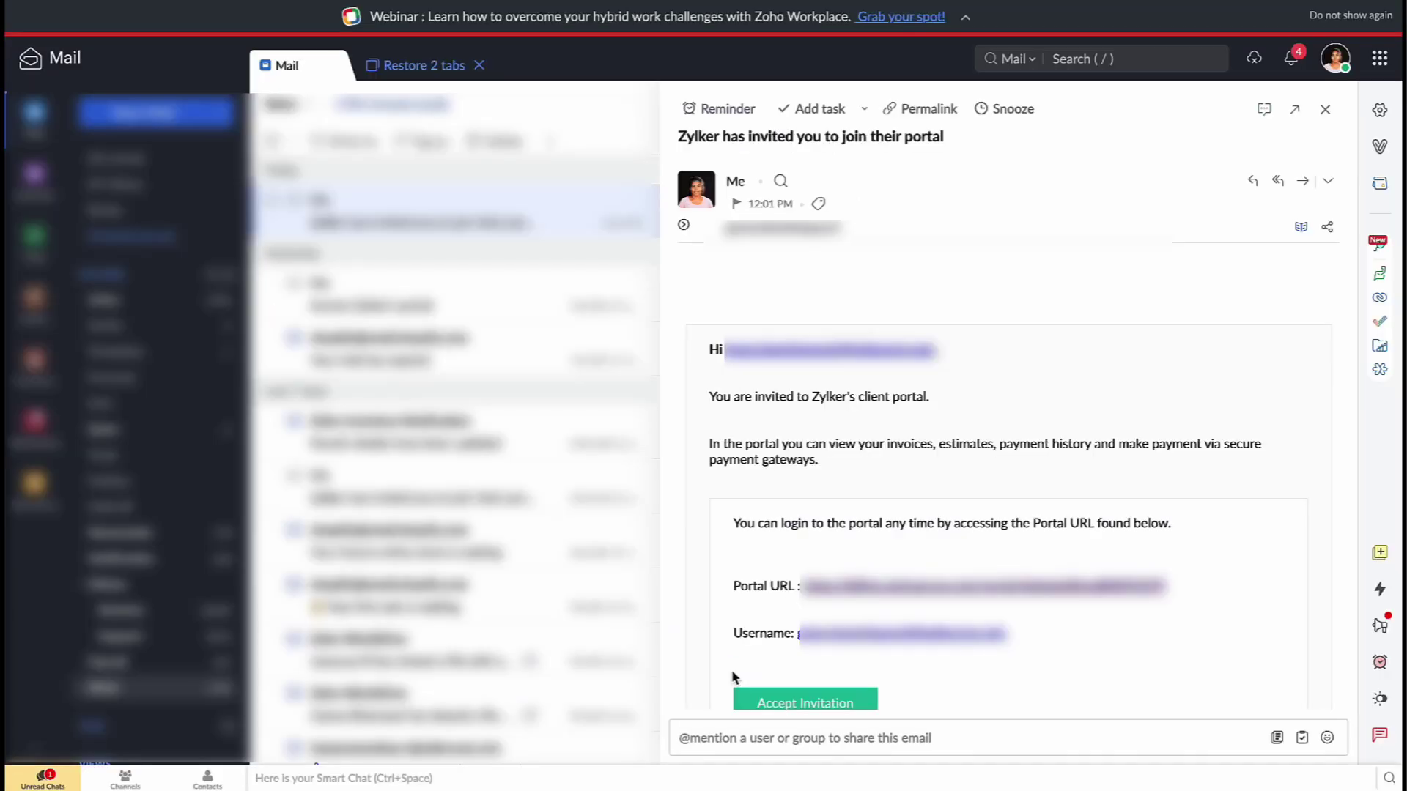
Switch to Zoho Mail and accept the invitation to Zylker's client portal from the invitation email.
scroll(733, 678, down, 2)
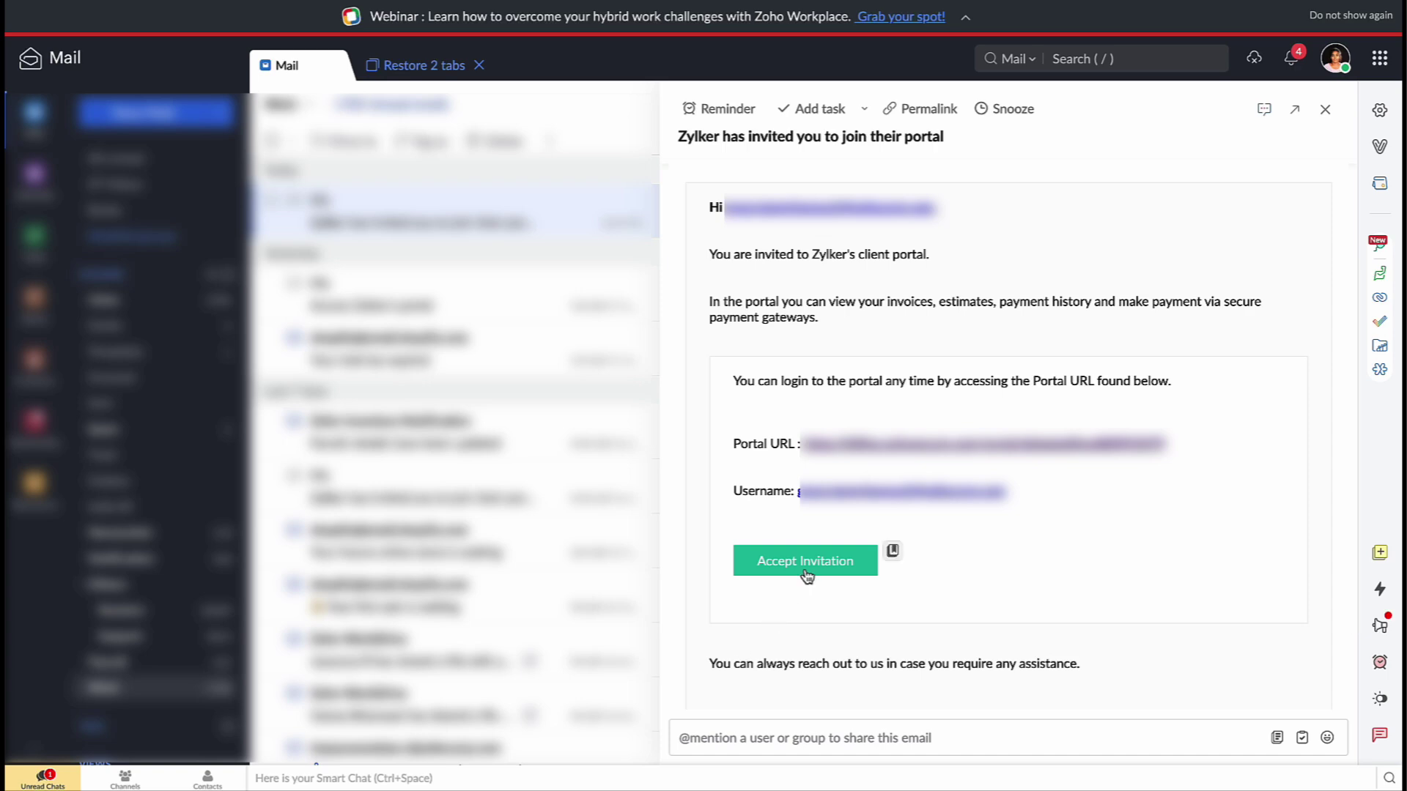
click(878, 551)
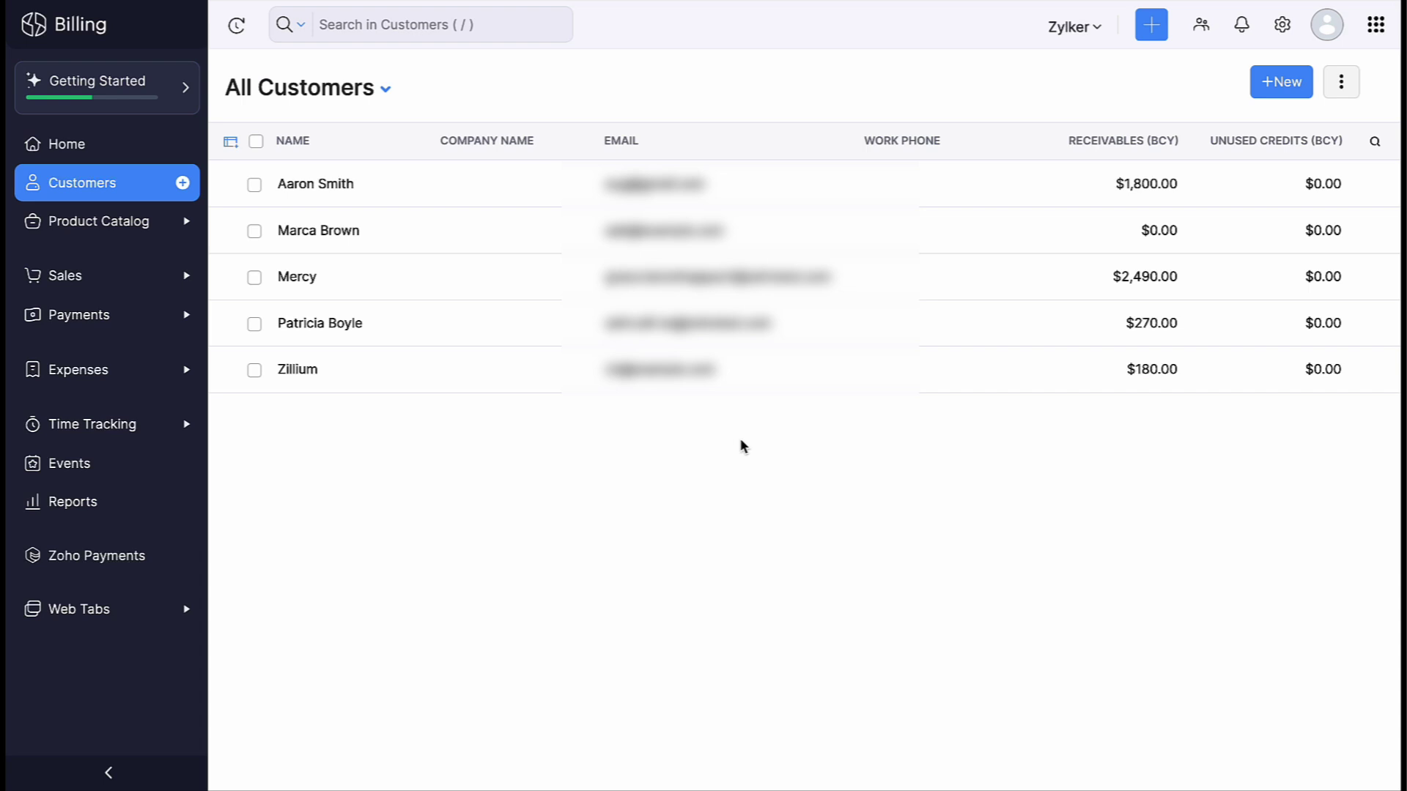
In Zoho Billing, configure portal access for the customer Zillium, enabling the second and third contacts, and save.
click(783, 386)
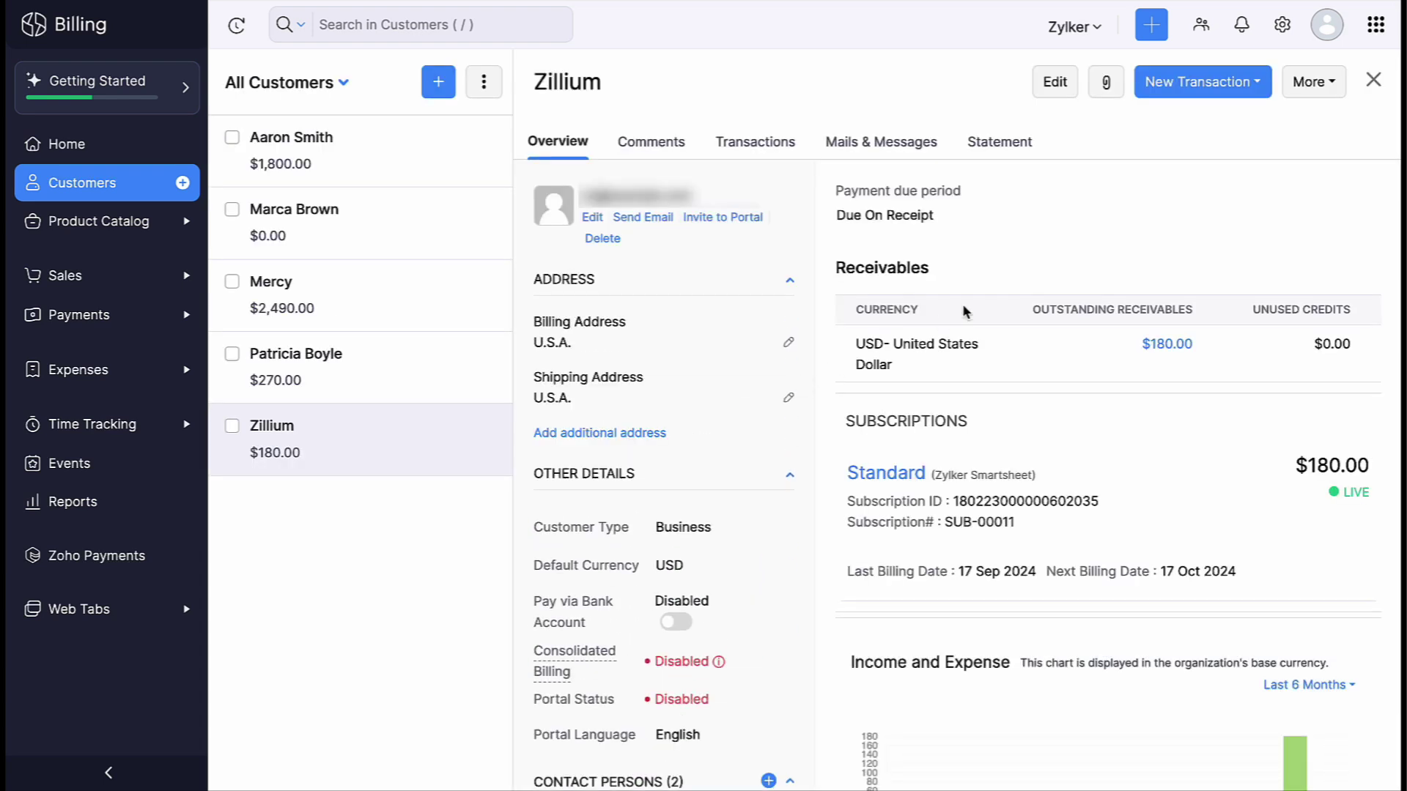
click(1299, 89)
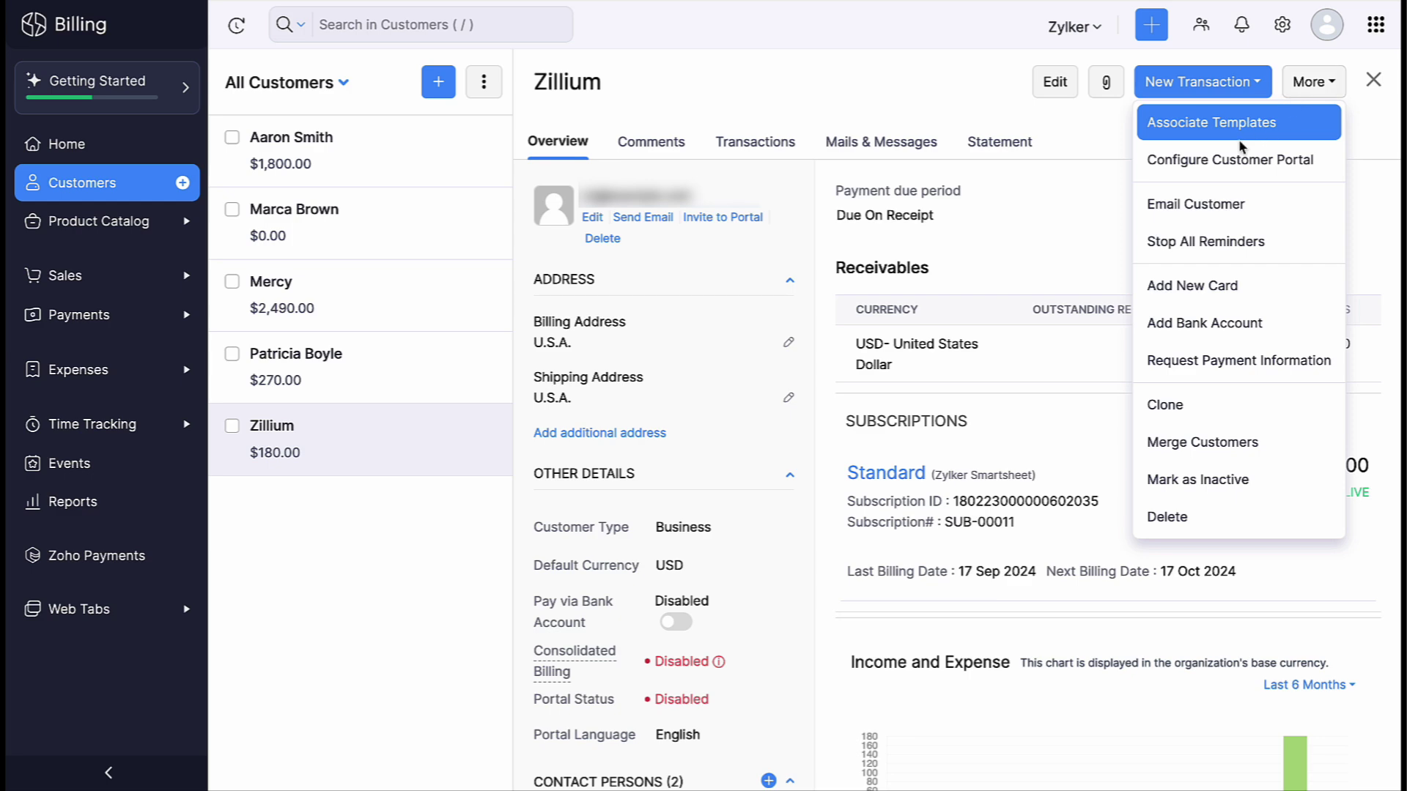
click(1209, 170)
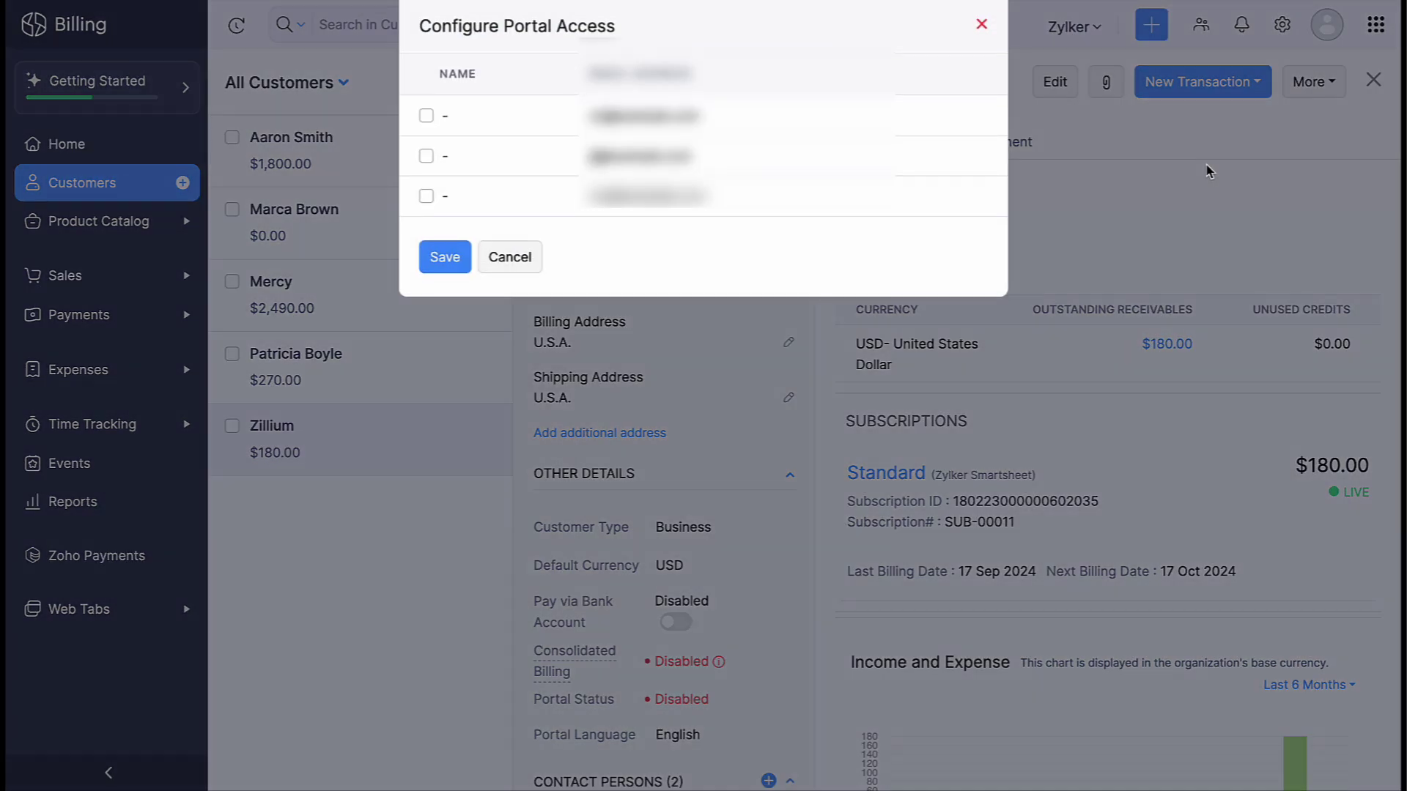
click(675, 212)
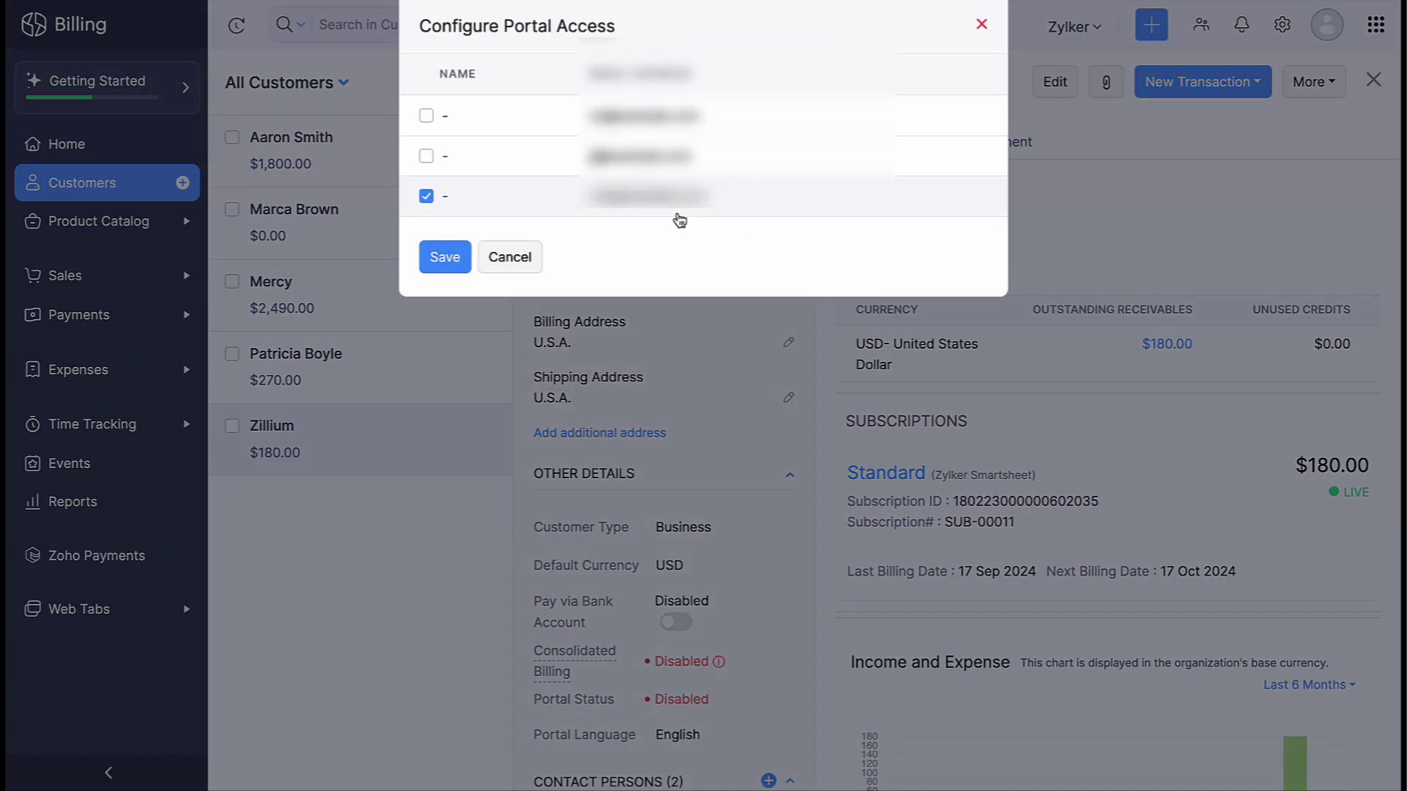
click(659, 170)
click(449, 261)
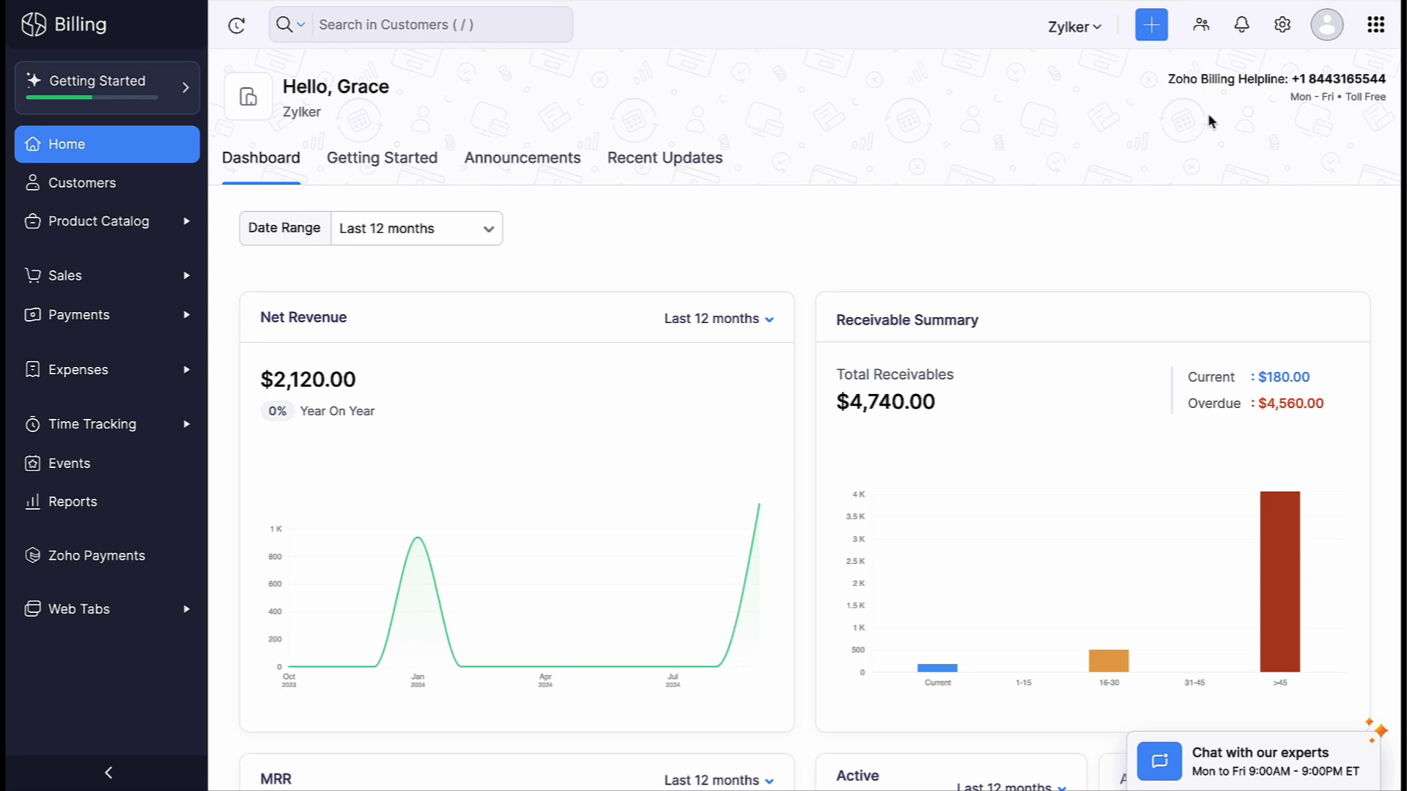
In the Customer Portal's general settings, enable the portal for customers automatically and save.
click(1282, 25)
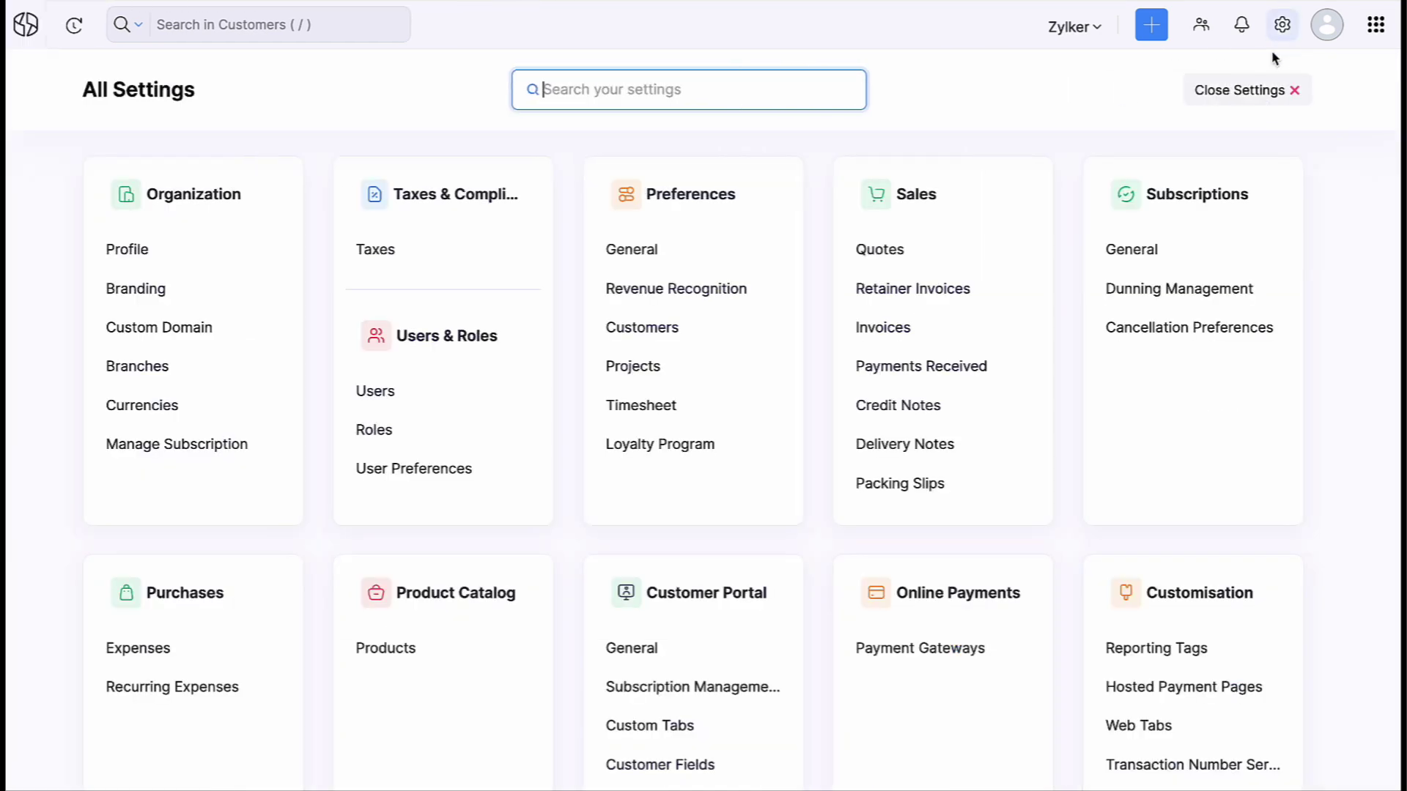
scroll(818, 477, down, 2)
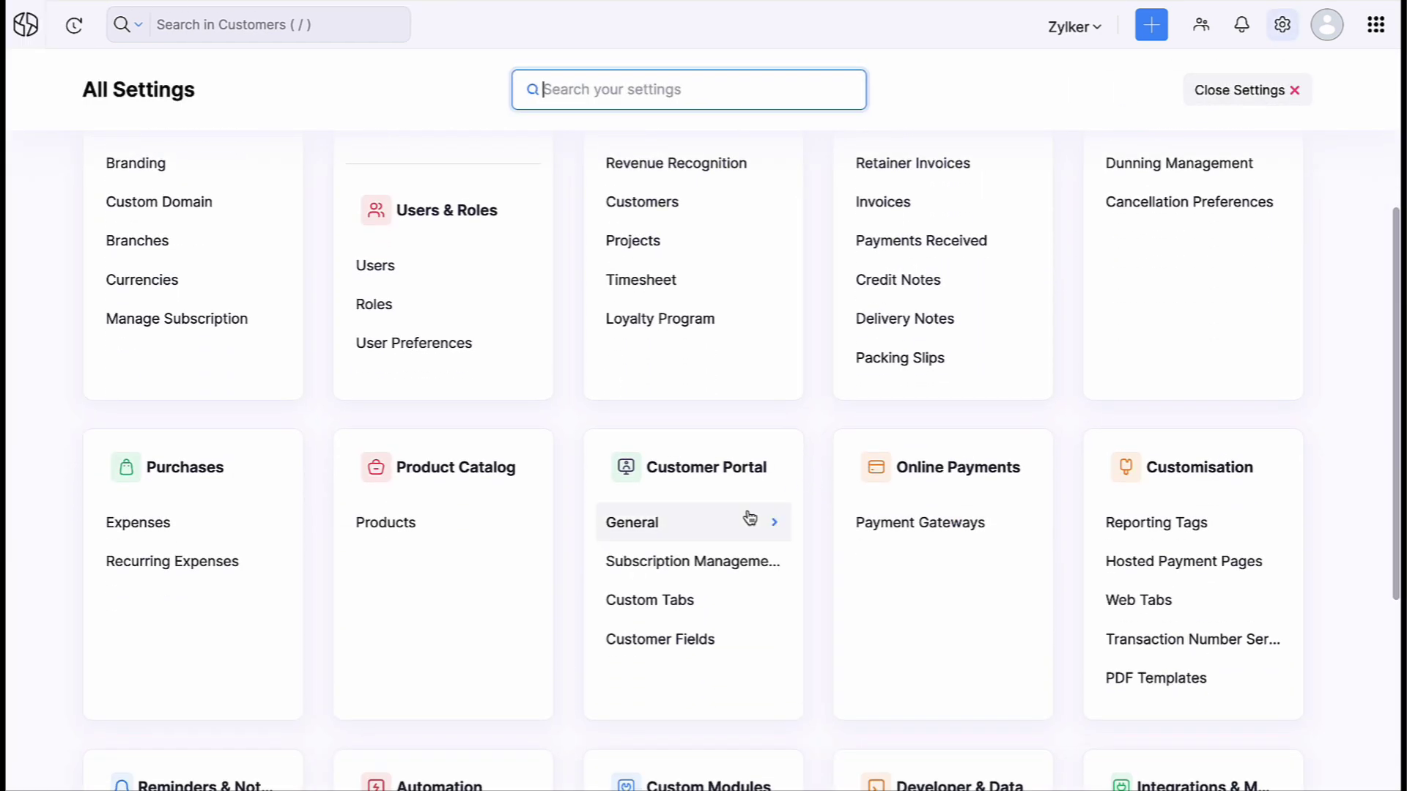
click(749, 518)
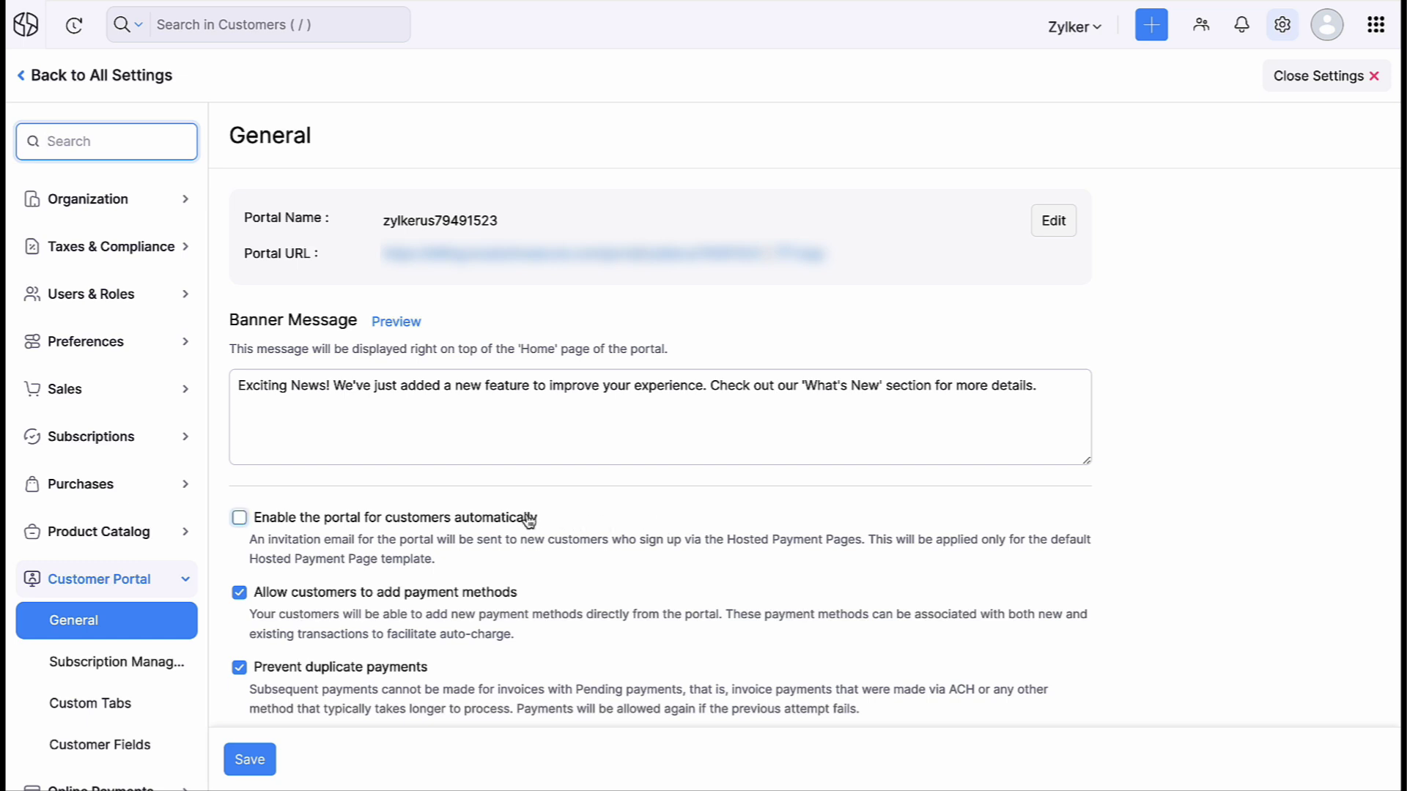
click(529, 520)
click(264, 766)
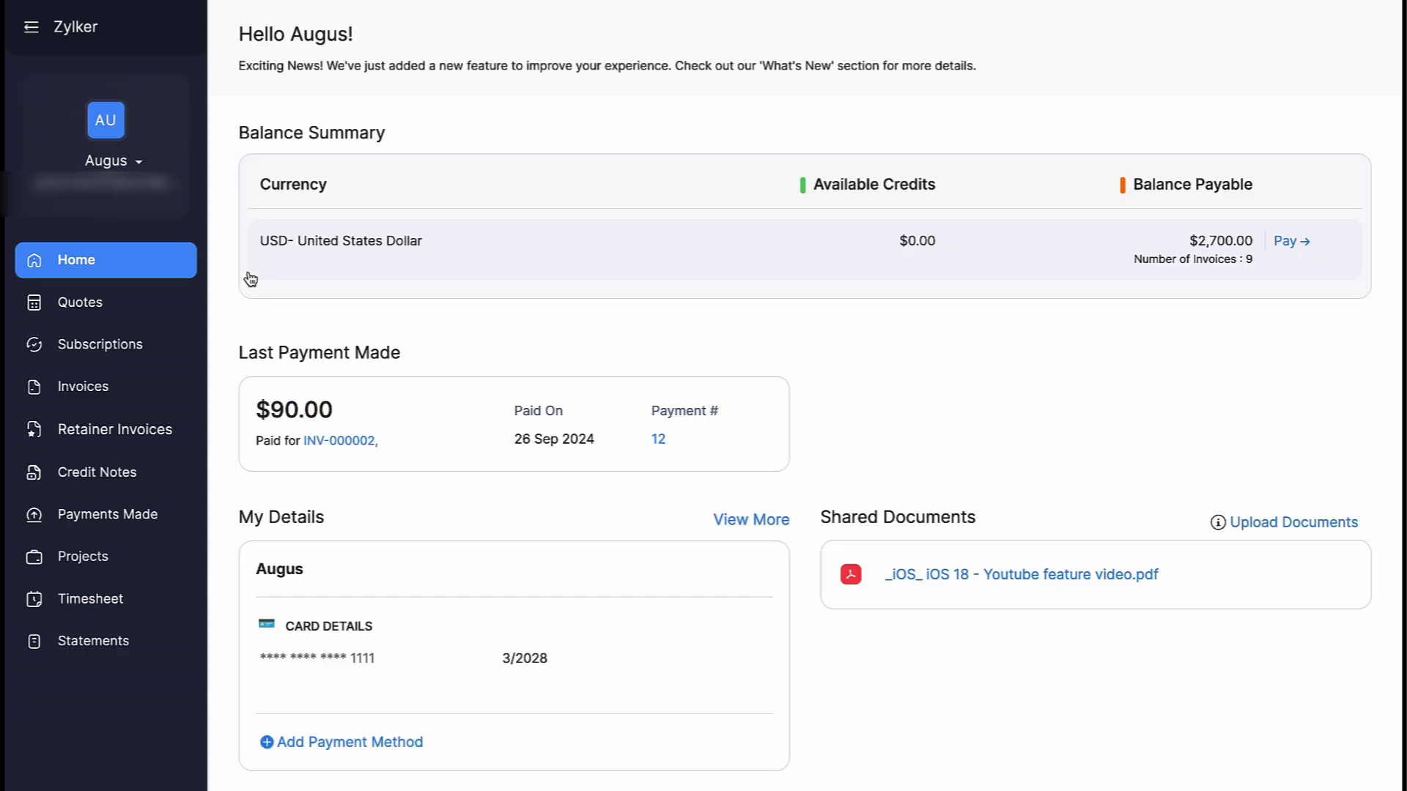
In the customer portal, view the details of the Zylker Fitness (Monthly) trial subscription and return to the home page.
click(176, 346)
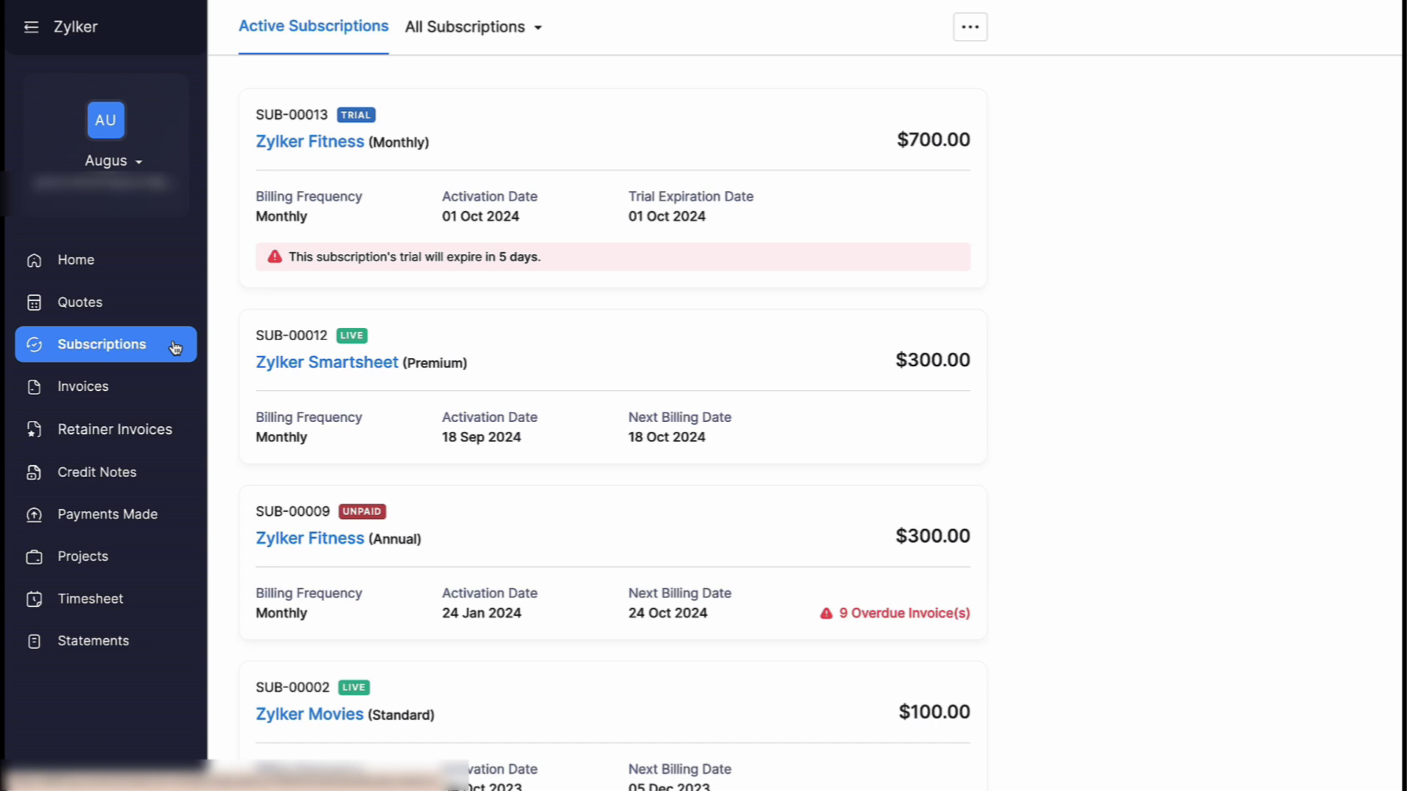
click(442, 141)
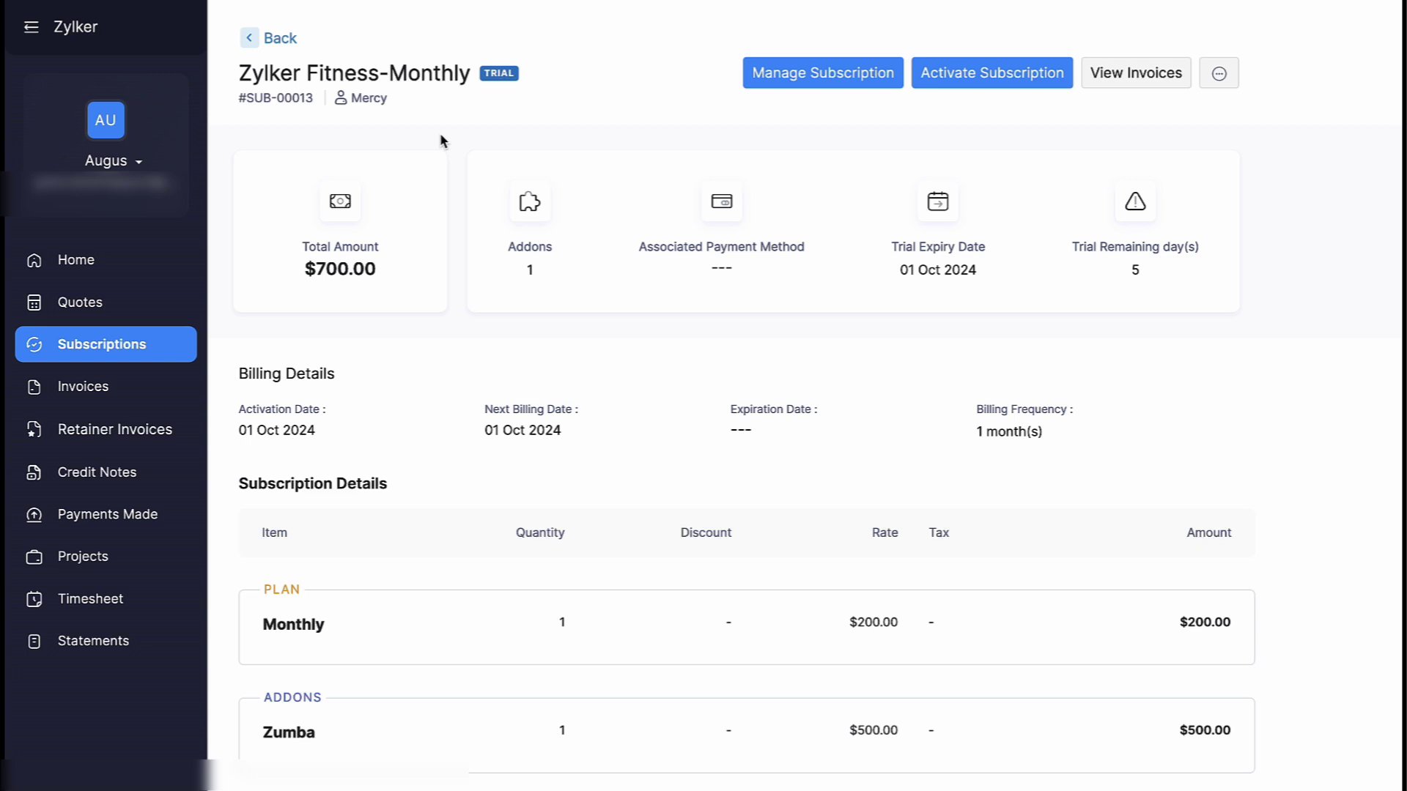
click(145, 264)
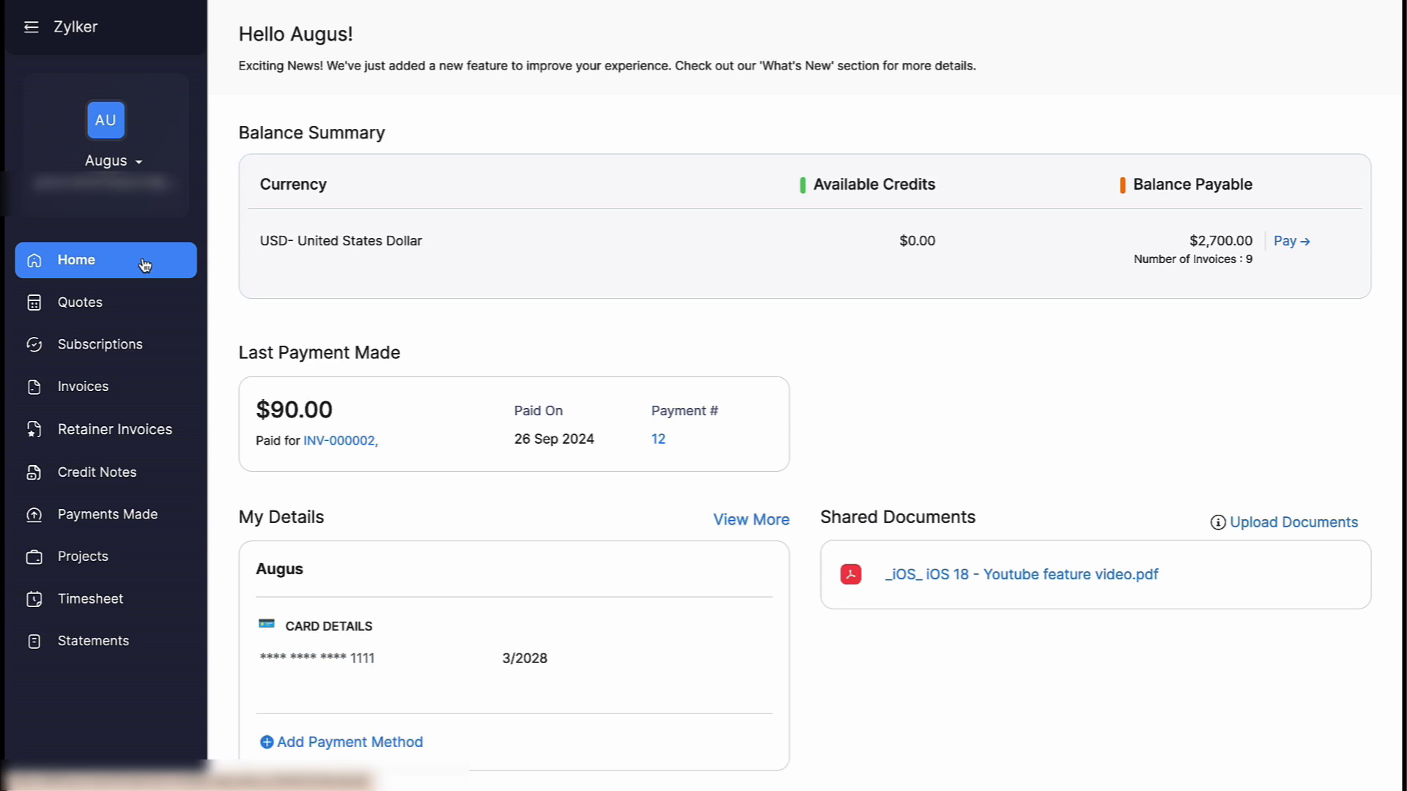
Begin activating the Zylker Fitness (Monthly) trial subscription and review the breakdown of its immediate and recurring charges.
click(157, 351)
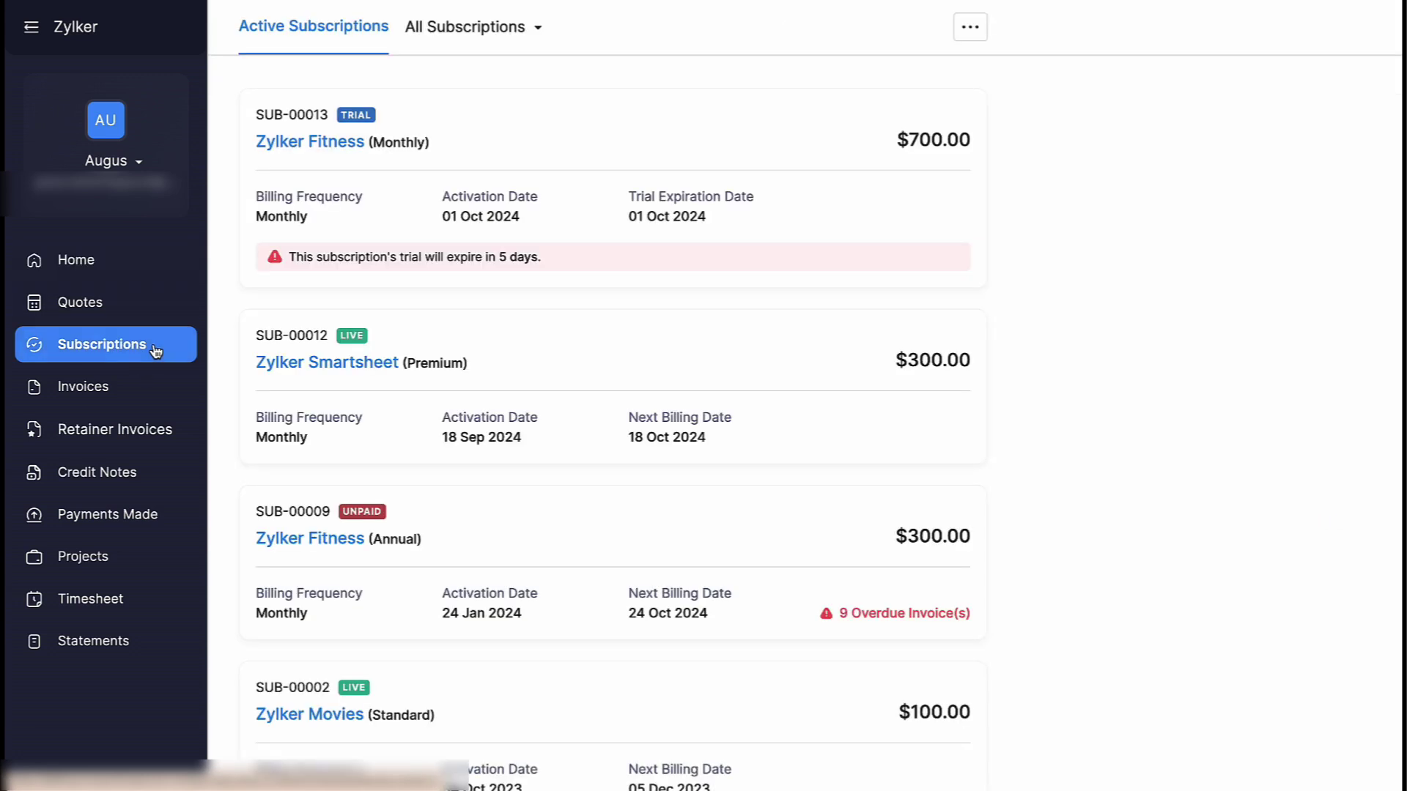
click(432, 156)
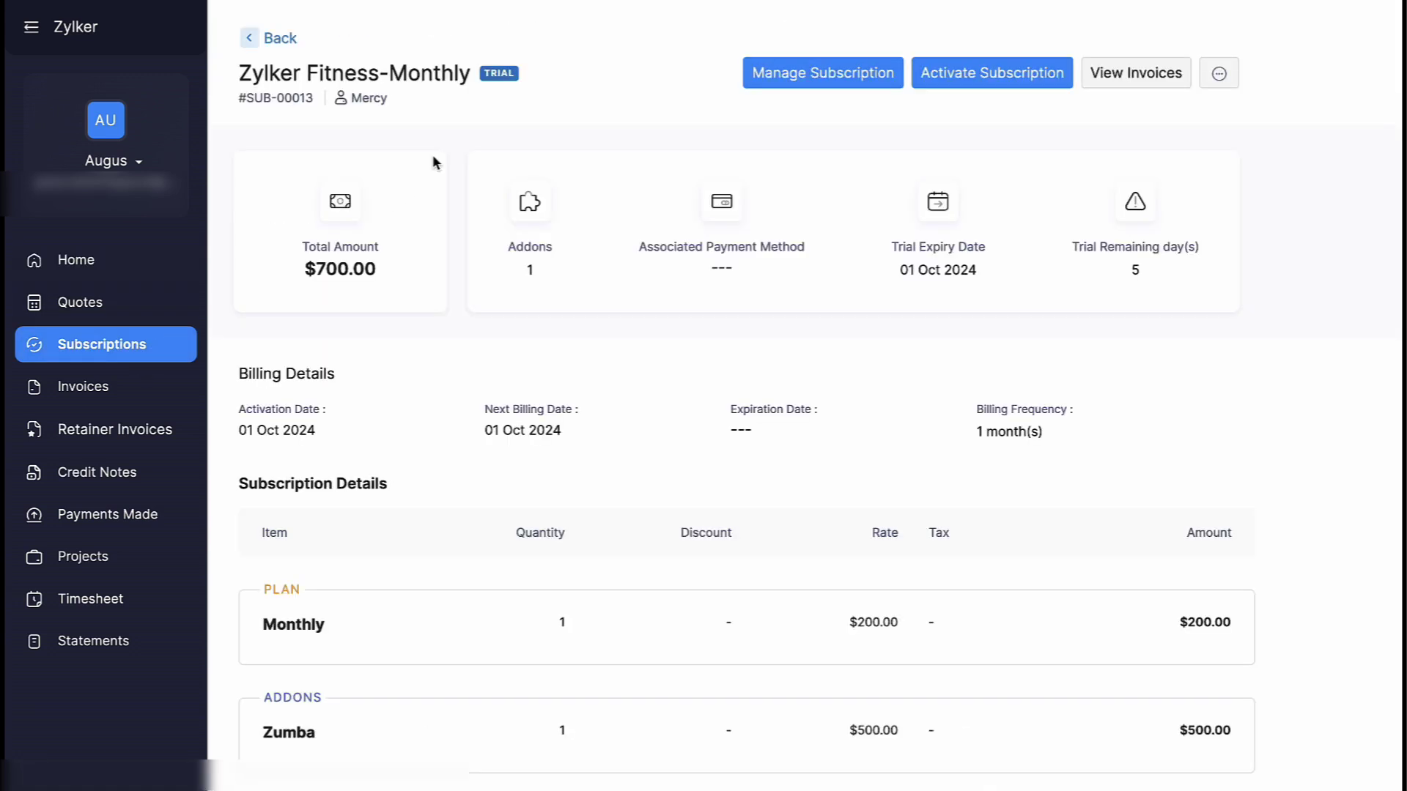
click(993, 87)
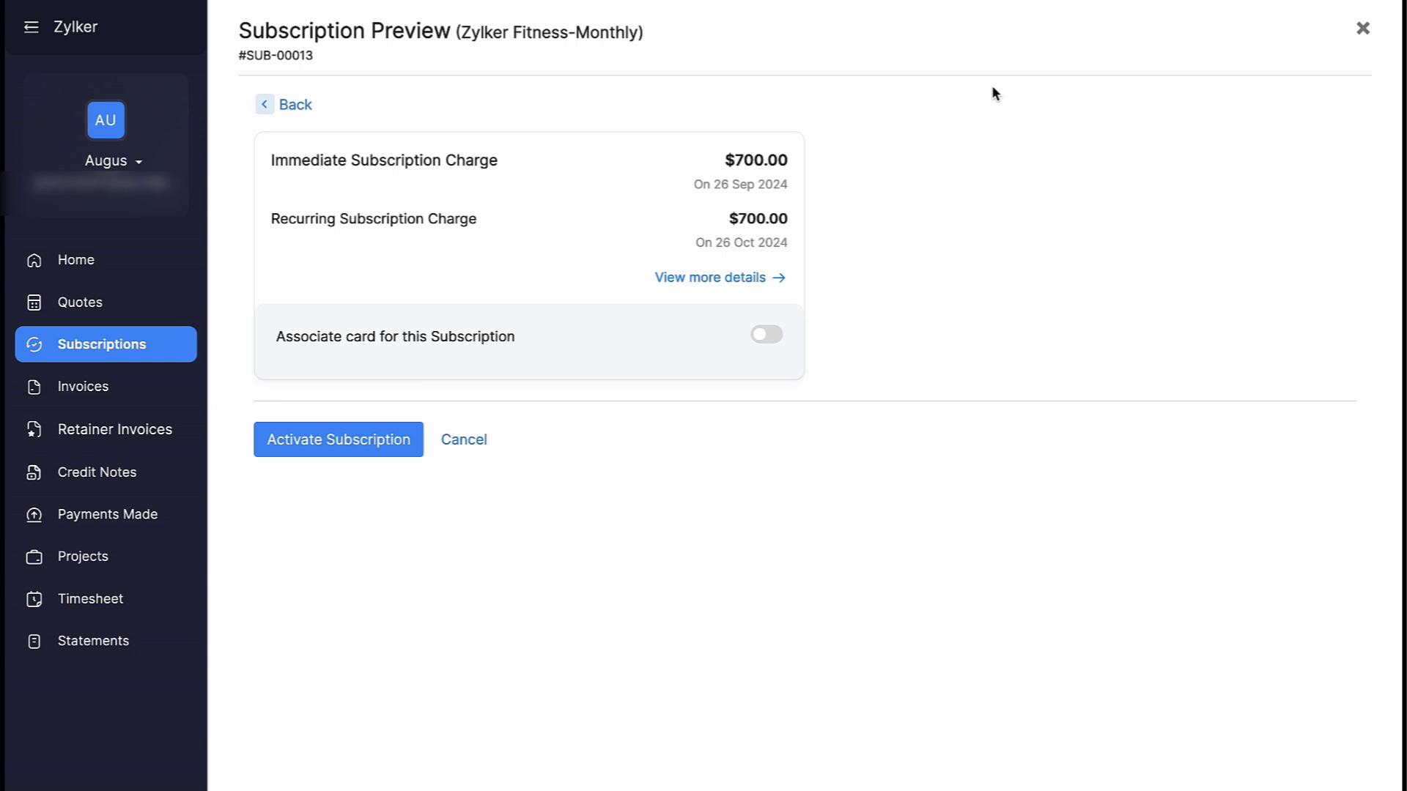
click(724, 284)
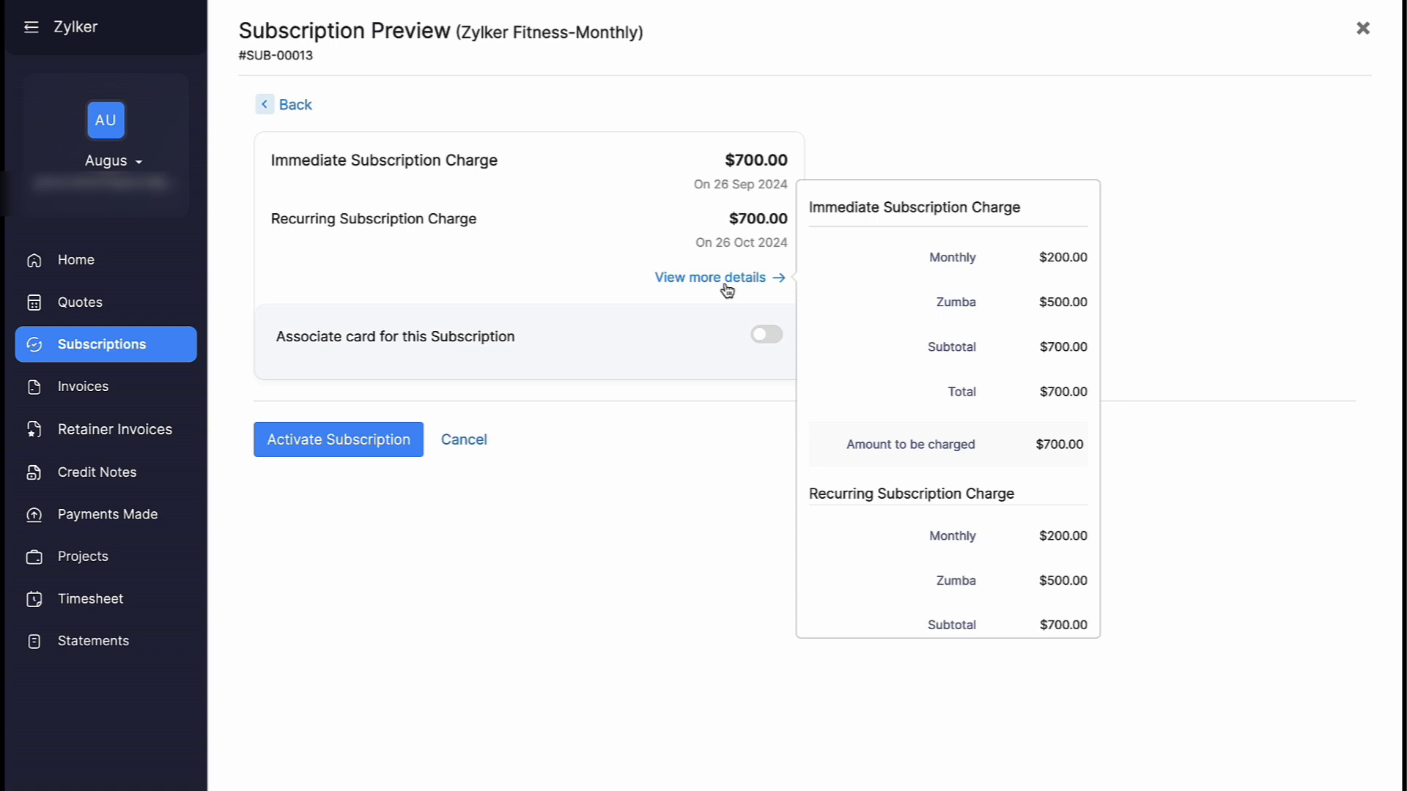
click(722, 285)
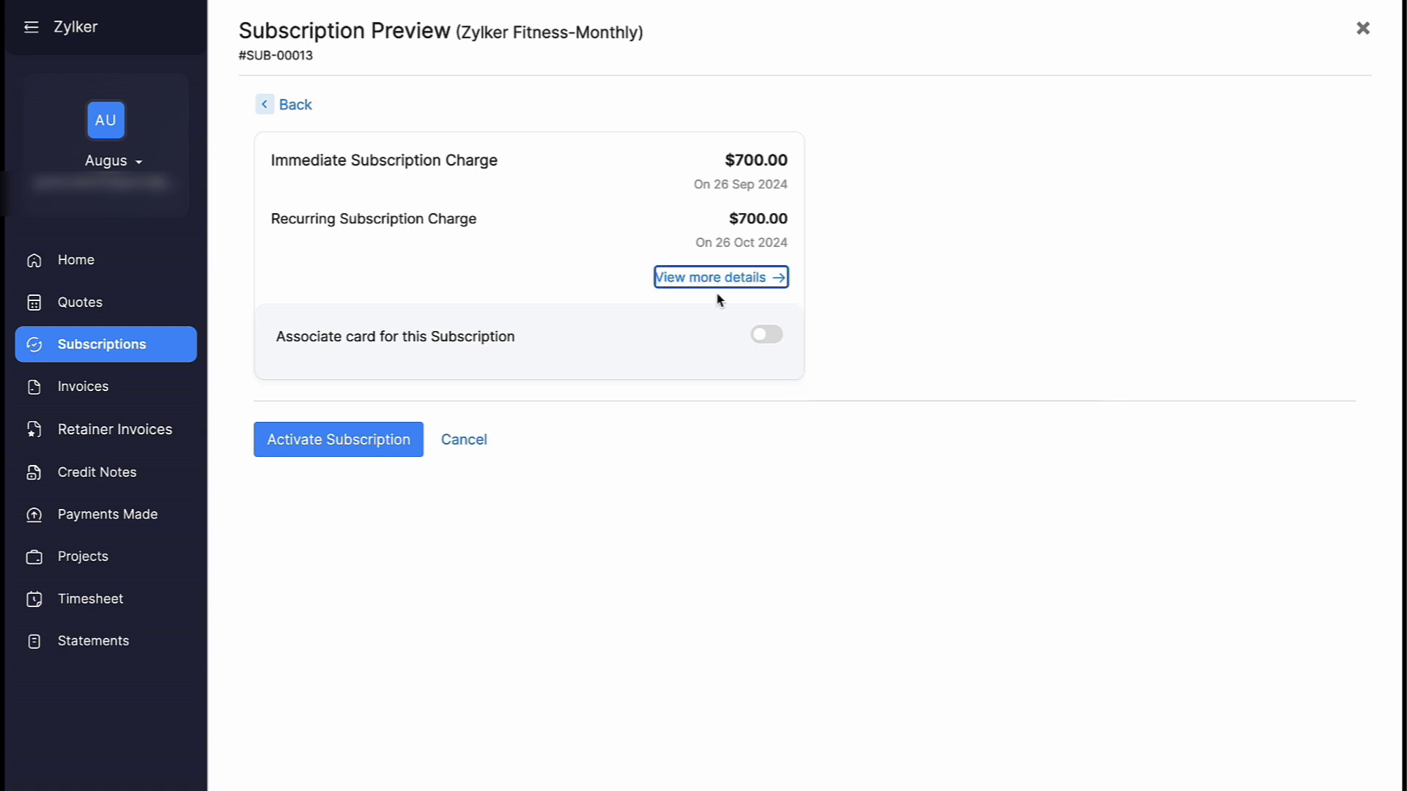
Associate the saved credit card with the Zylker Fitness (Monthly) subscription and activate the subscription.
click(767, 337)
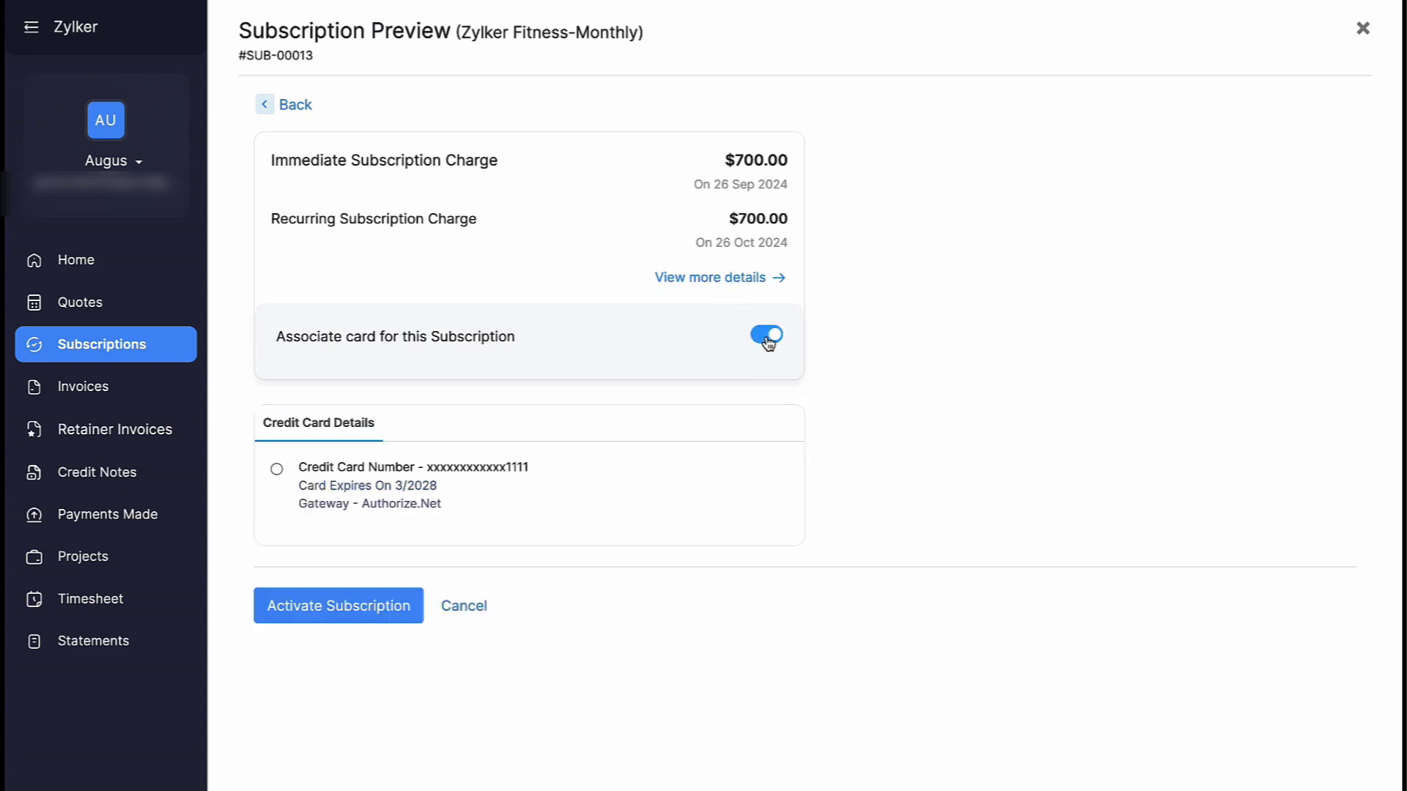
click(277, 471)
click(407, 613)
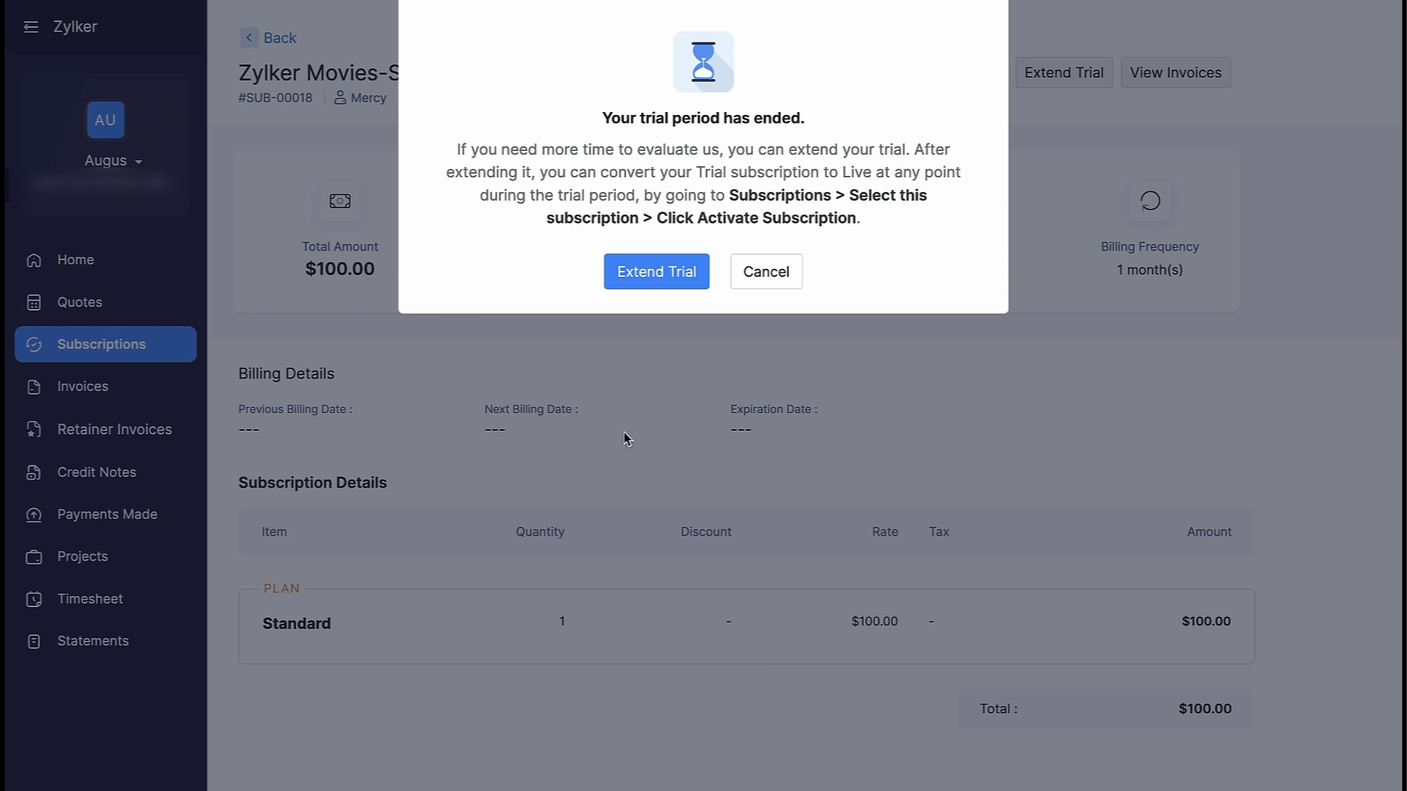
Extend the ended trial of the Zylker Movies (Standard) subscription.
click(664, 286)
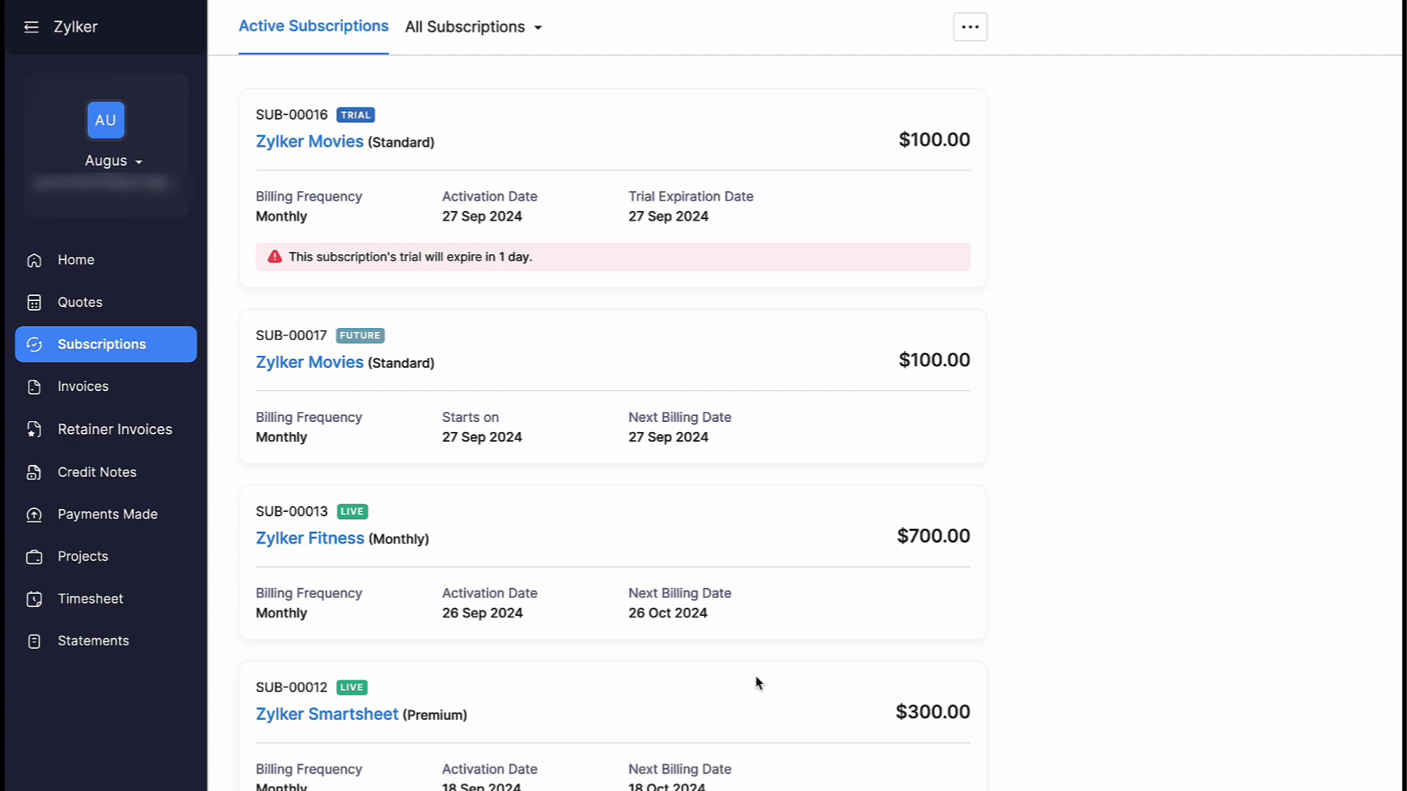
Pause the live Zylker Fitness (Monthly) subscription immediately, with resumption on 28 Sep 2024 and the reason "Travel".
click(798, 543)
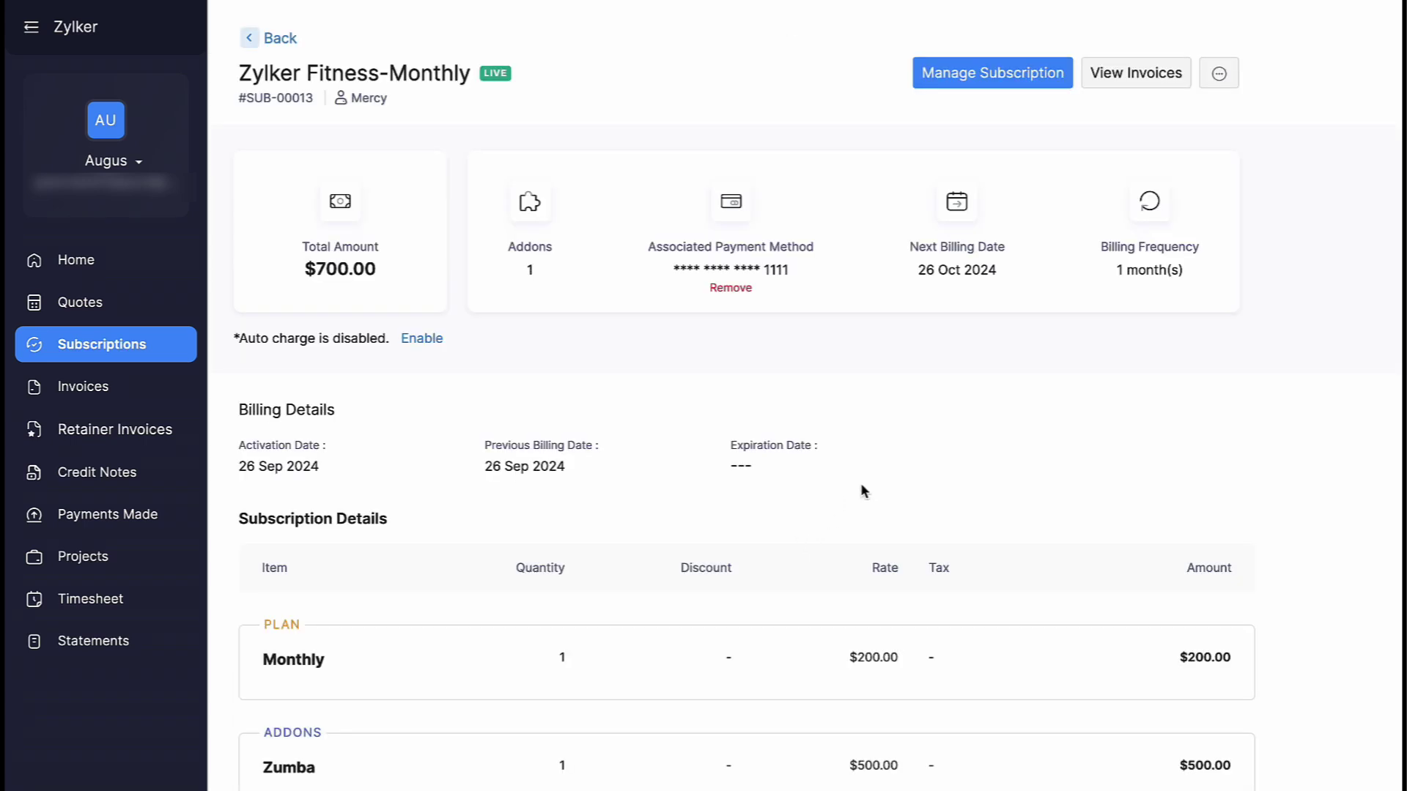
click(1214, 81)
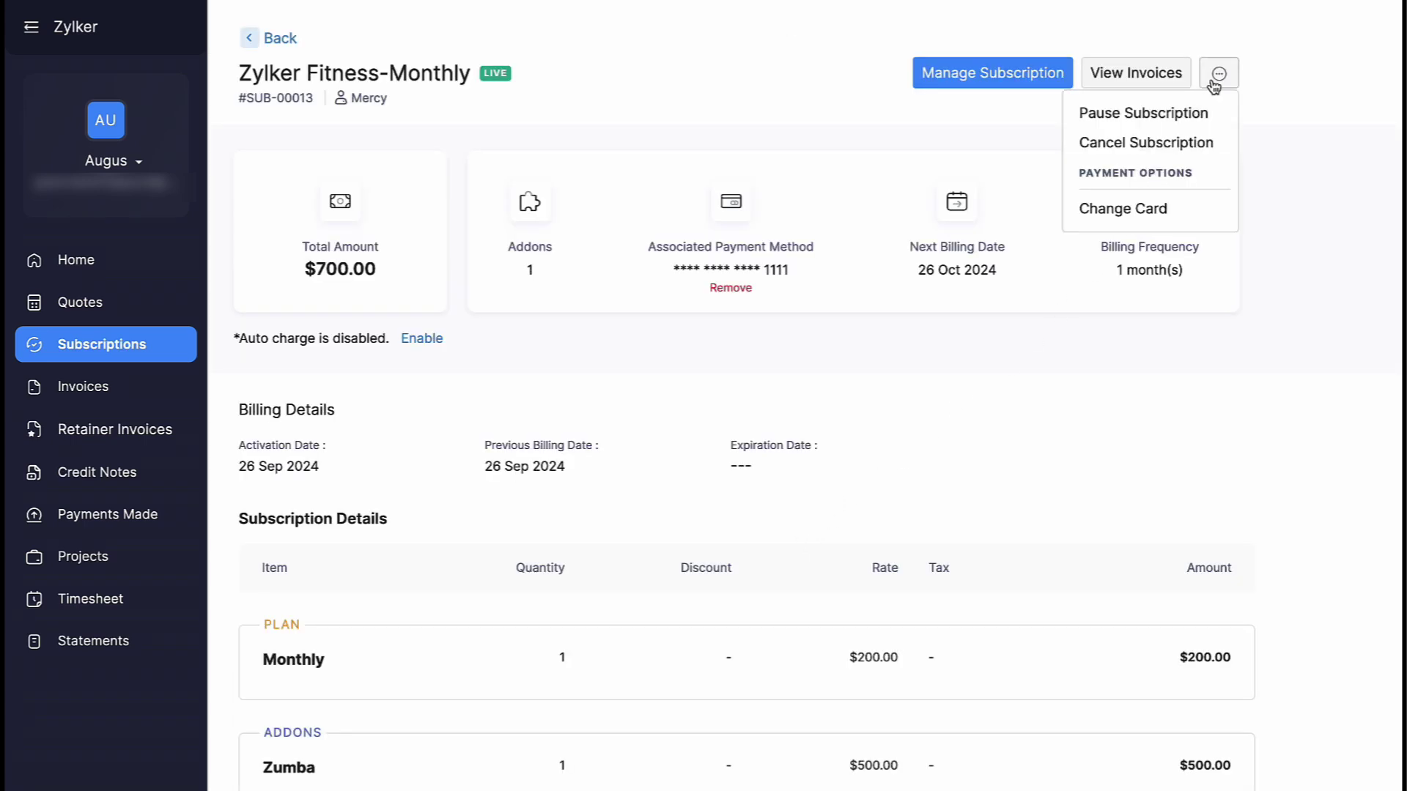
click(1159, 117)
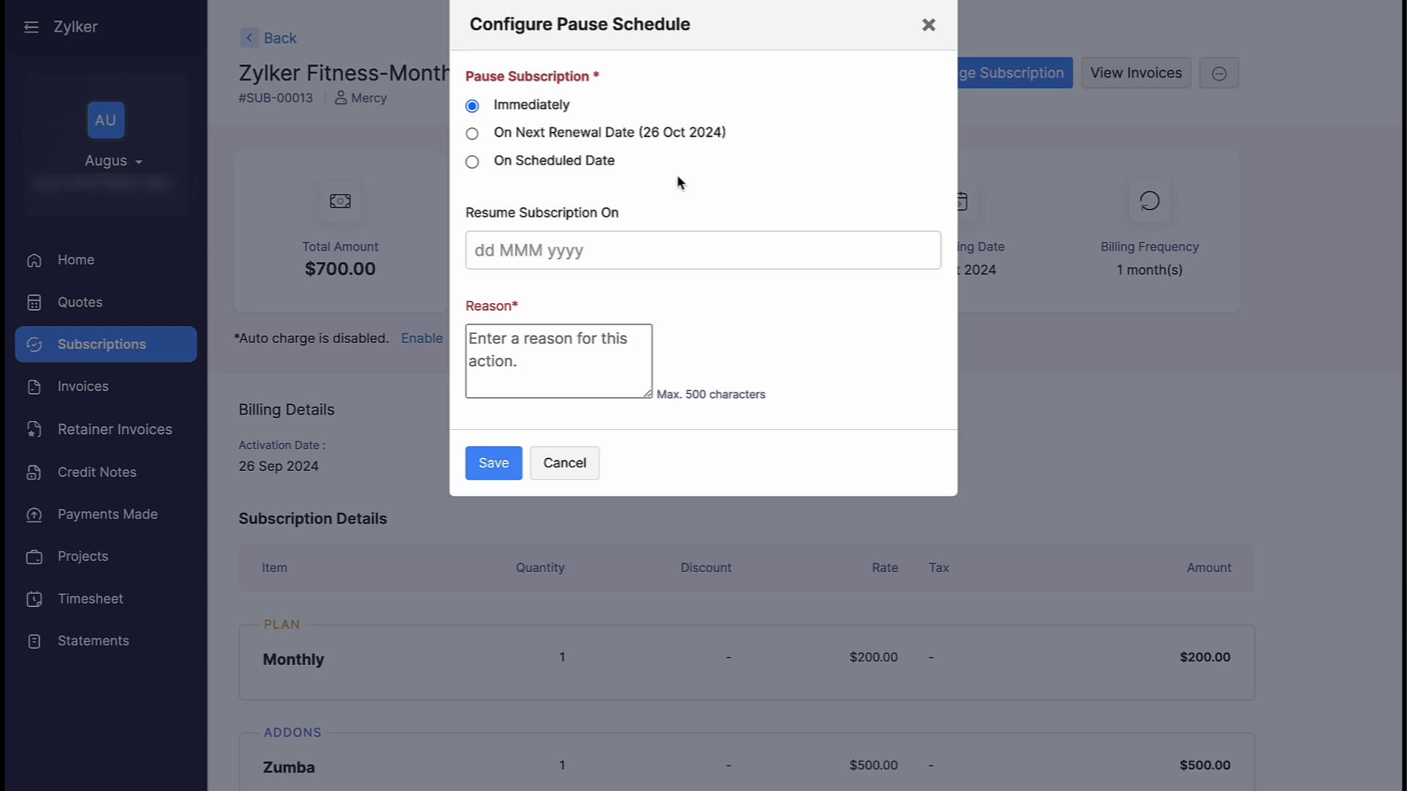
click(615, 245)
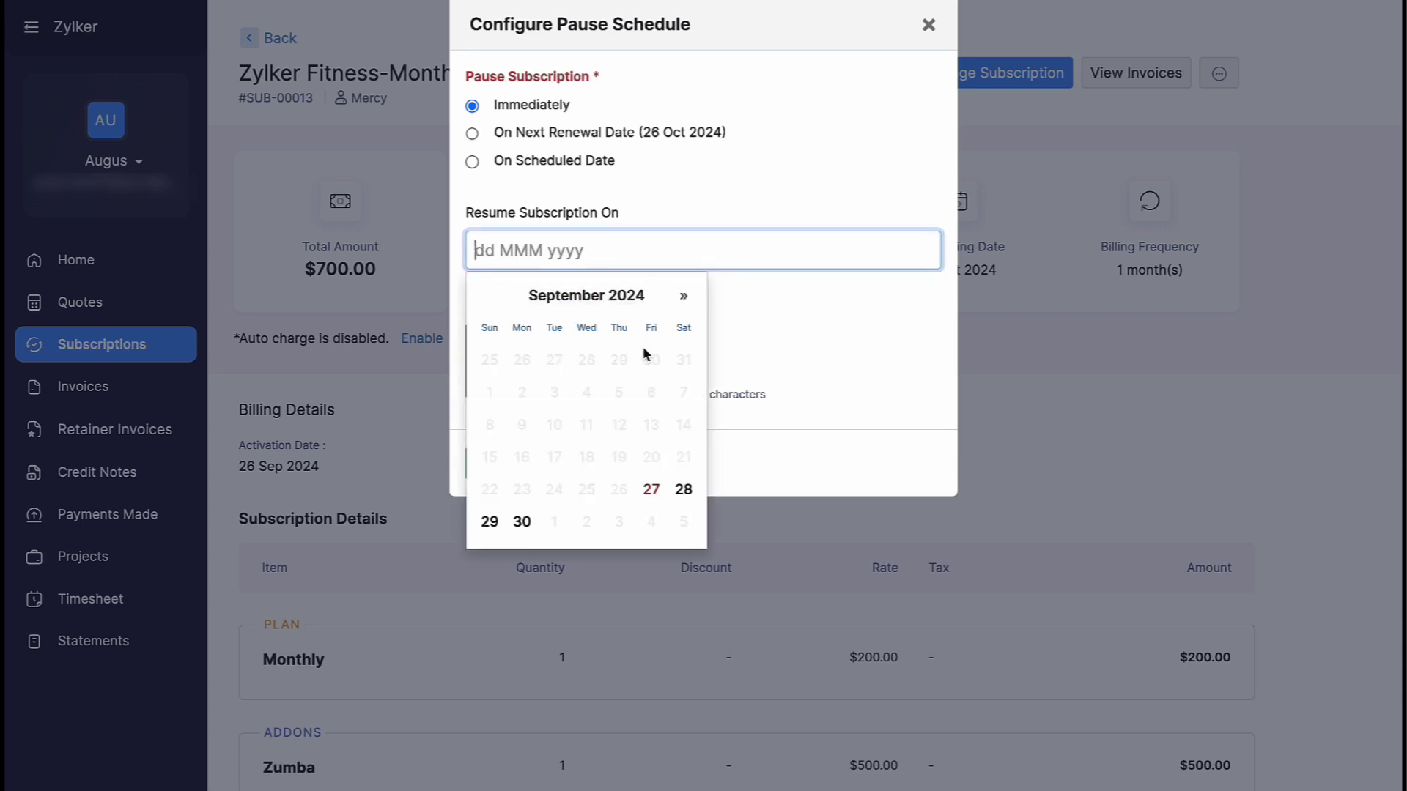
click(683, 490)
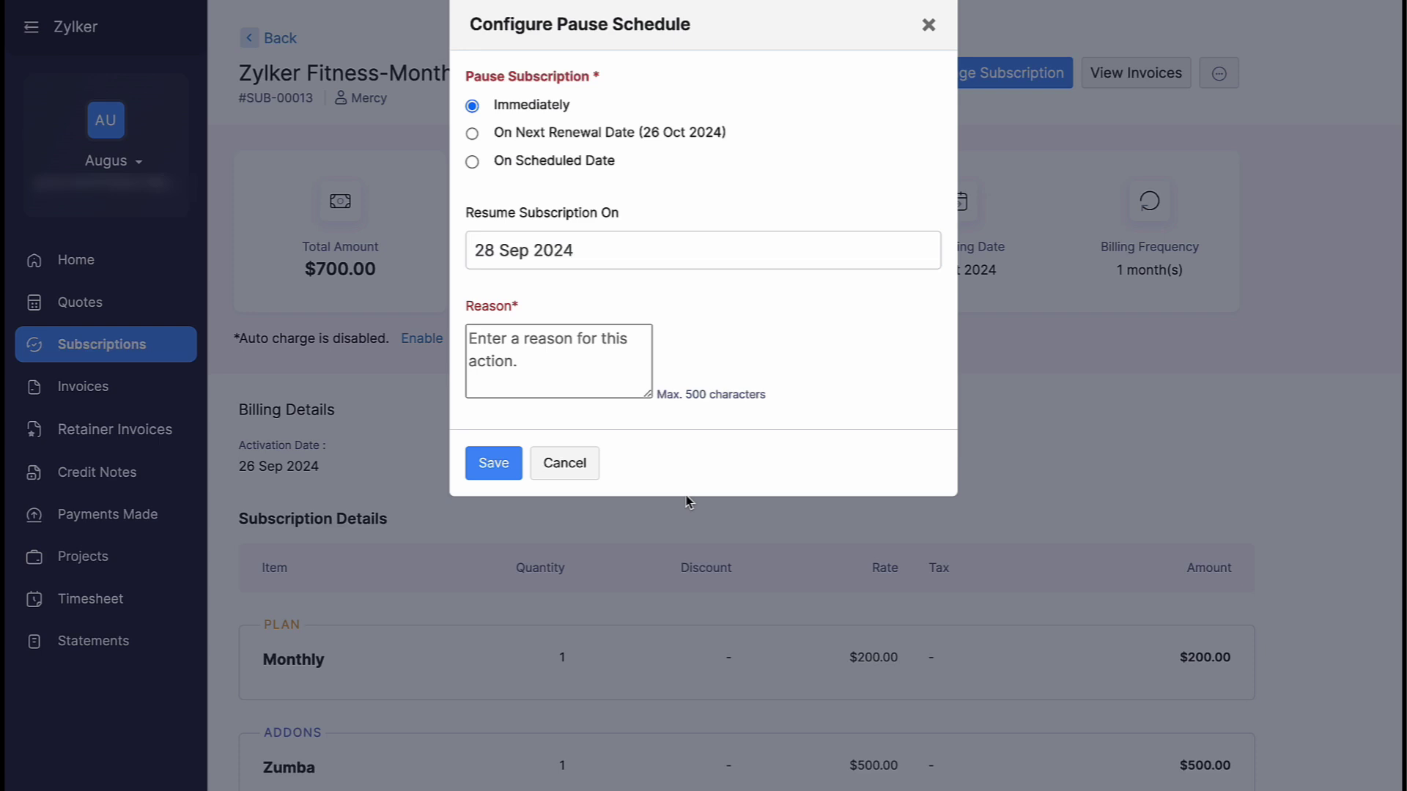
click(558, 361)
text(Travel)
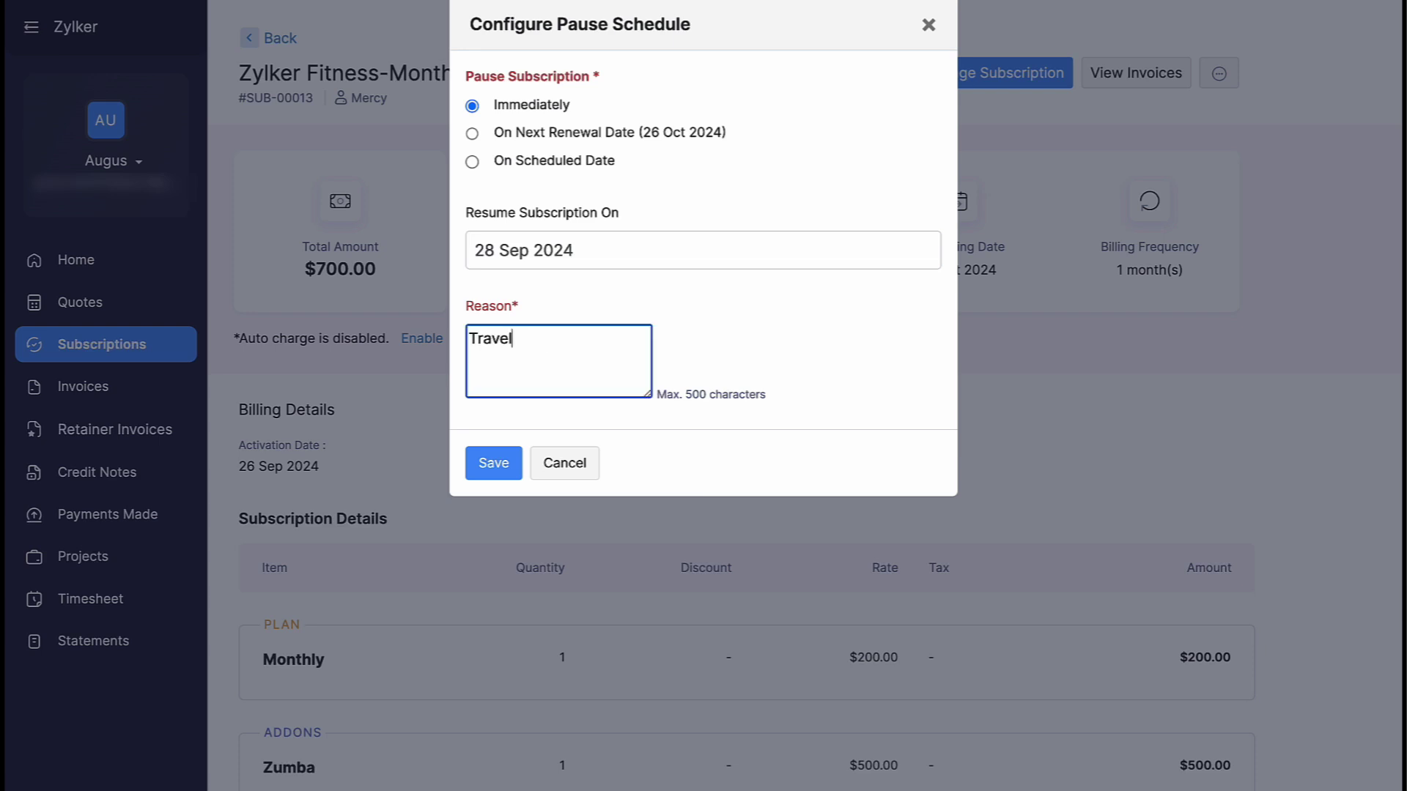
click(507, 471)
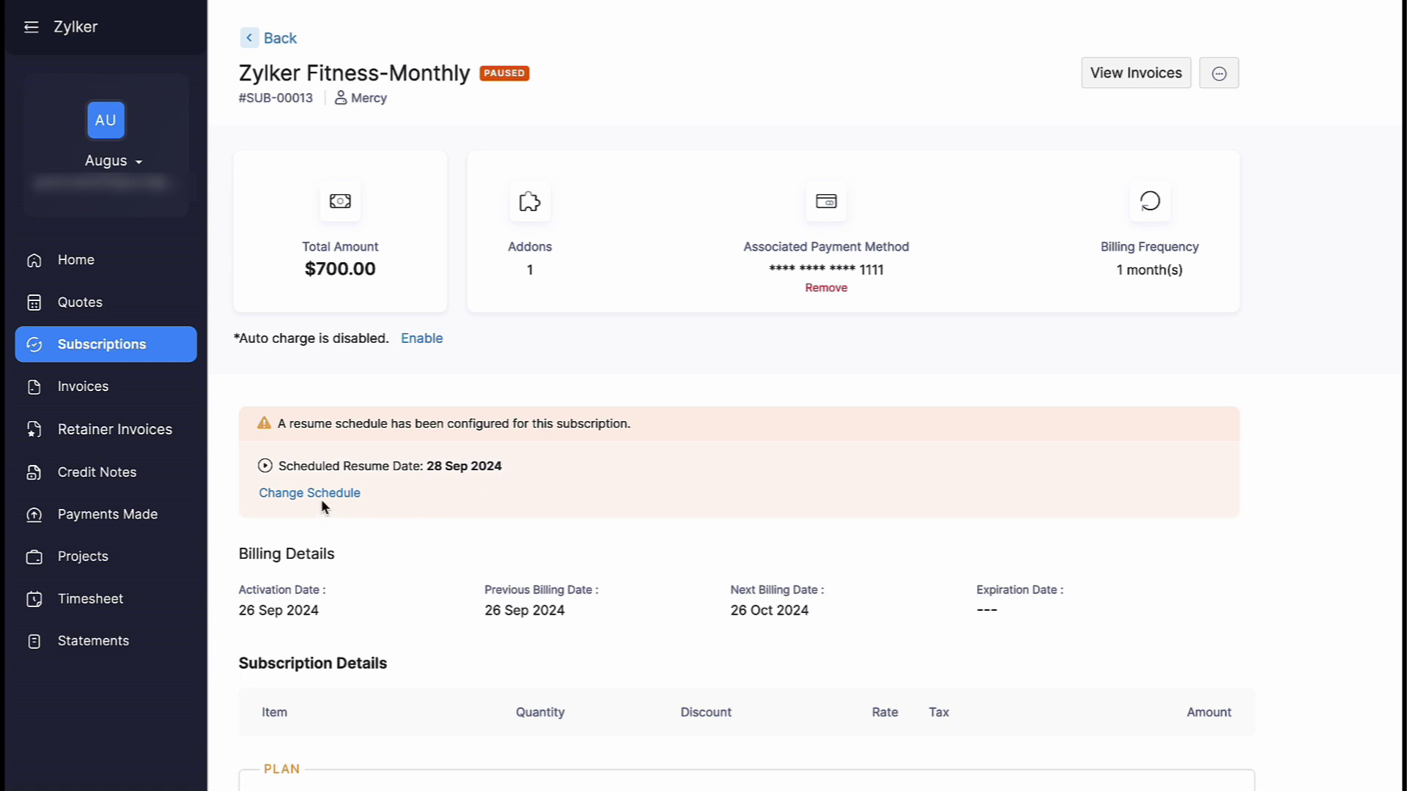
Review the resume schedule options of the paused Zylker Fitness (Monthly) subscription, leave them unsaved, and check its further actions.
click(358, 495)
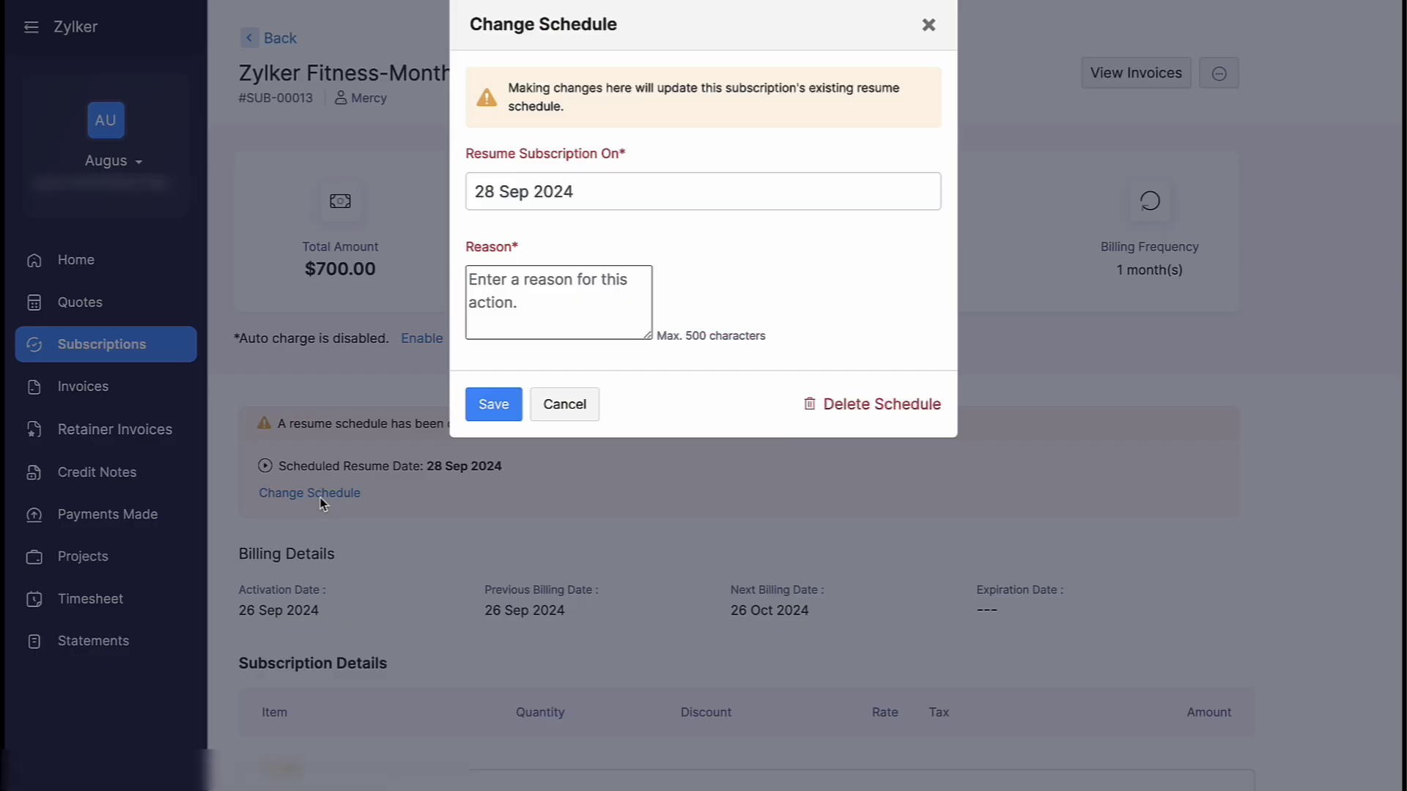
click(564, 405)
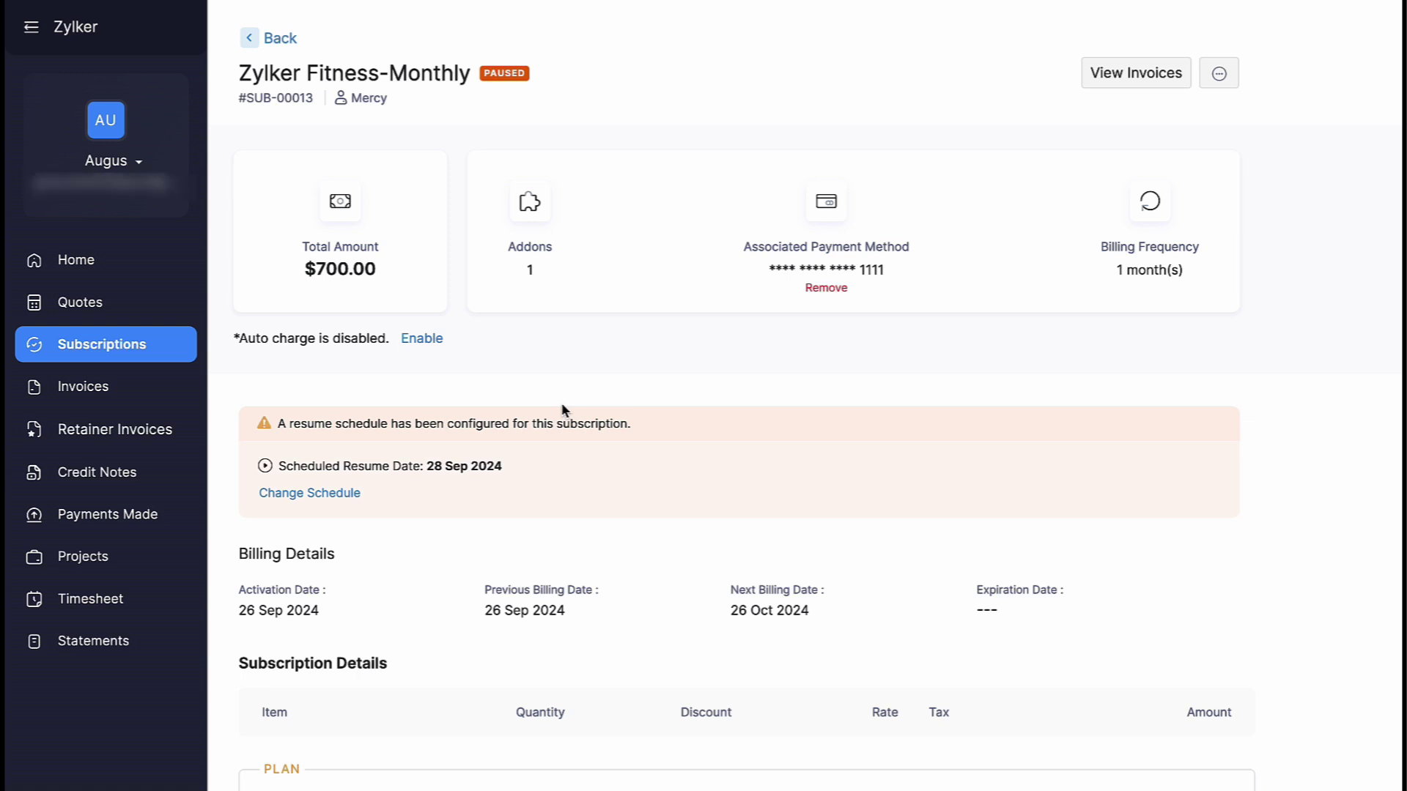
click(1218, 83)
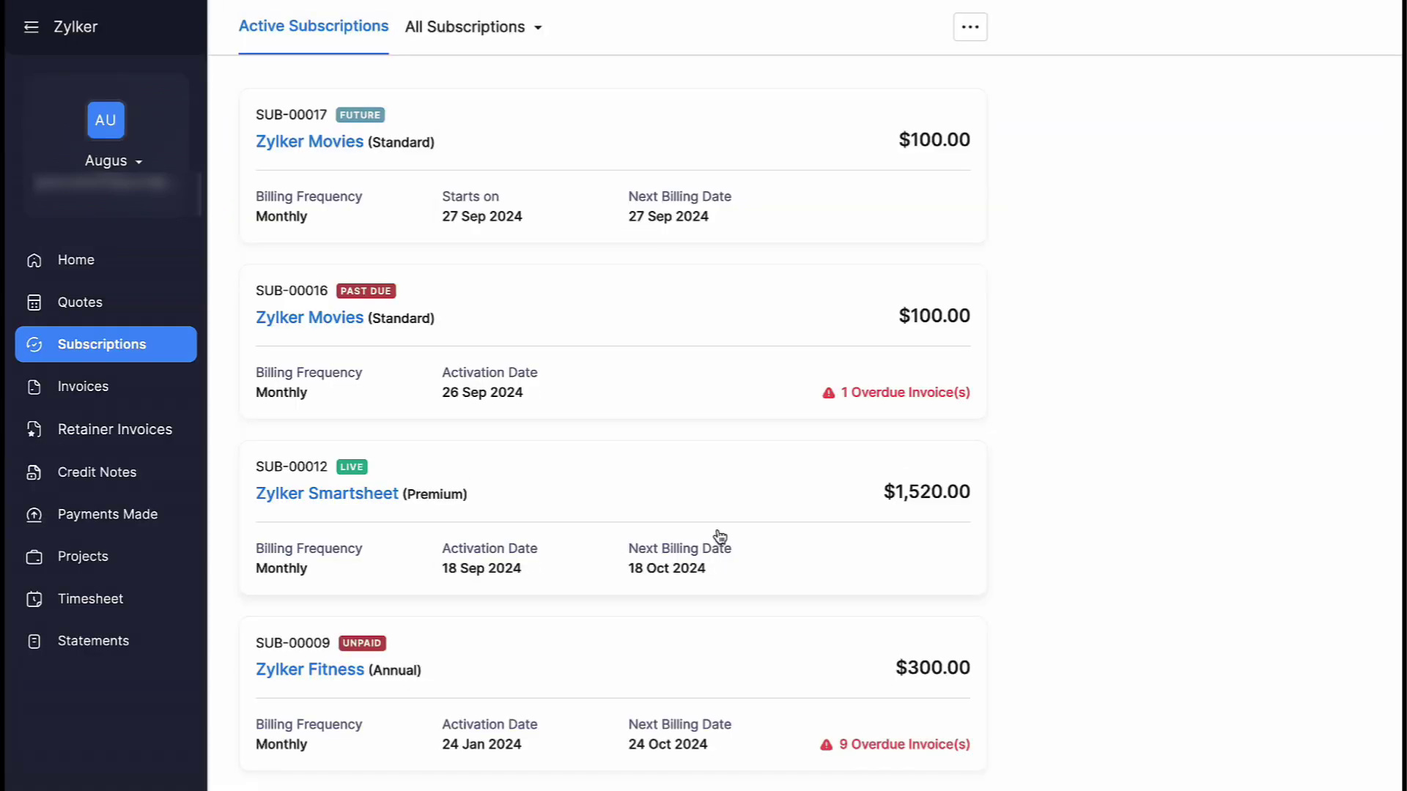
Edit the live Zylker Smartsheet (Premium) subscription, reselecting the Premium plan with a quantity of 6.
click(717, 537)
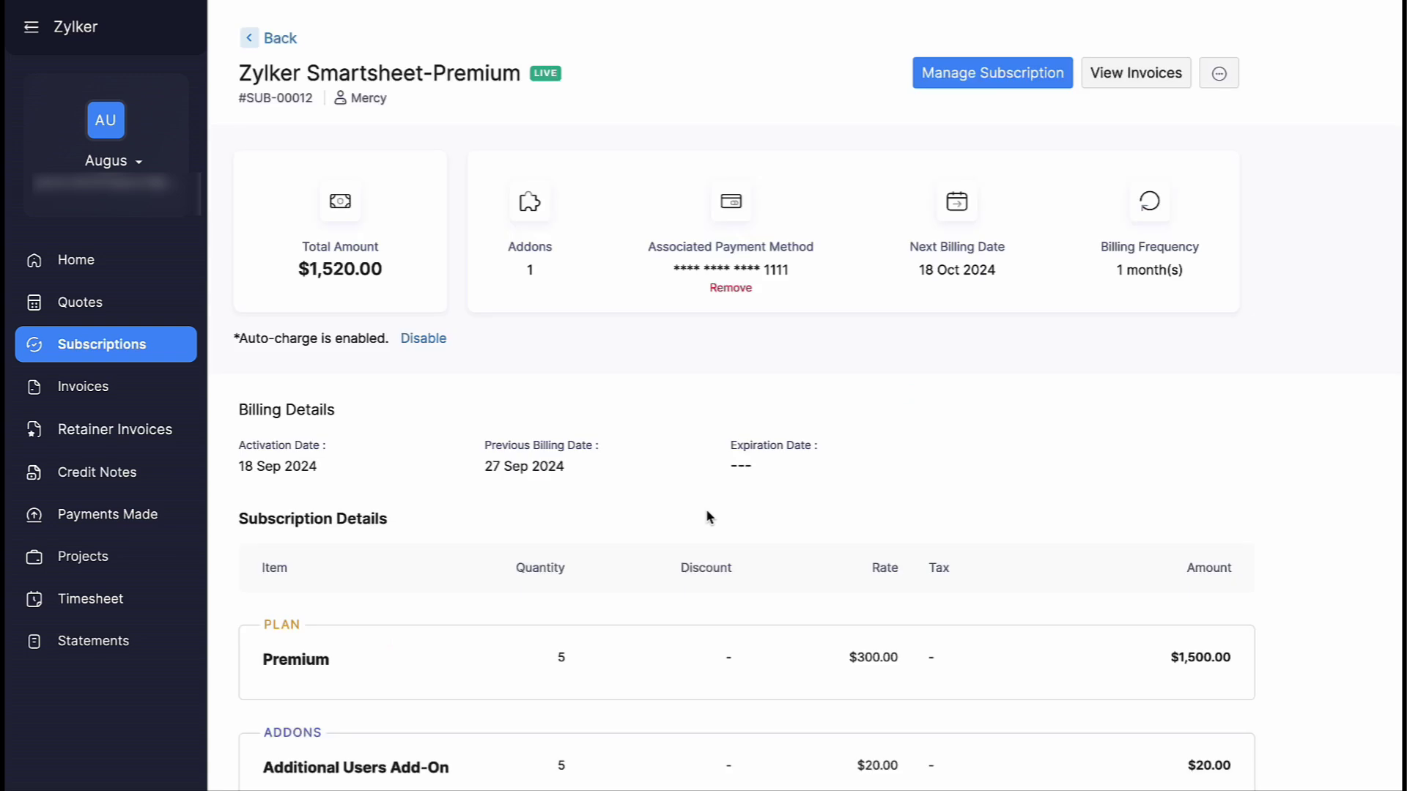
click(1008, 83)
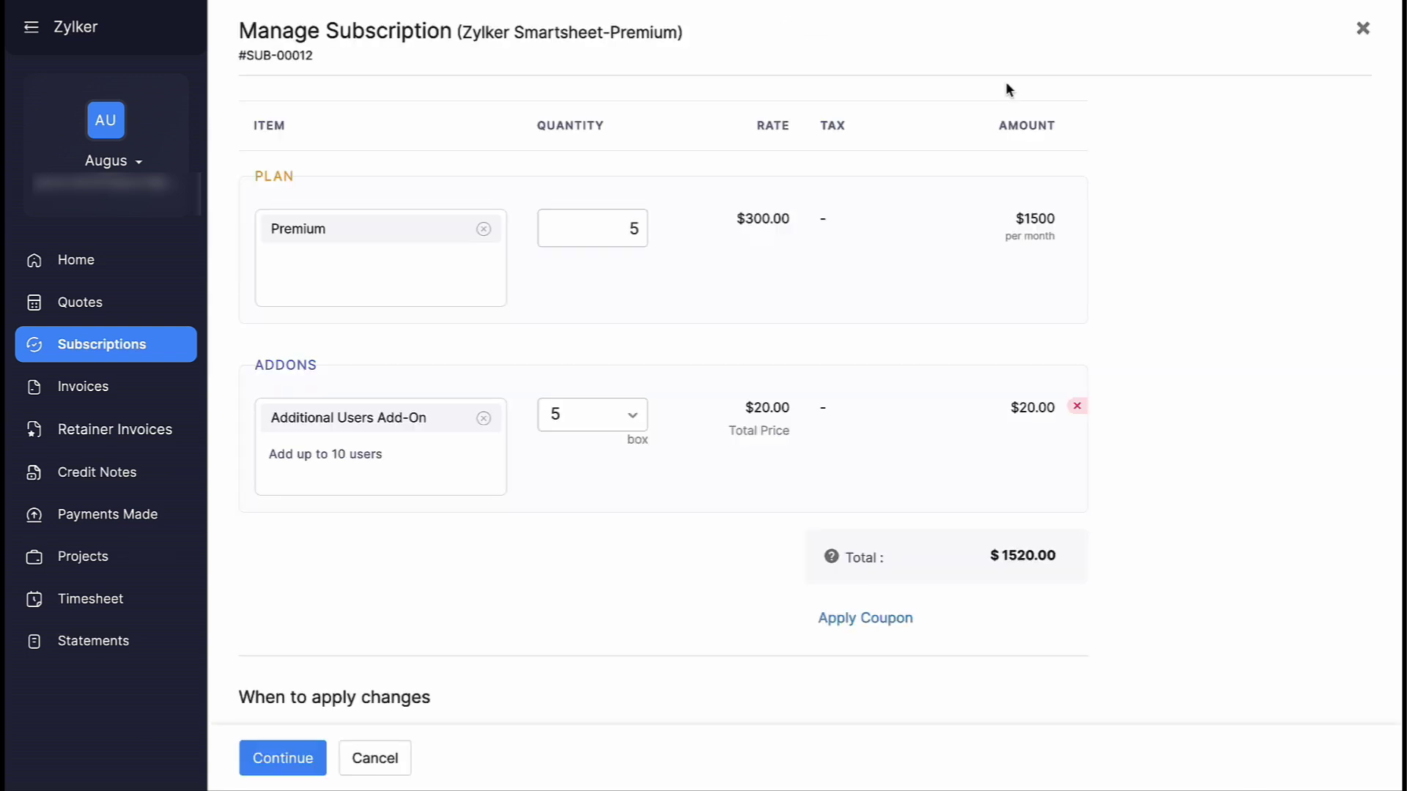
click(483, 229)
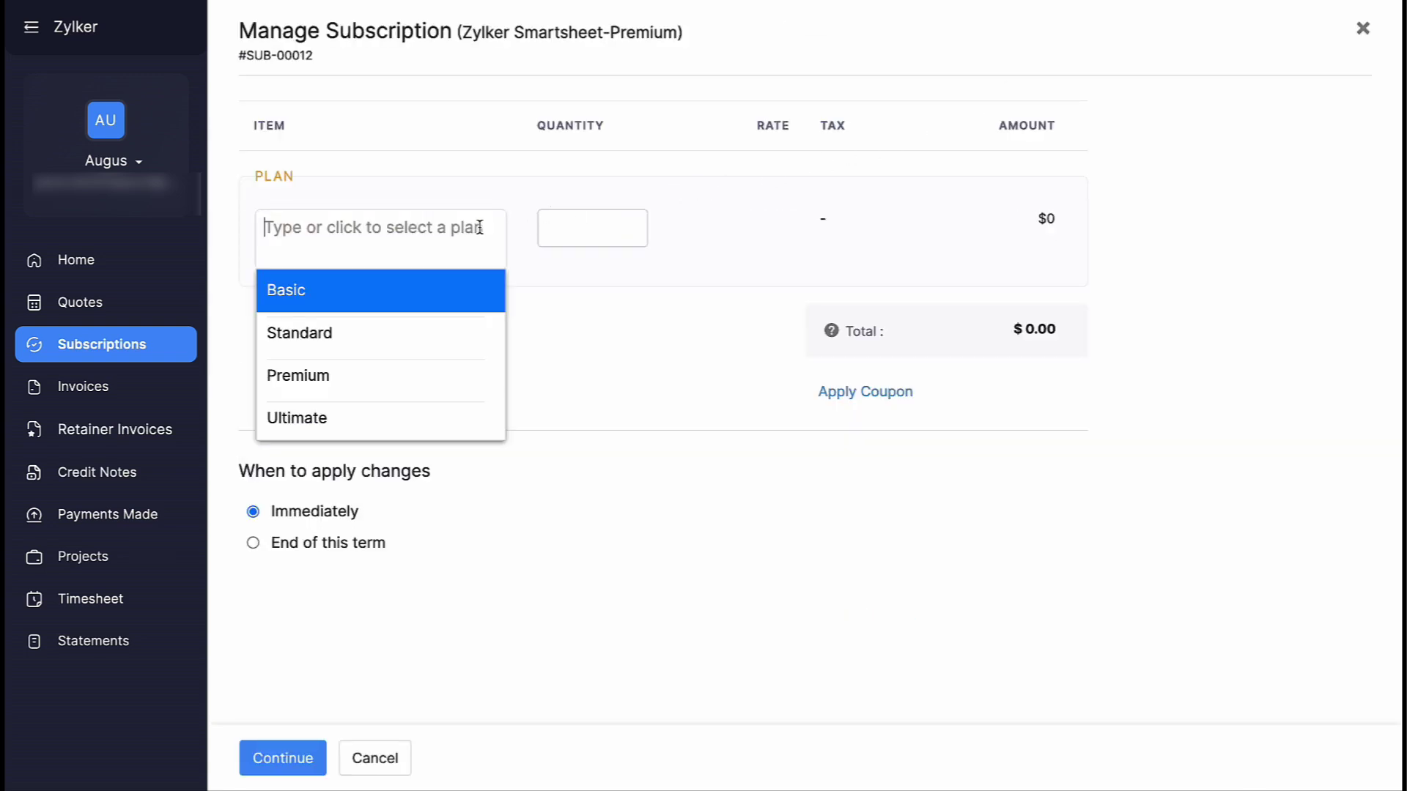
click(376, 376)
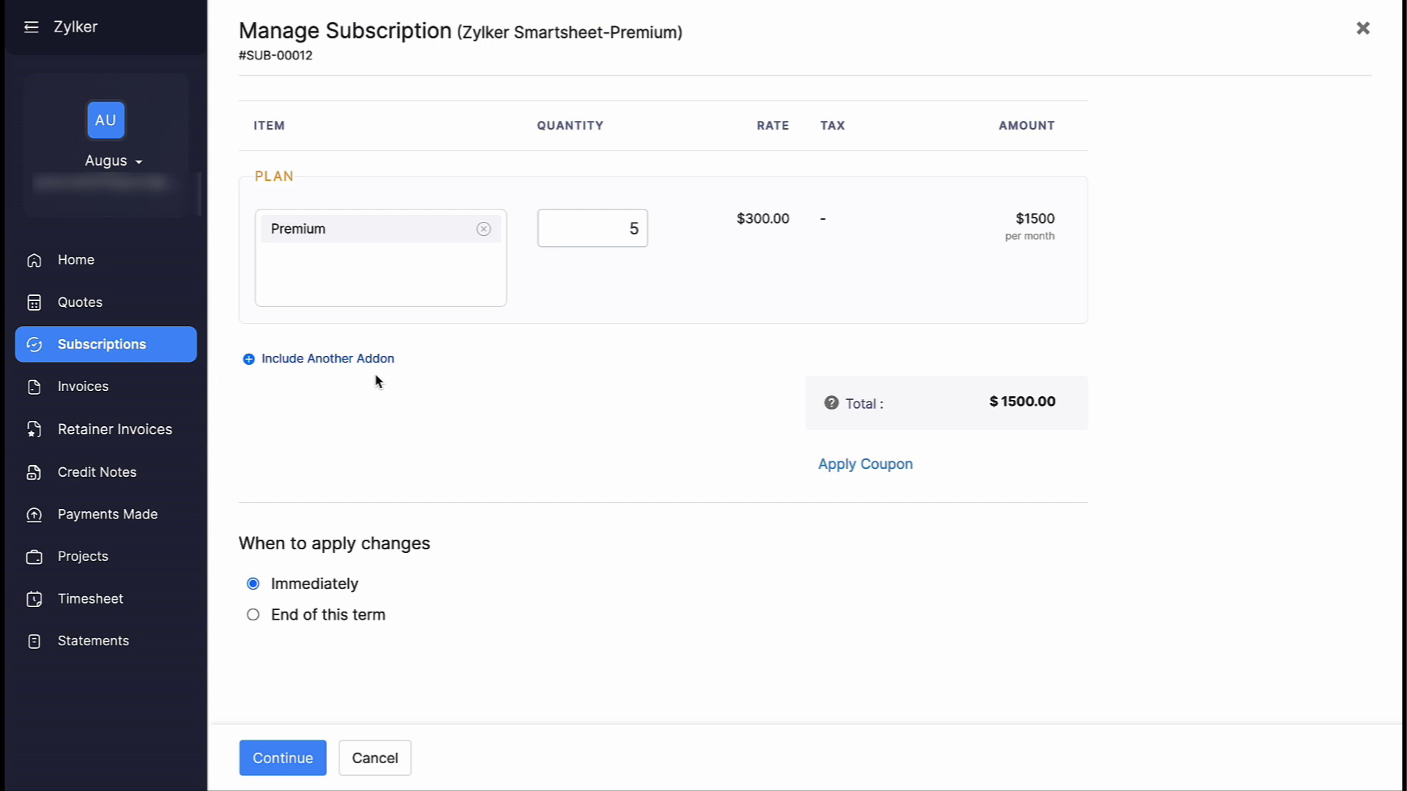
drag(627, 230, 648, 226)
text(6)
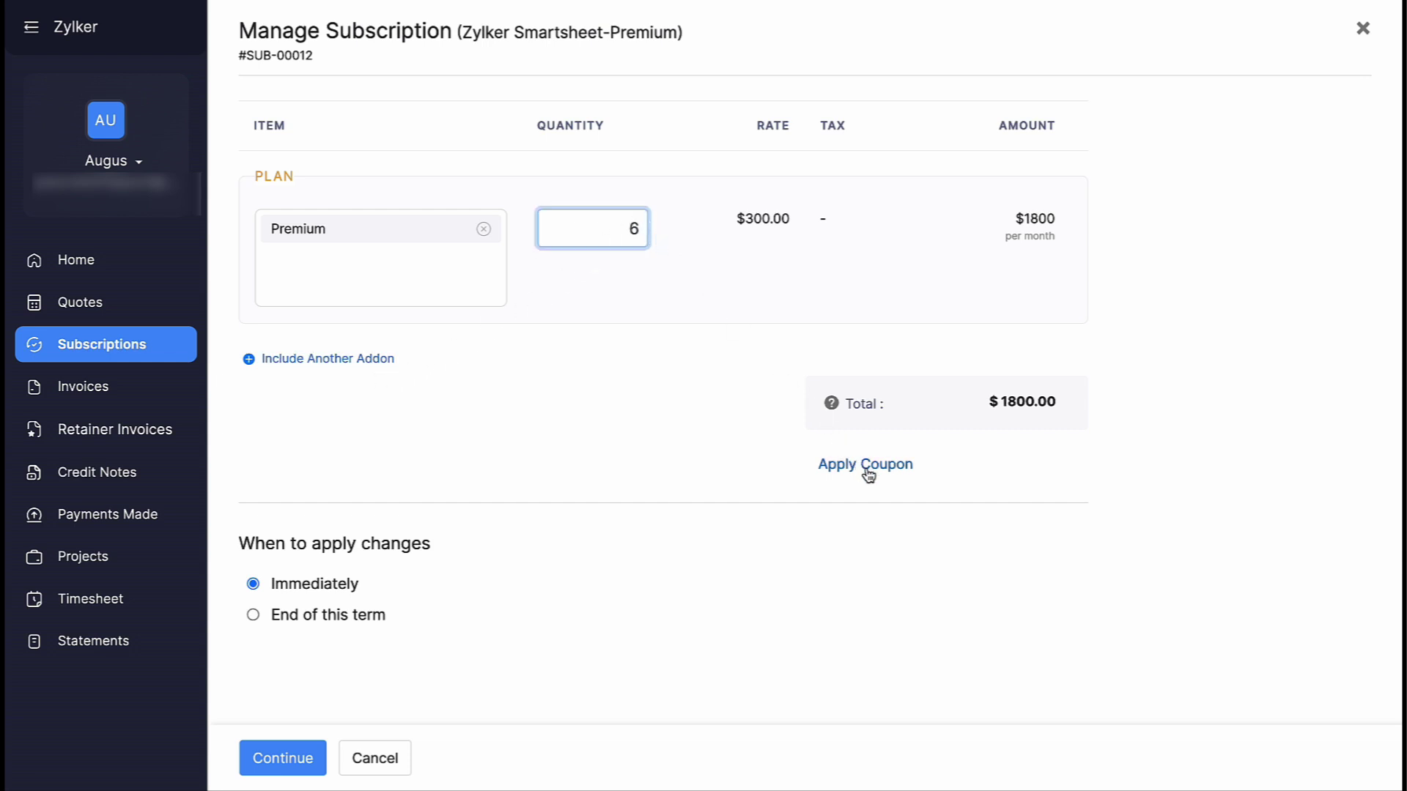
Include the Additional Users Add-On in the Zylker Smartsheet subscription with a quantity of 5 boxes.
click(376, 367)
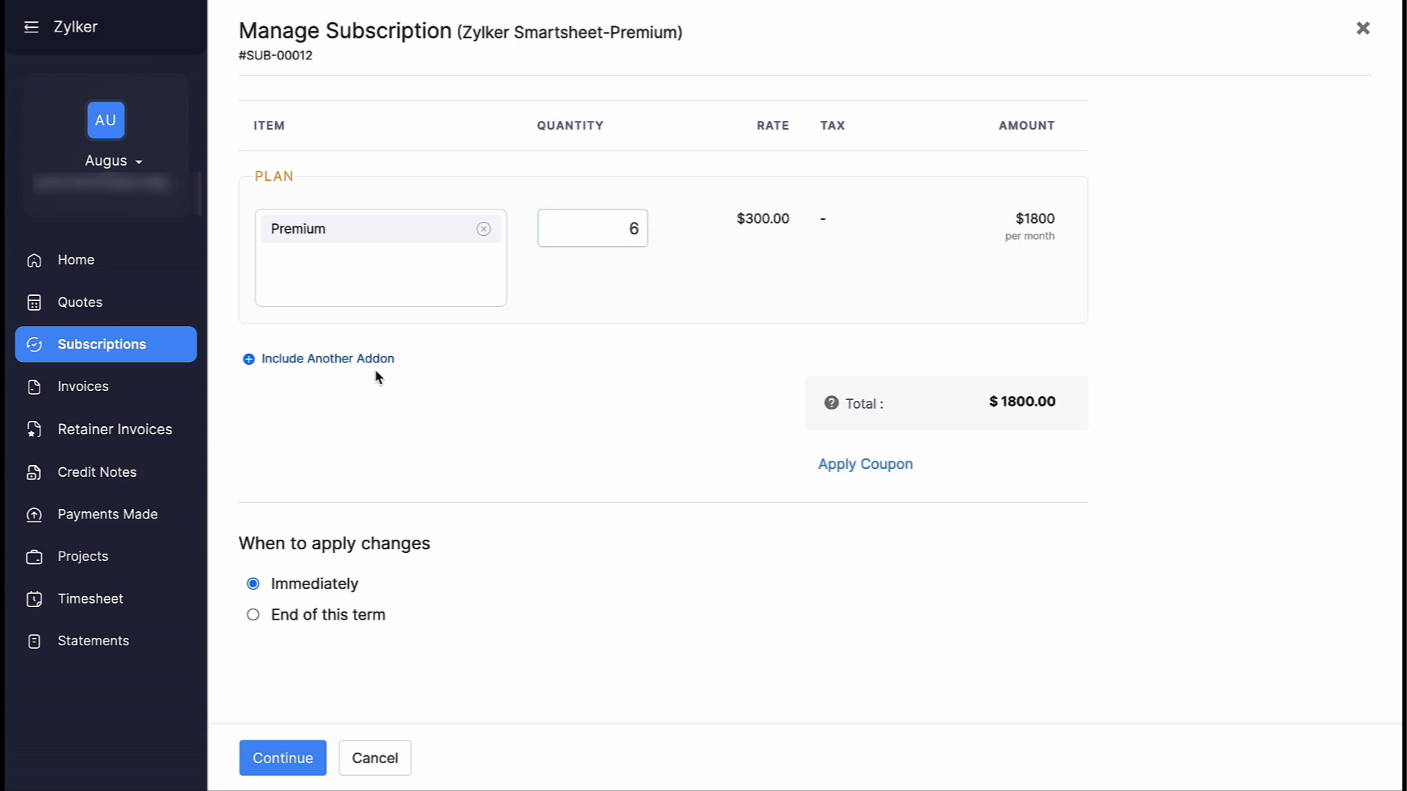
click(377, 423)
click(376, 485)
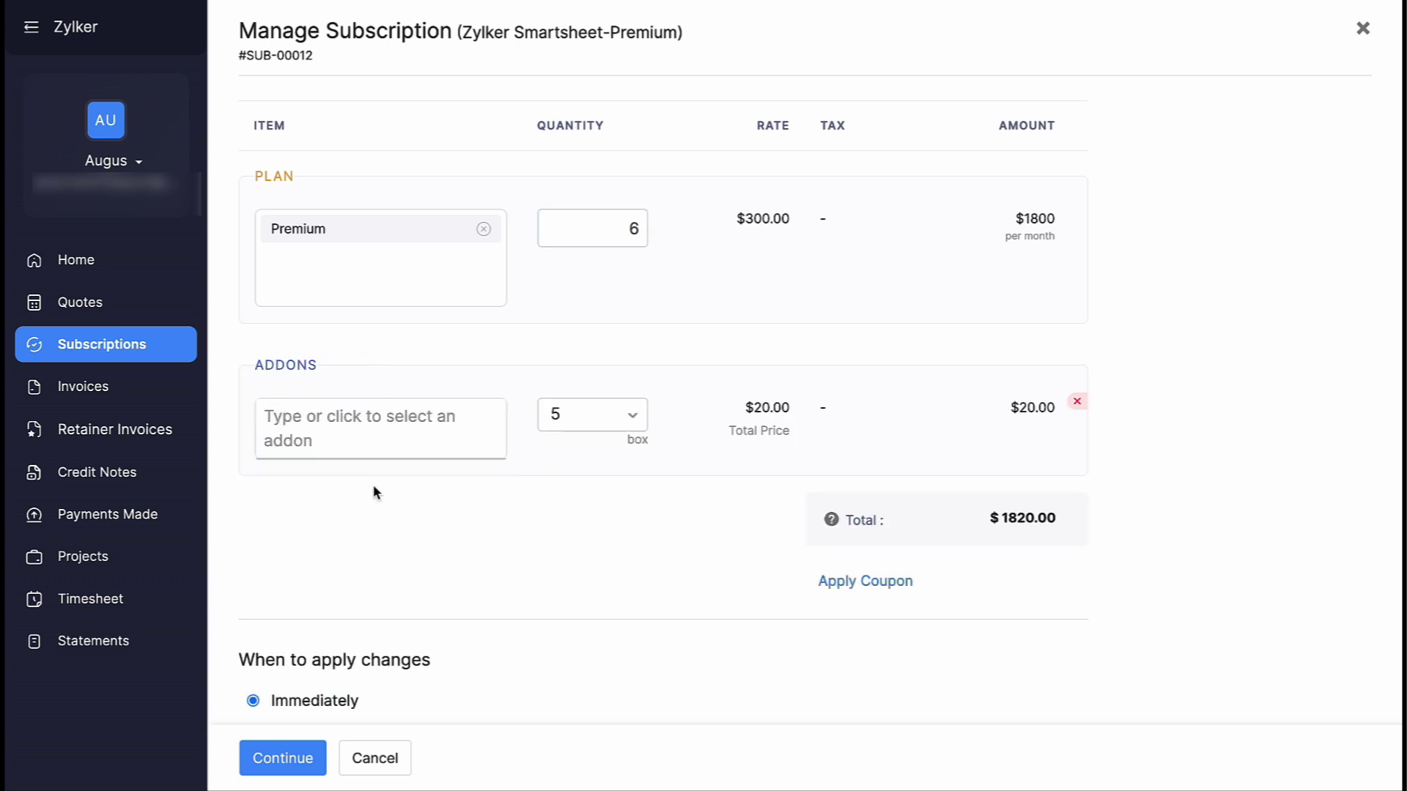
Review the breakdown of immediate and recurring charges for the Zylker Smartsheet changes and update the subscription.
click(310, 762)
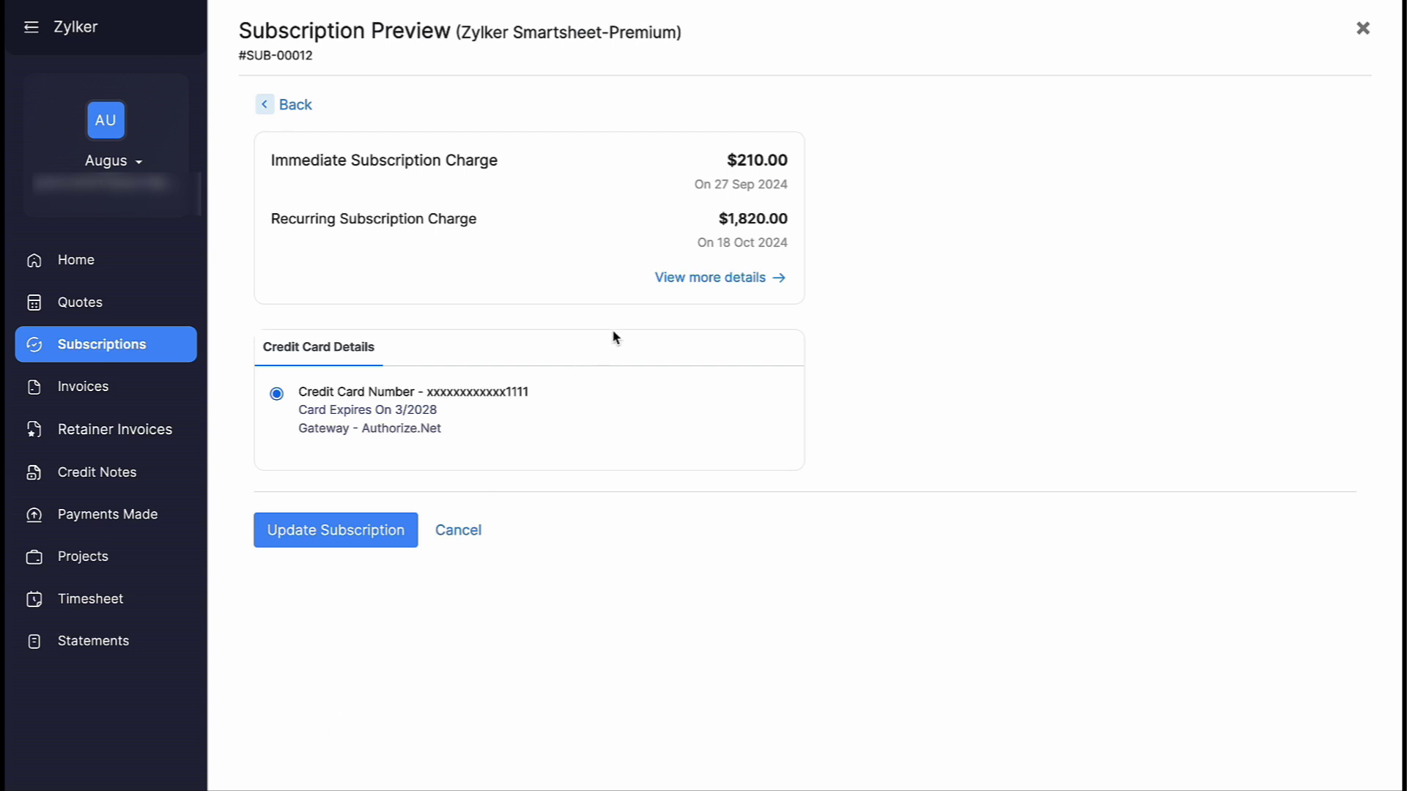
click(702, 281)
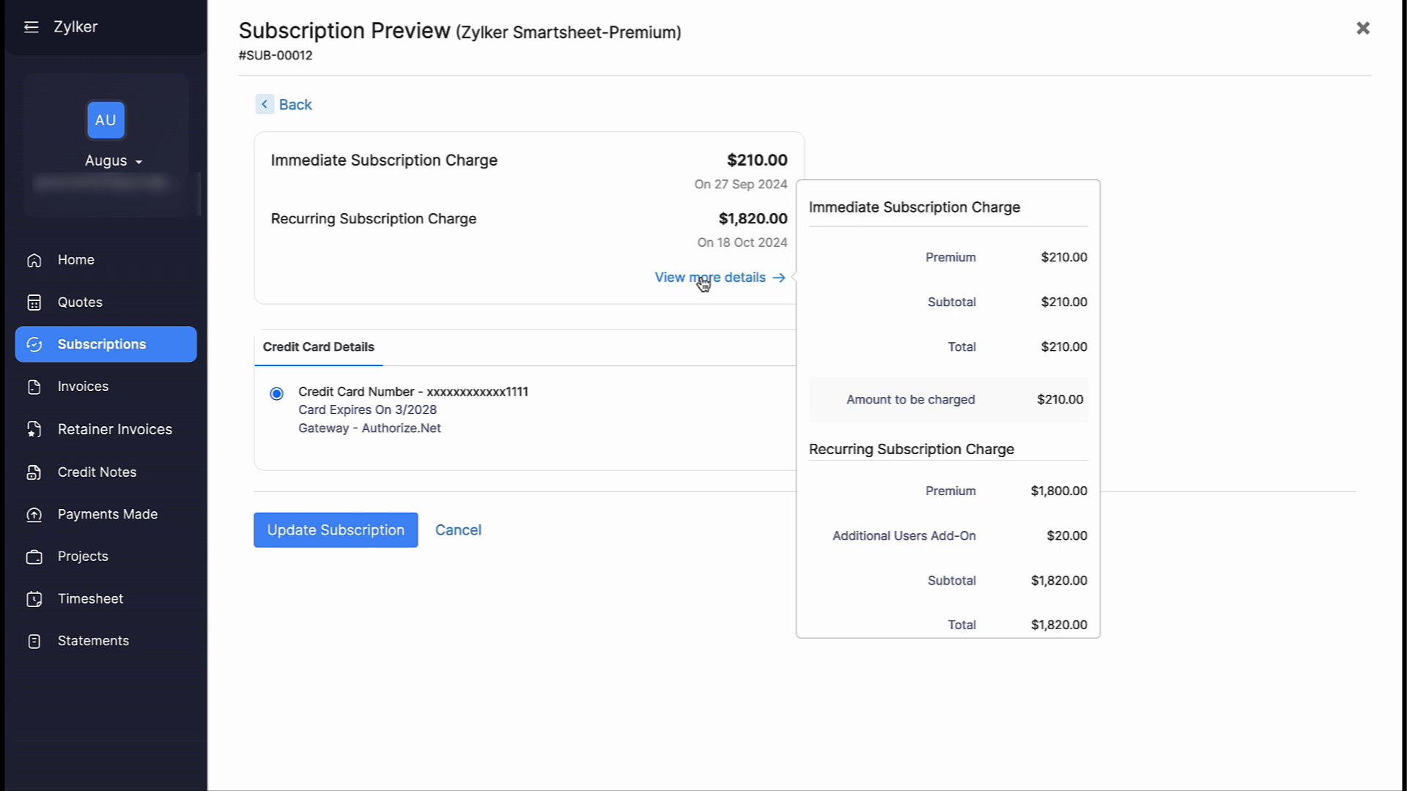
click(704, 281)
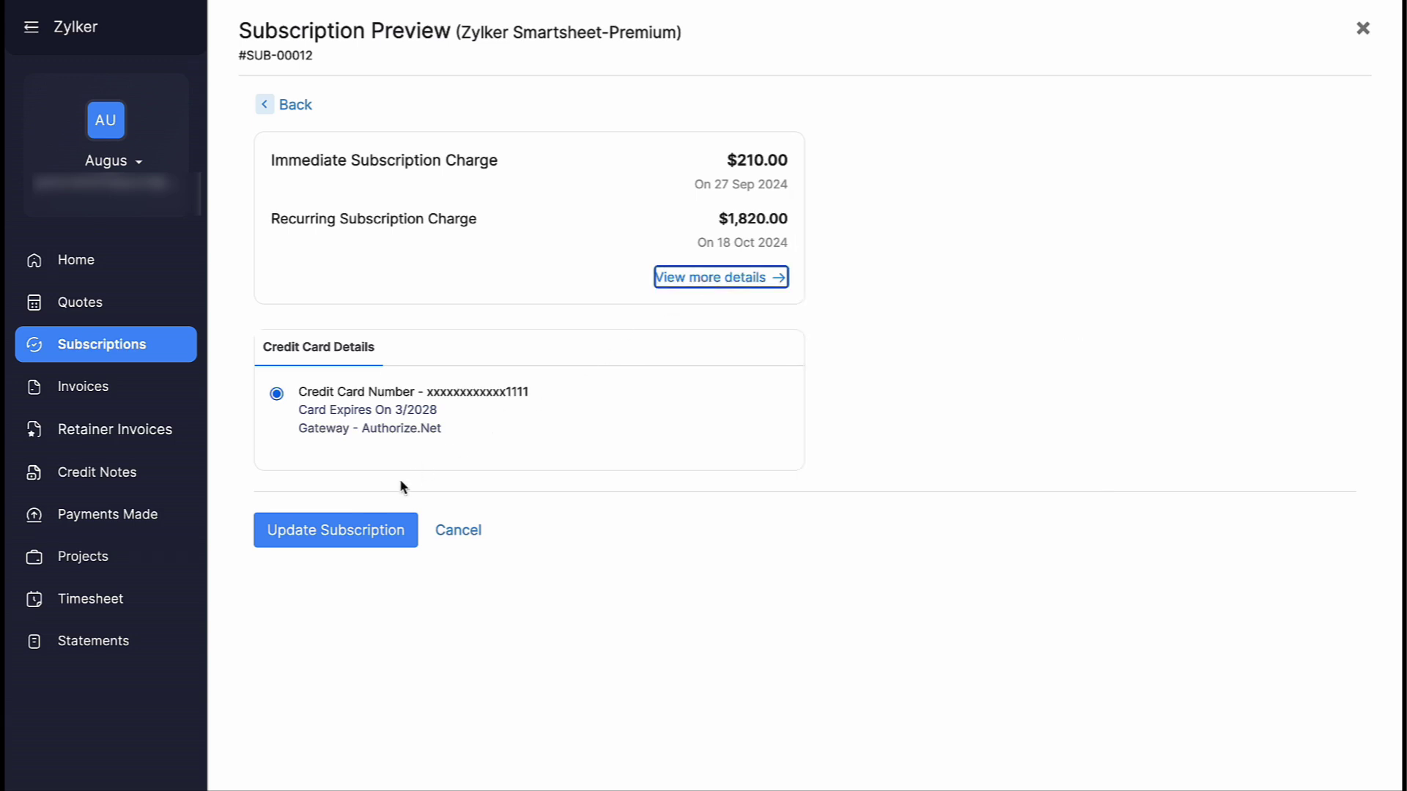
click(384, 534)
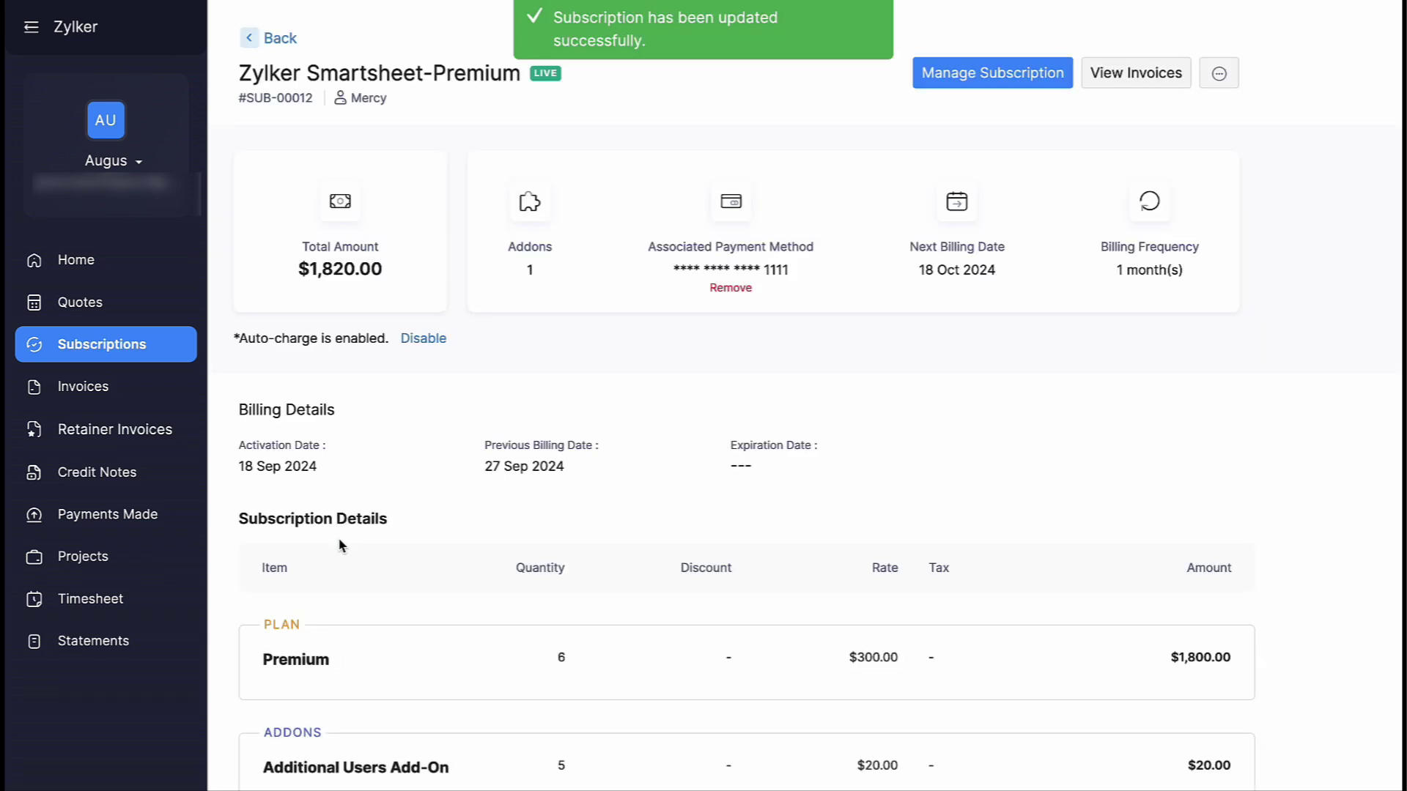
Open the invoice dated 27 Sep 2024 for the subscription update and examine its details.
click(145, 394)
click(323, 196)
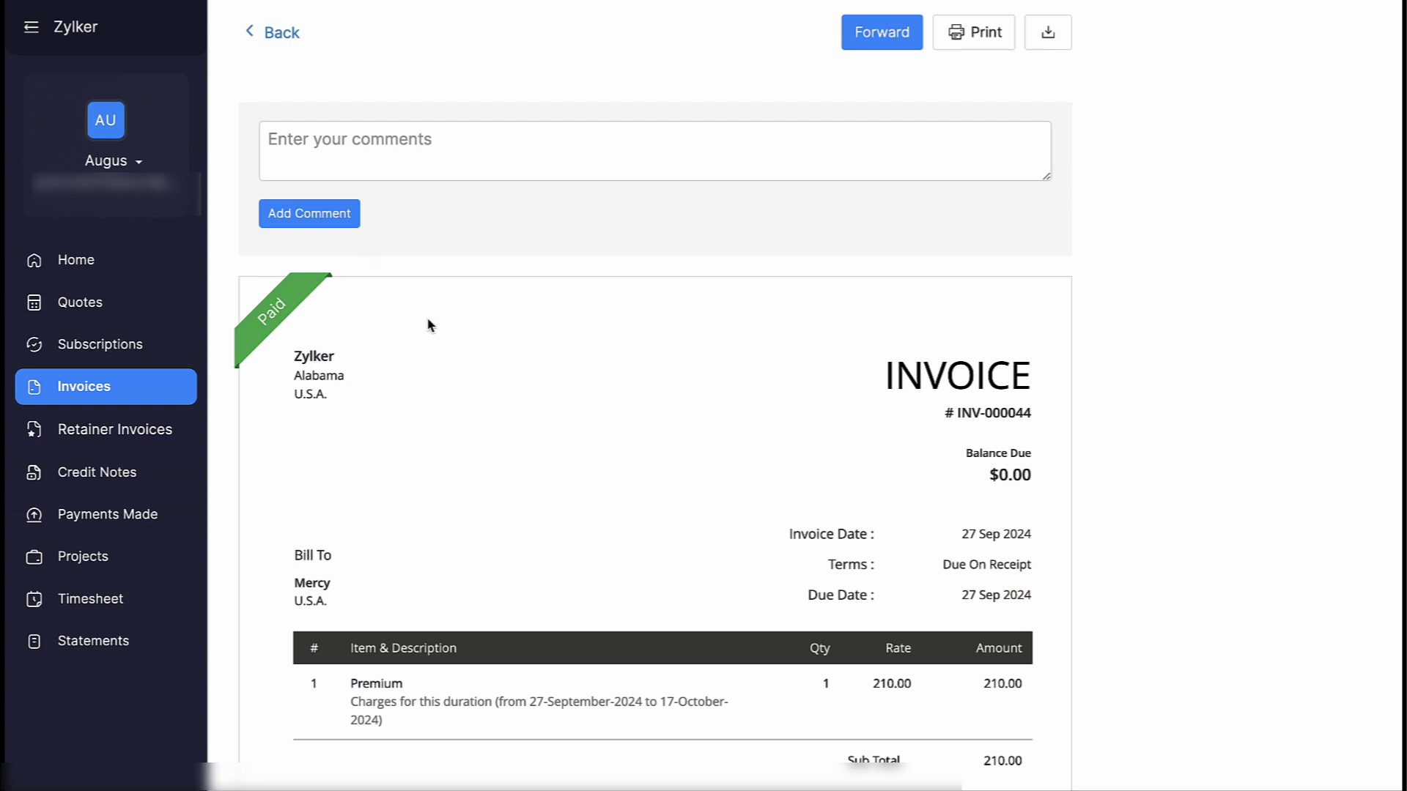
scroll(536, 445, down, 5)
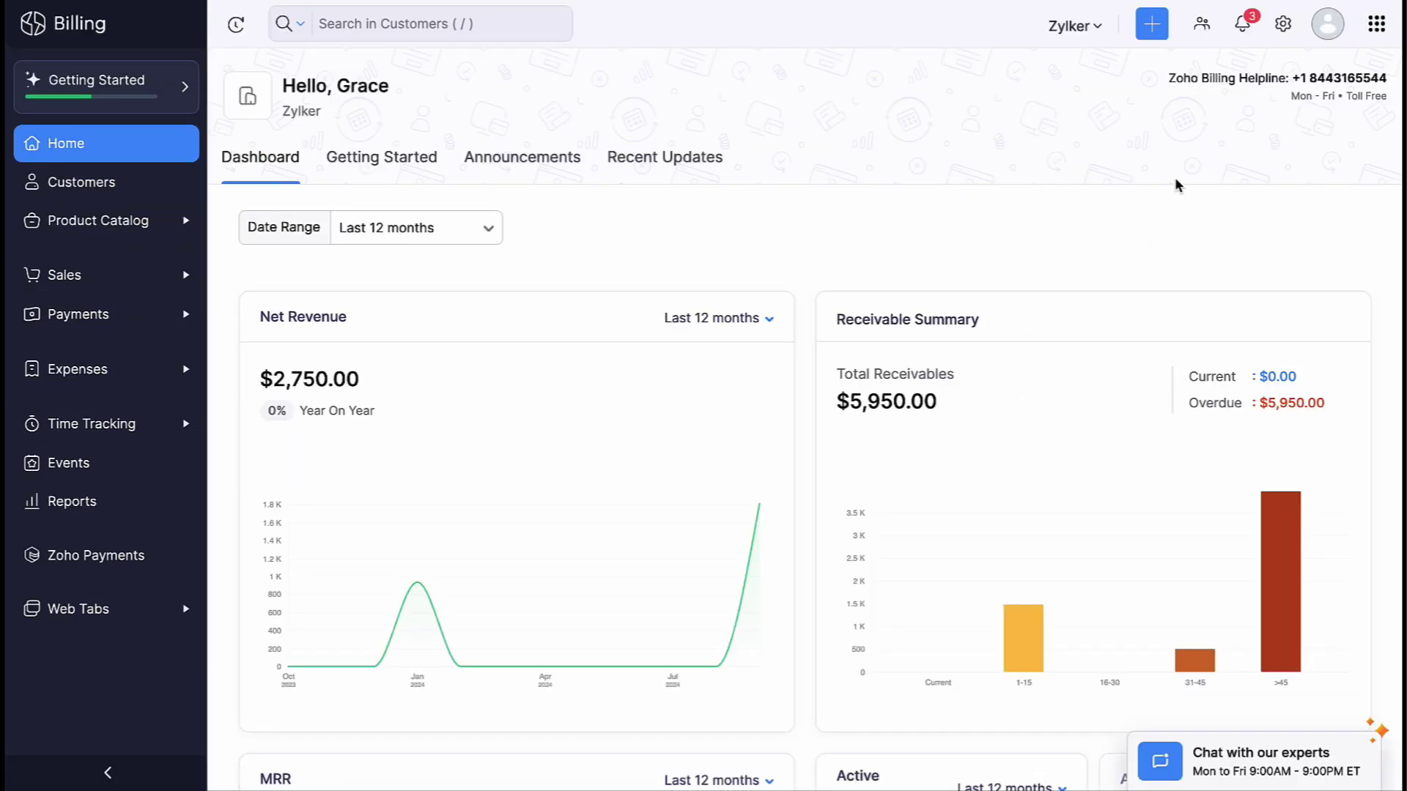
Switch to the Zoho Billing organization and check the notifications about the customer's portal activity.
click(1250, 26)
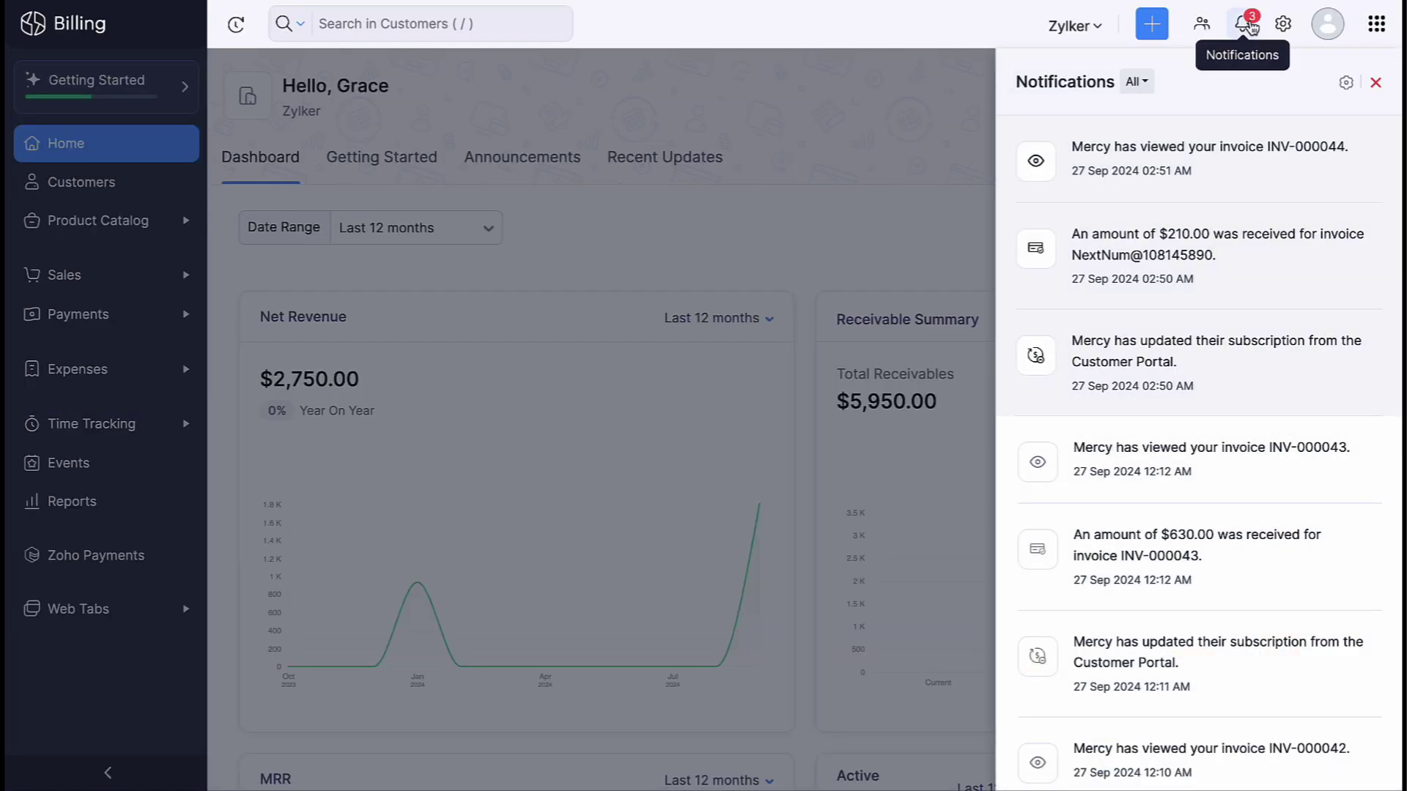
click(1239, 178)
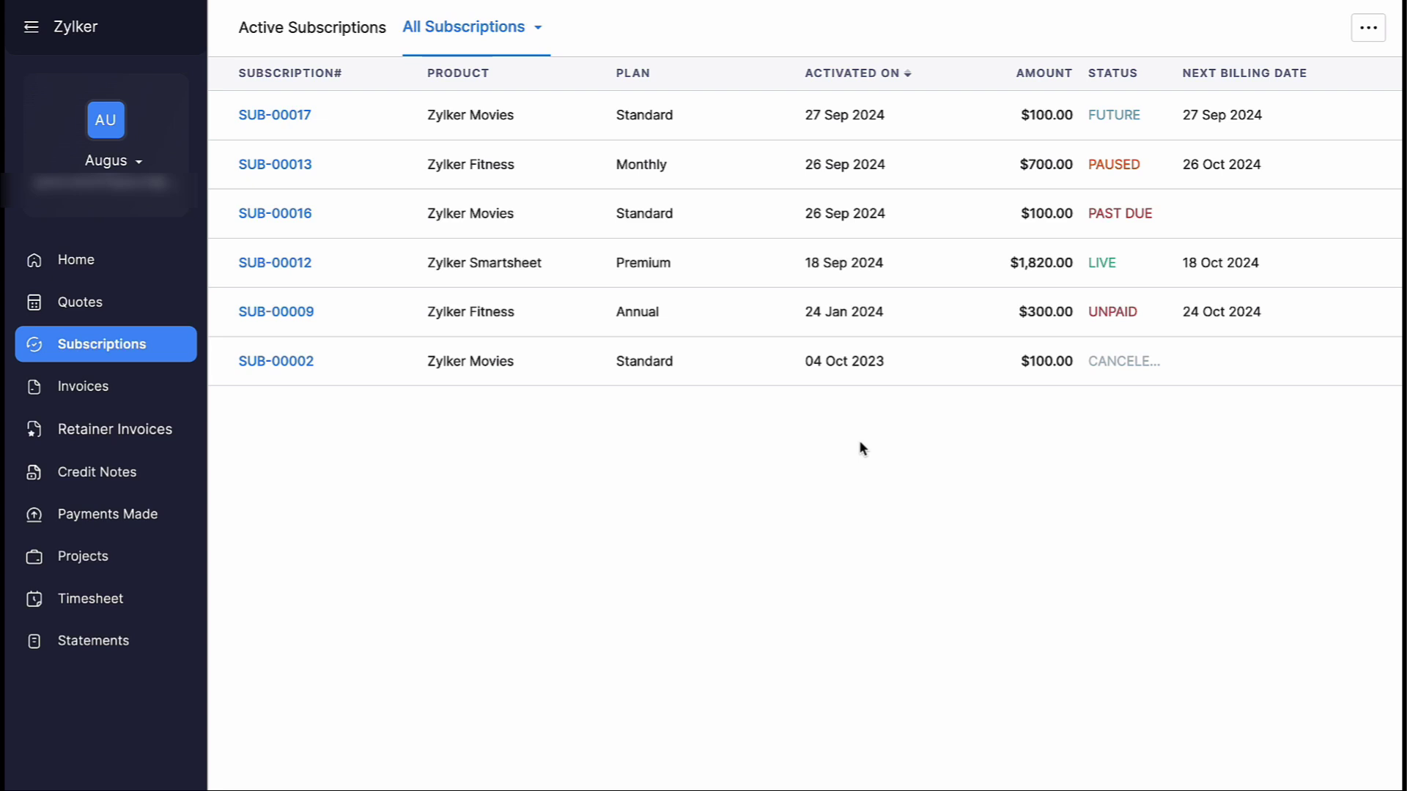
Open the cancelled Zylker Movies (Standard) subscription from the customer's list of all subscriptions.
click(940, 364)
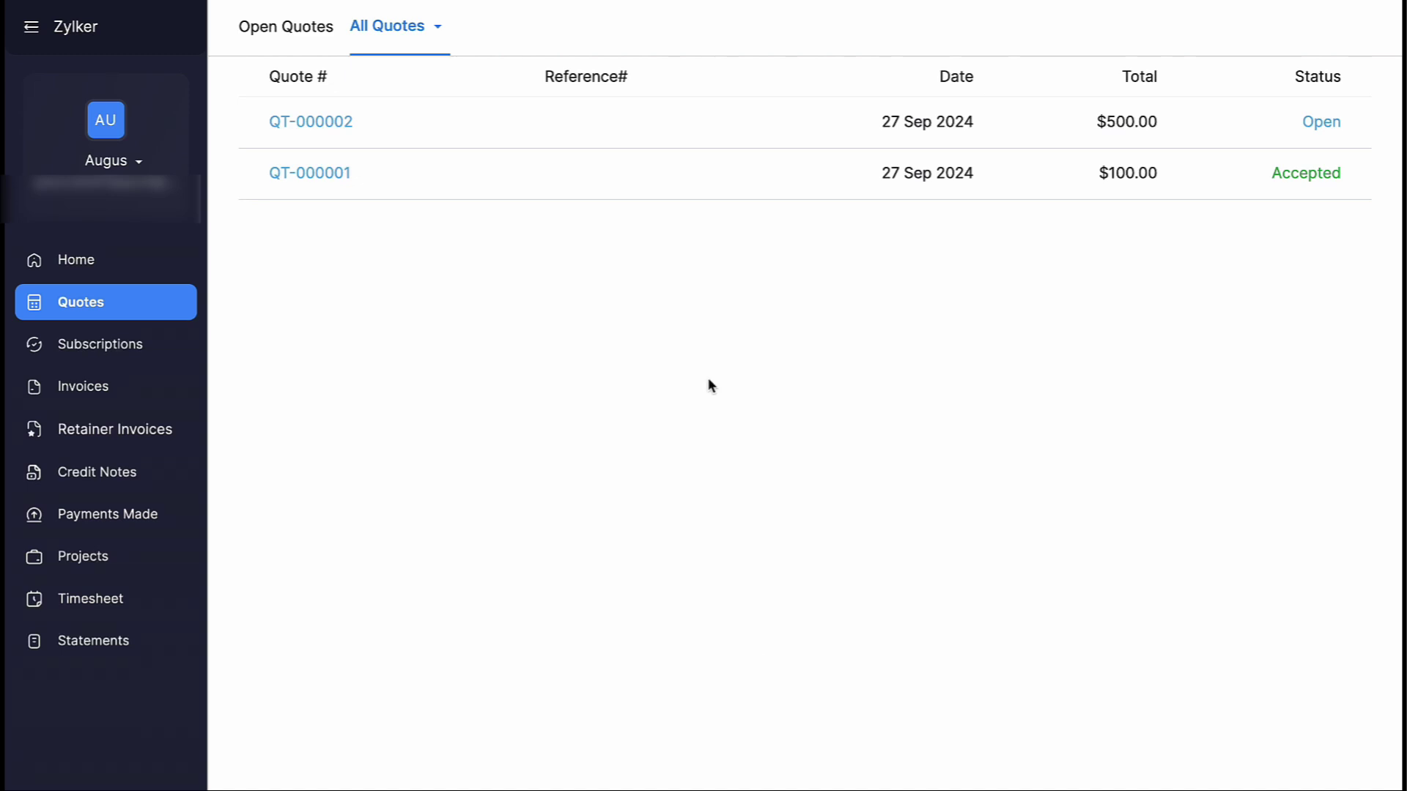
Open the customer's open iPad quote for $500.00, check its further actions, and accept the quote.
click(869, 124)
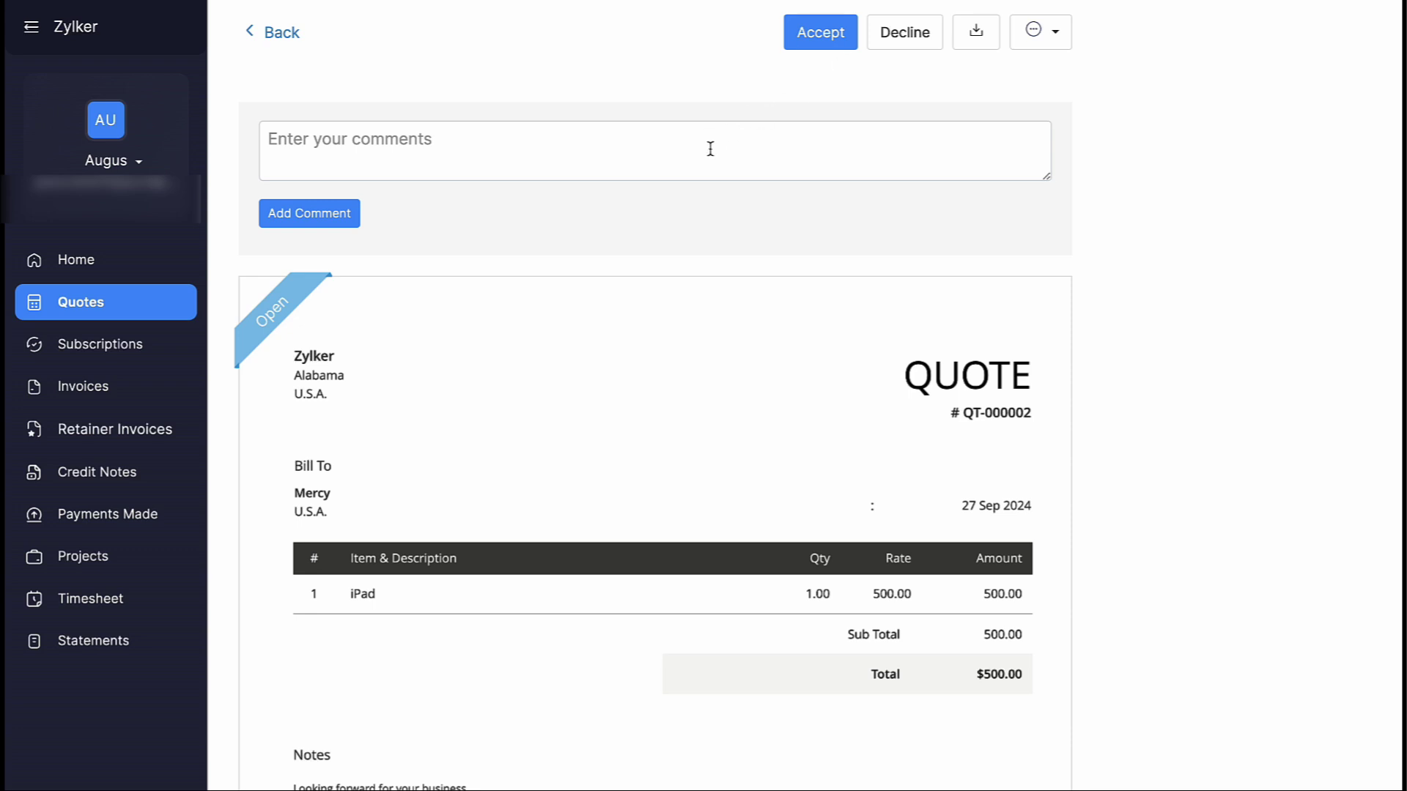
click(1037, 43)
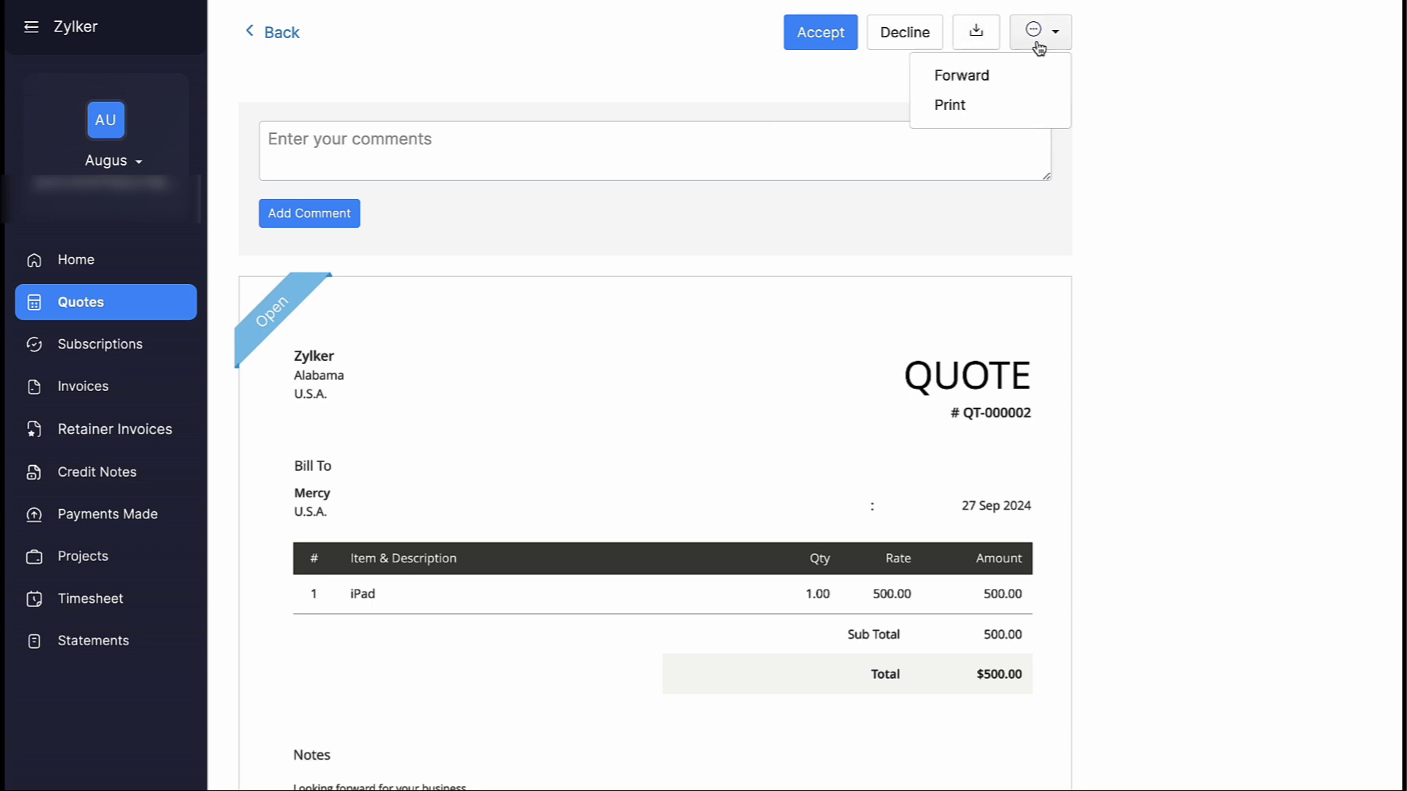
click(866, 90)
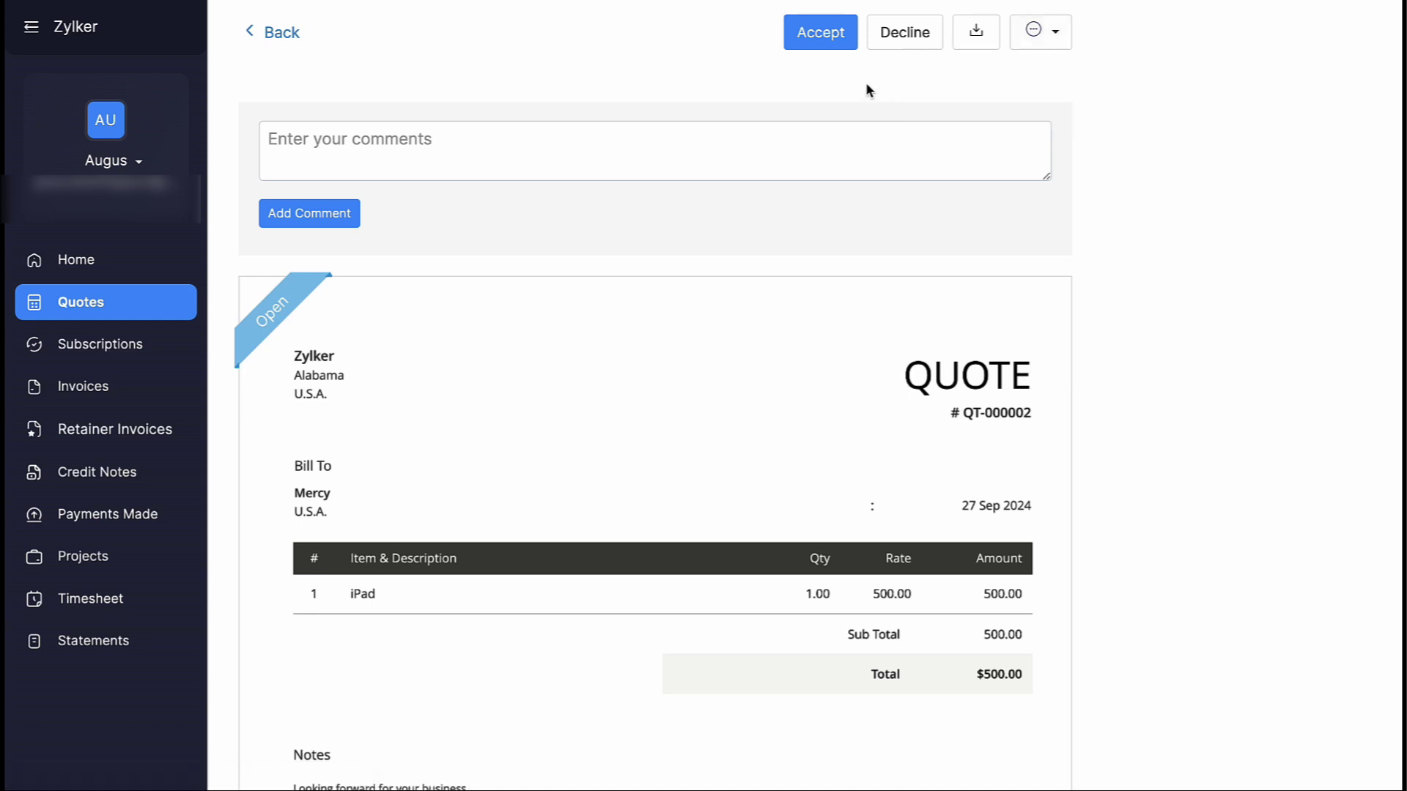
click(829, 33)
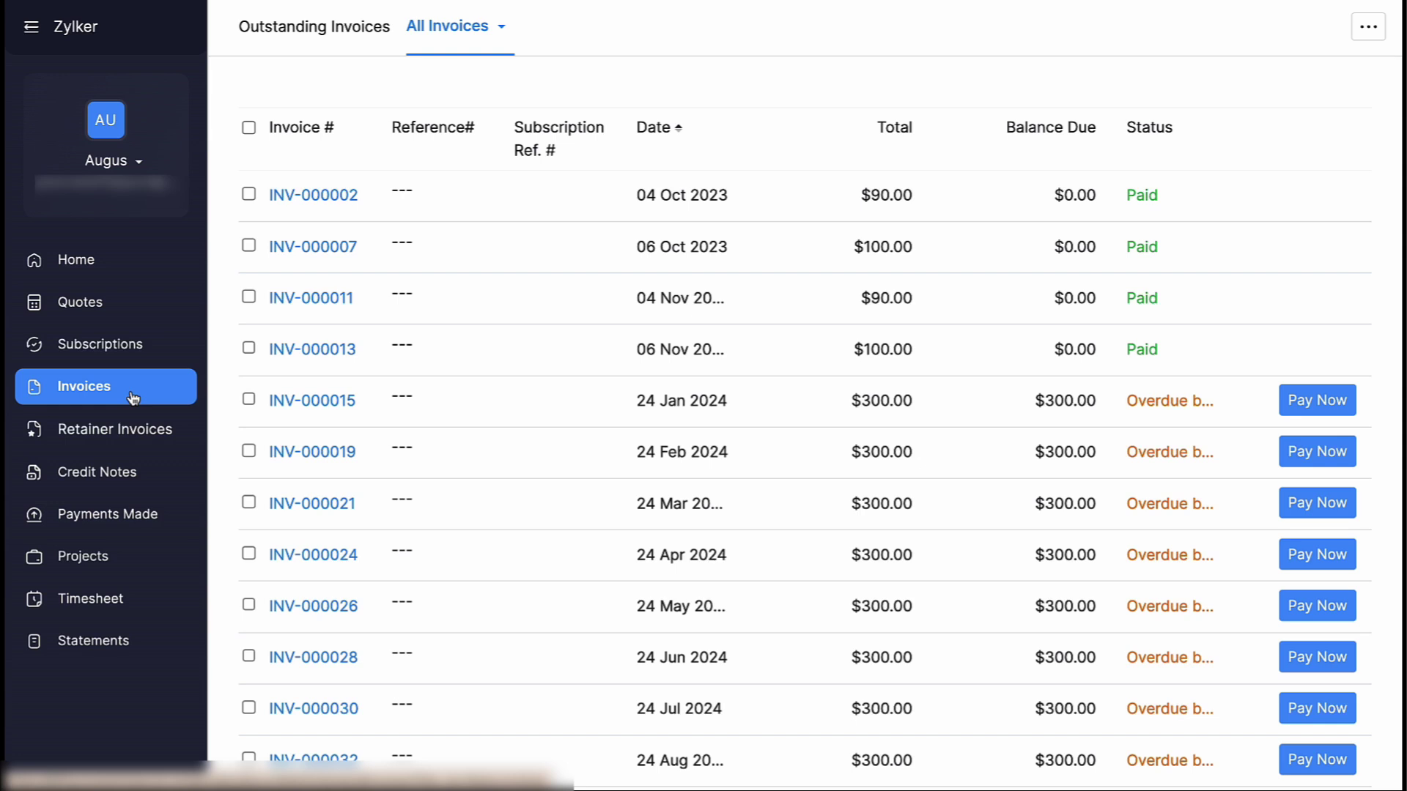
Open the overdue invoice dated 24 Feb 2024 and check which further actions it offers.
click(311, 451)
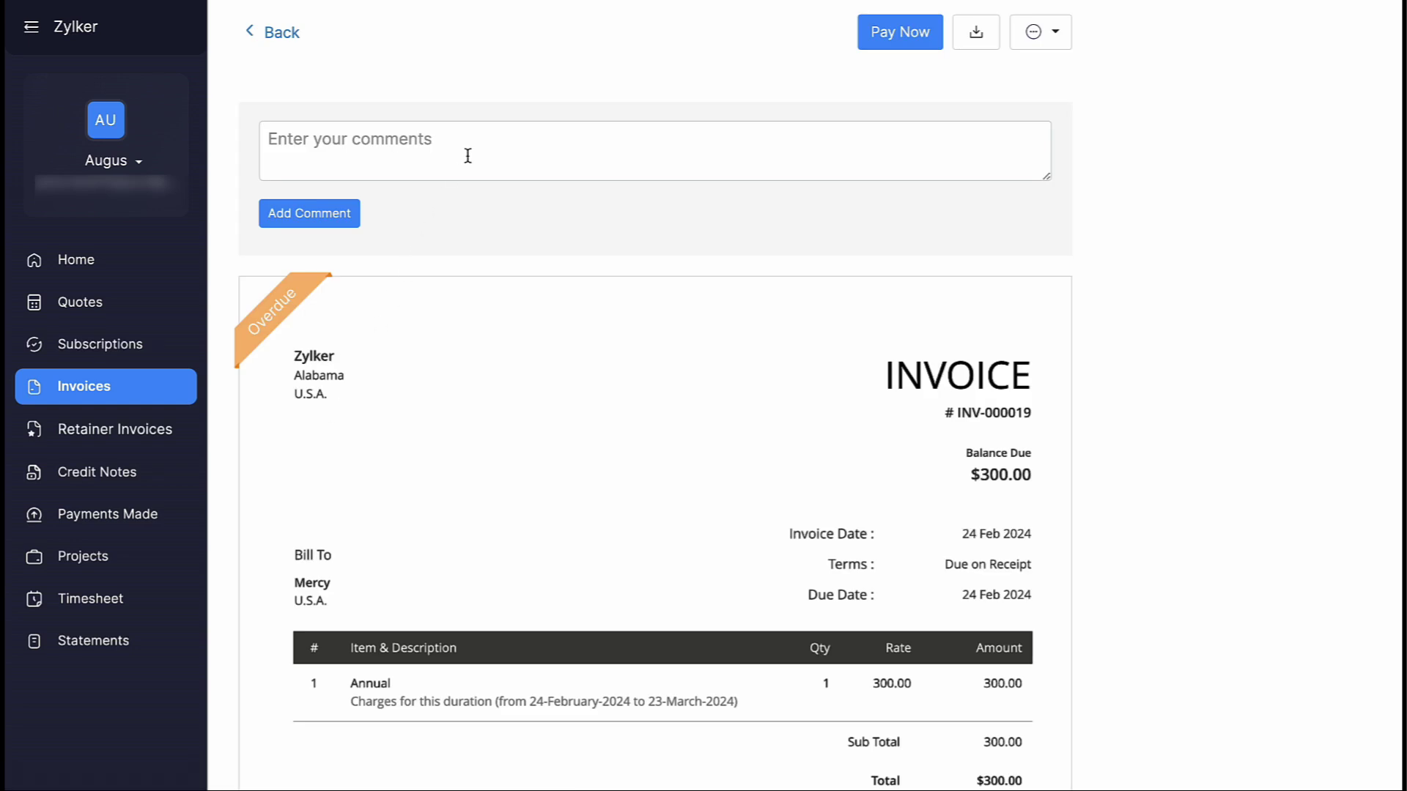
click(1036, 45)
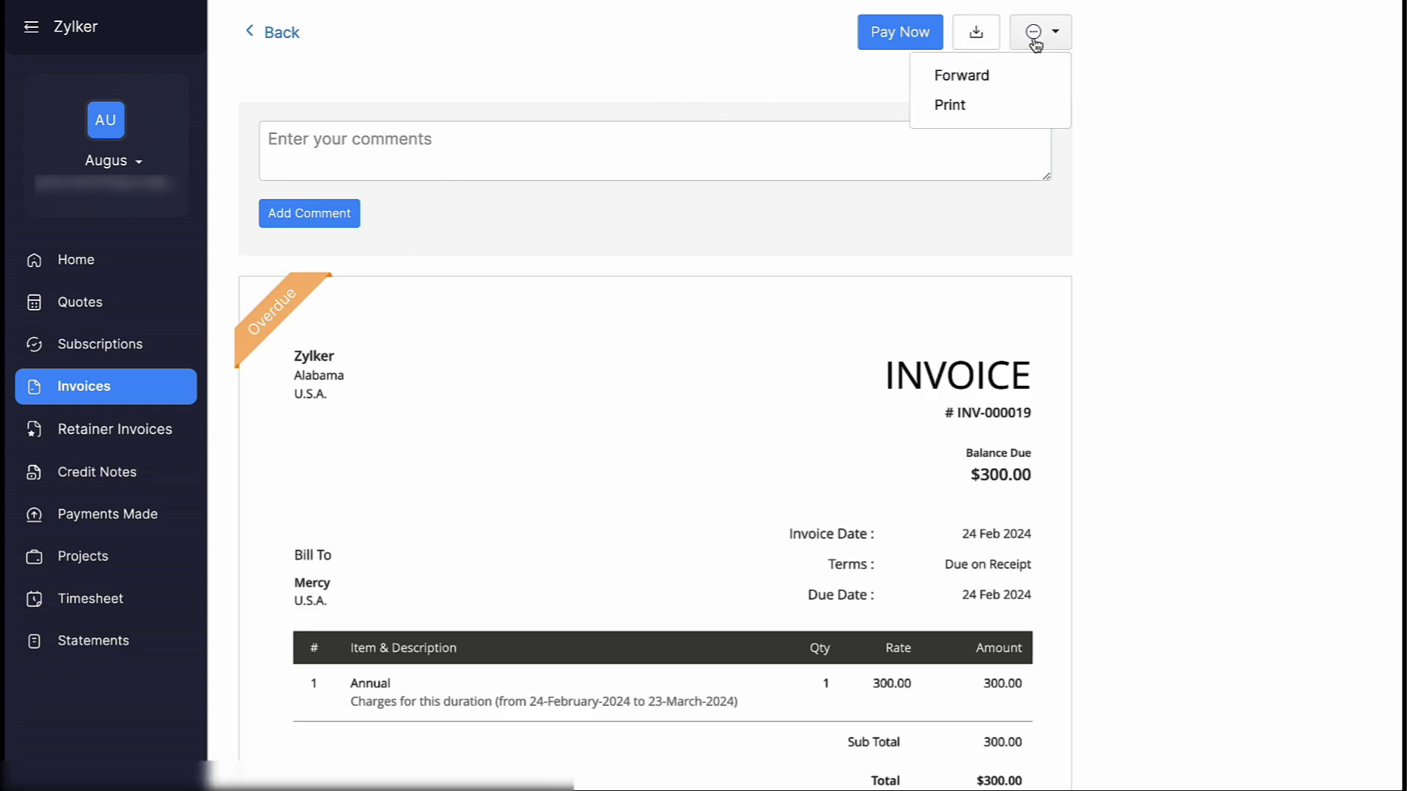
click(1084, 169)
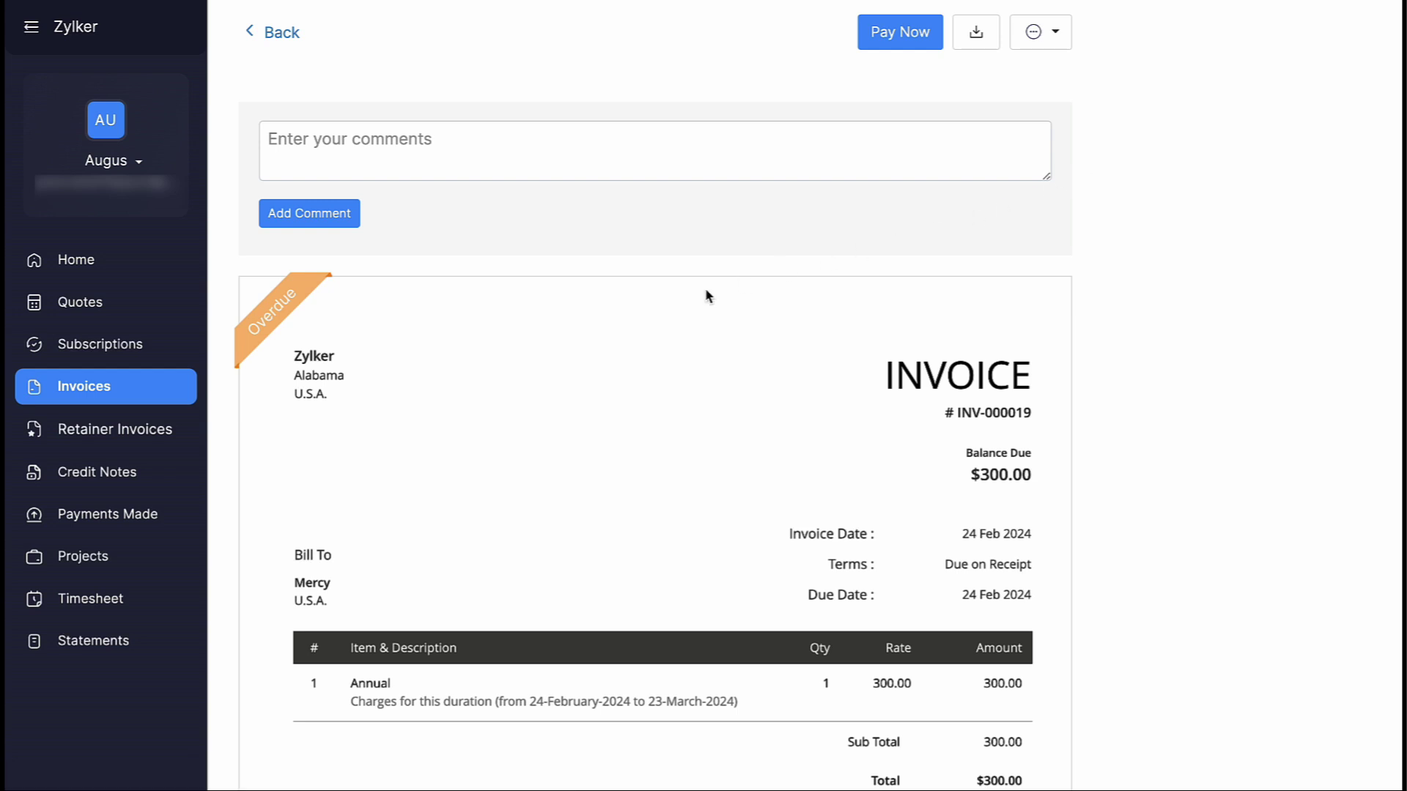
View the customer's credit notes and the payments made in the portal.
click(167, 476)
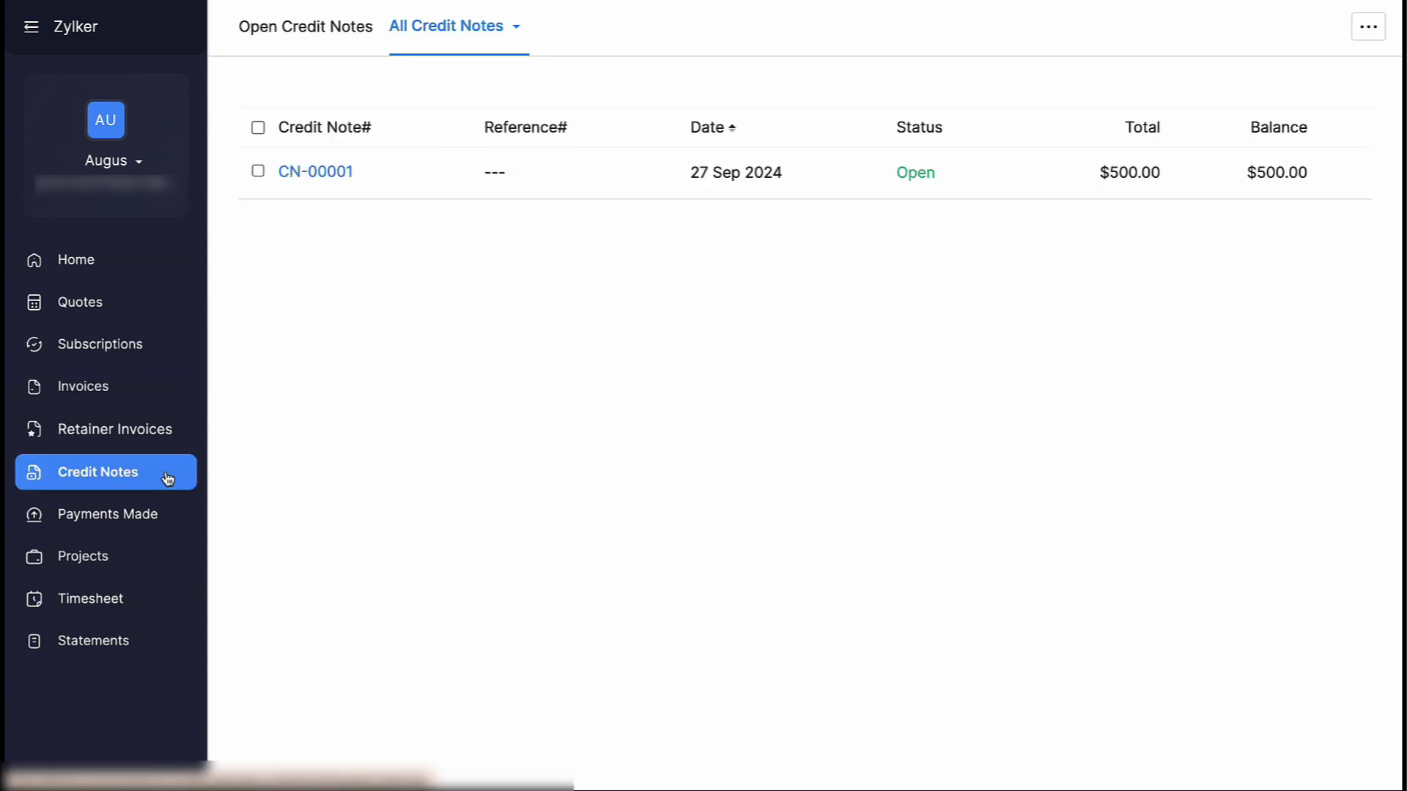
click(174, 519)
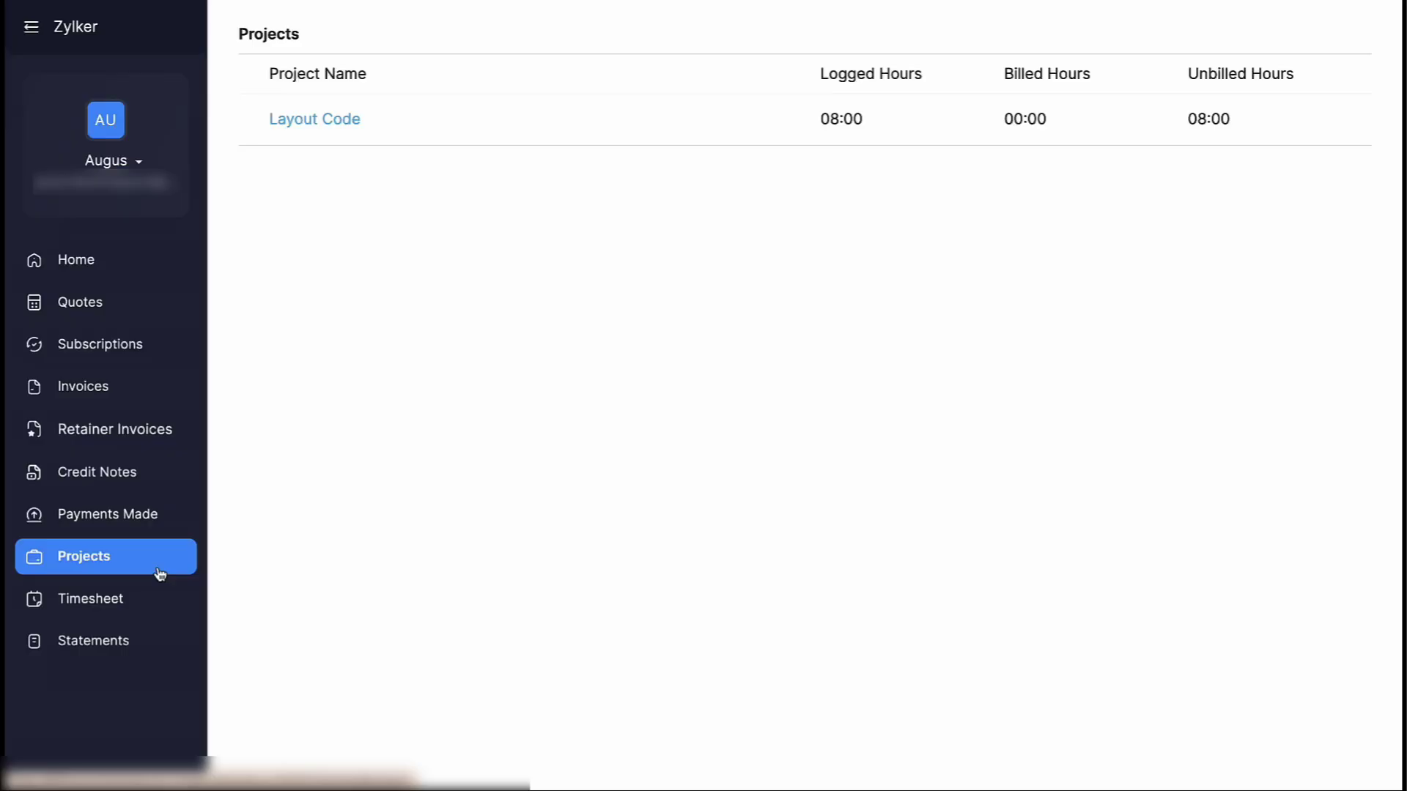
Open the Layout Code project and examine its time entries and comments.
click(538, 134)
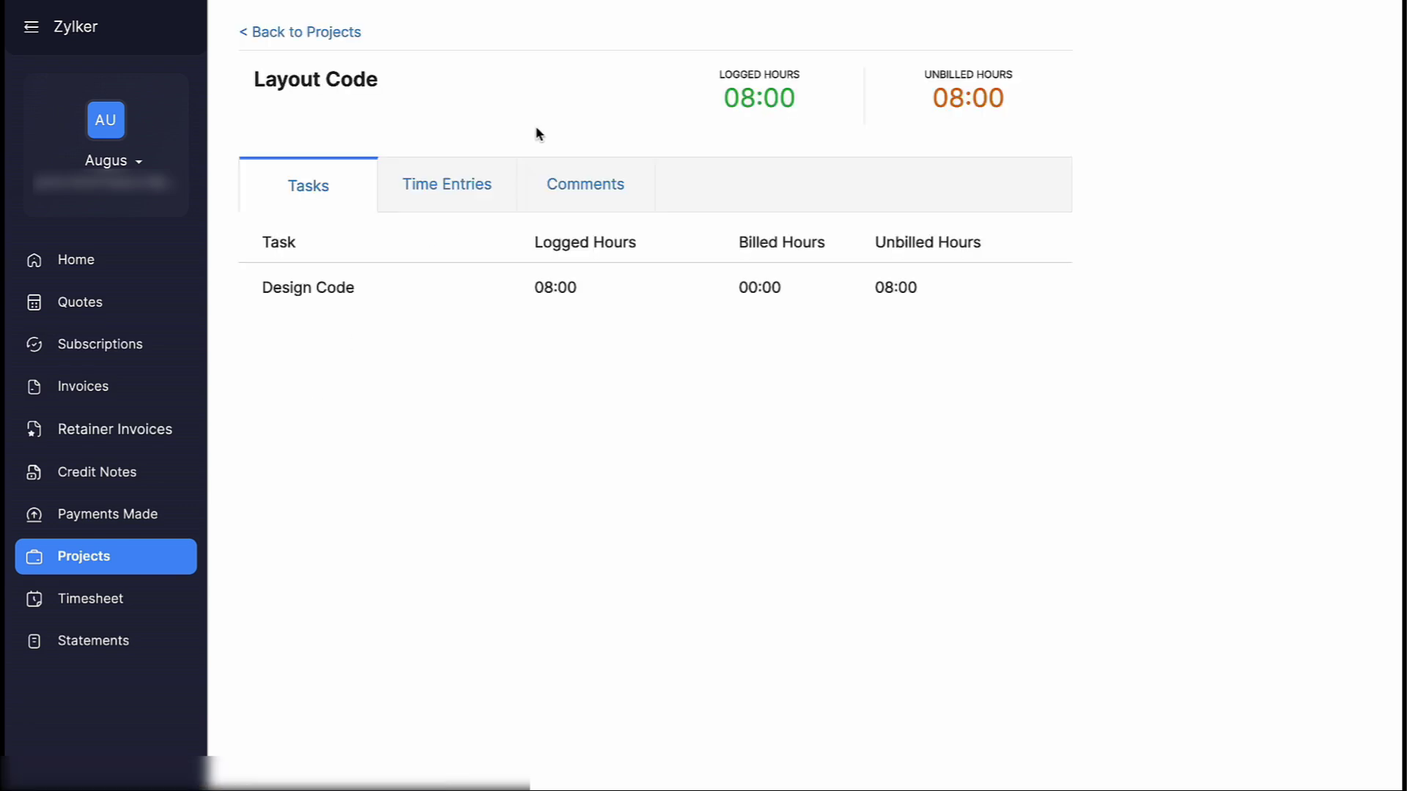
click(481, 189)
click(564, 205)
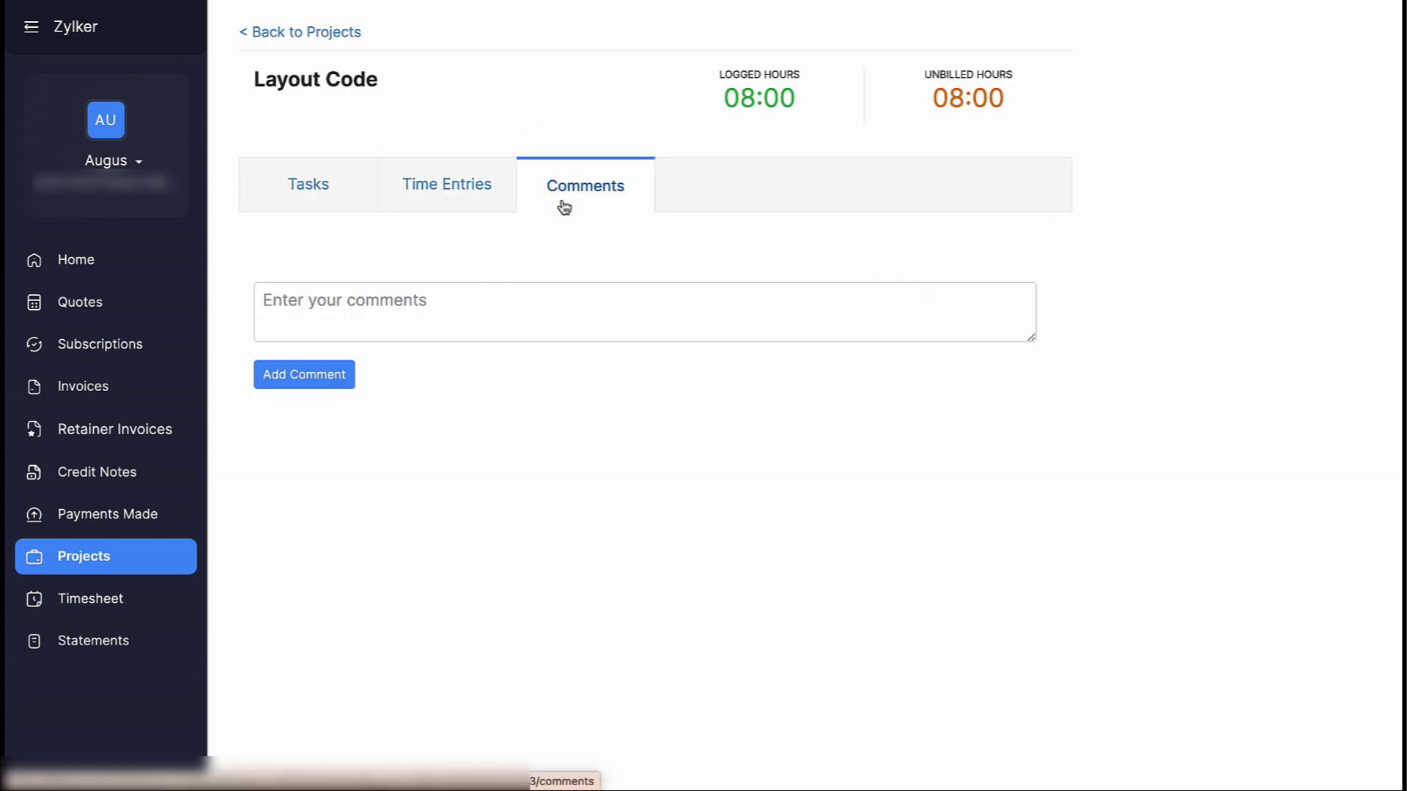
View the pending Design Approval timesheet request and check the period options of the statement of accounts.
click(157, 601)
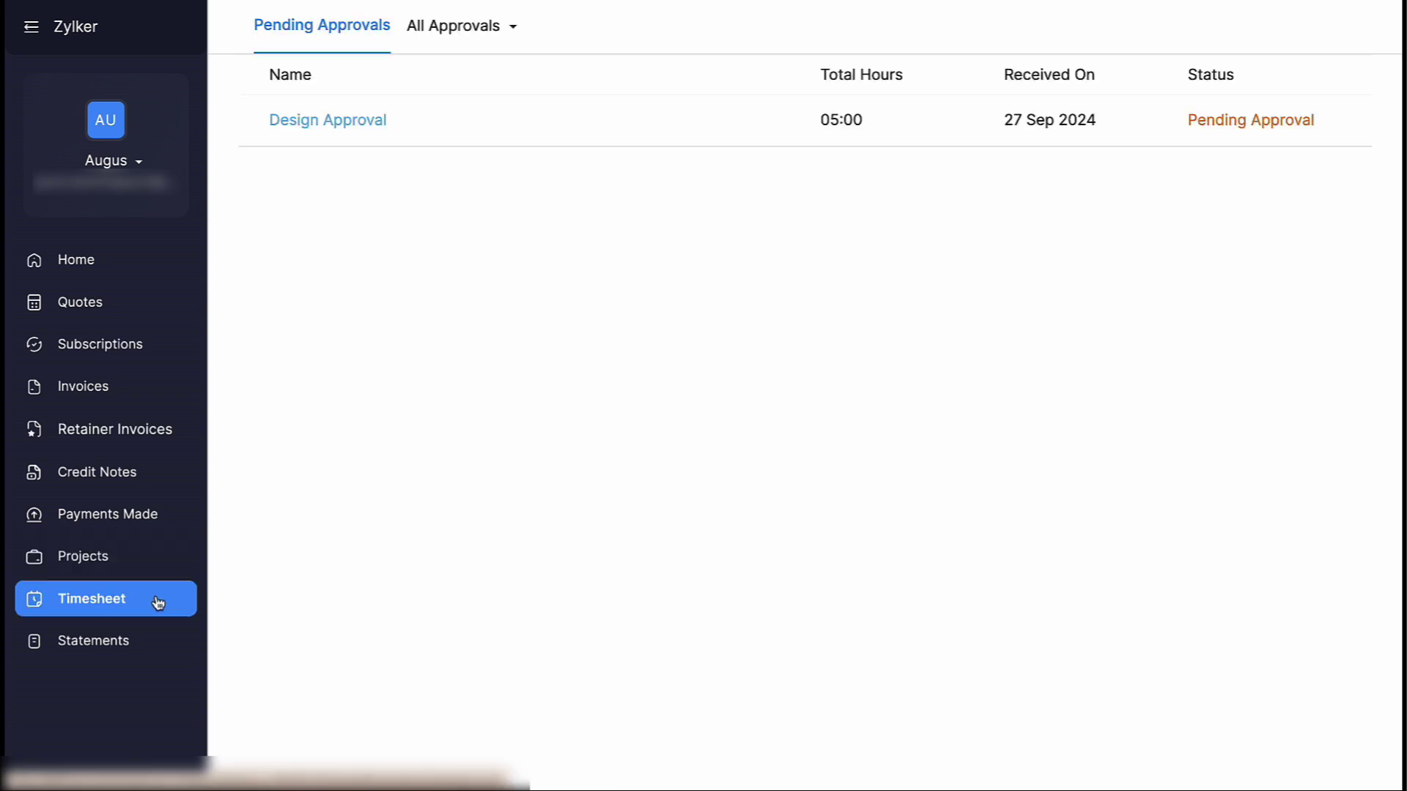
click(517, 139)
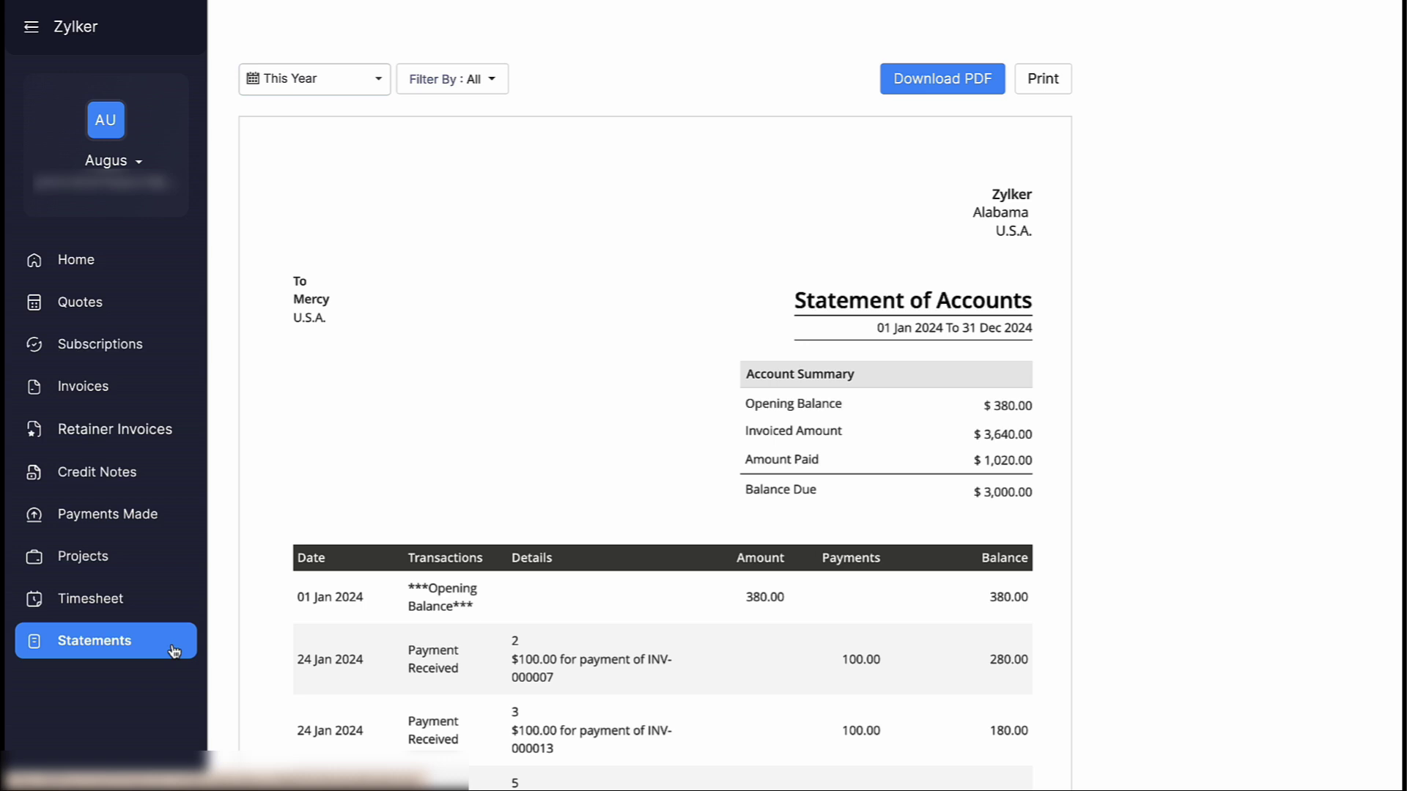
click(343, 93)
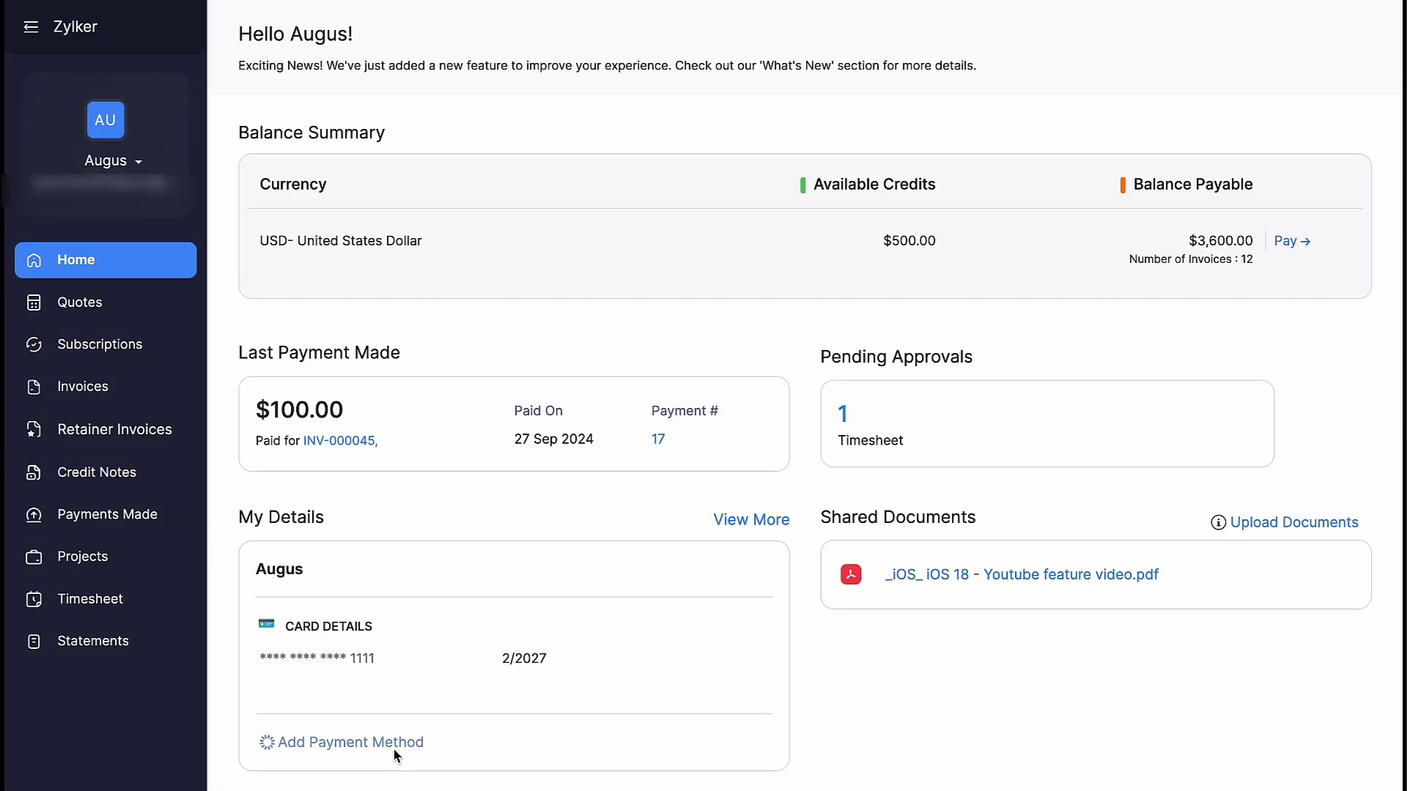
Look at the option for adding a payment method on the portal home page, and check the account options.
click(384, 744)
key(Escape)
scroll(386, 750, down, 2)
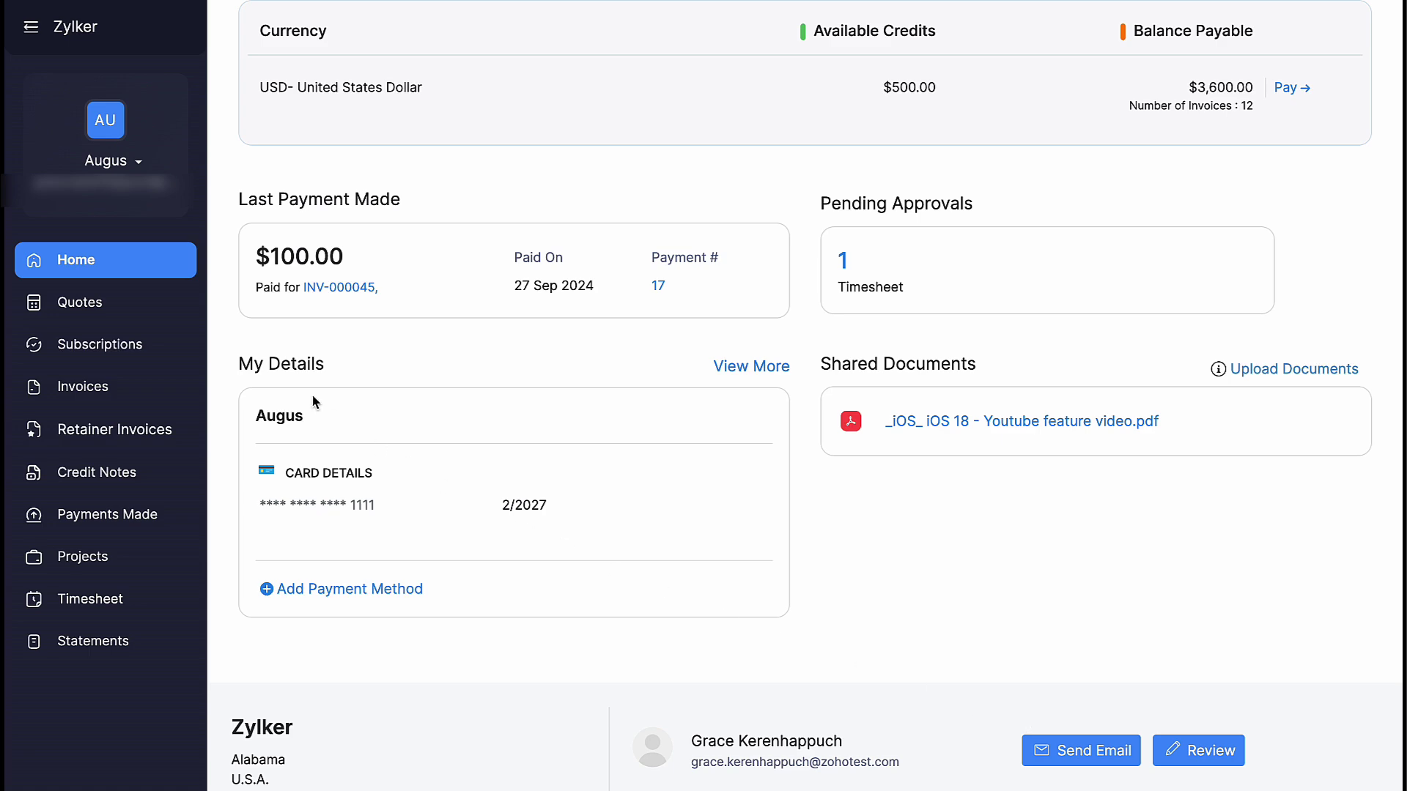
click(130, 163)
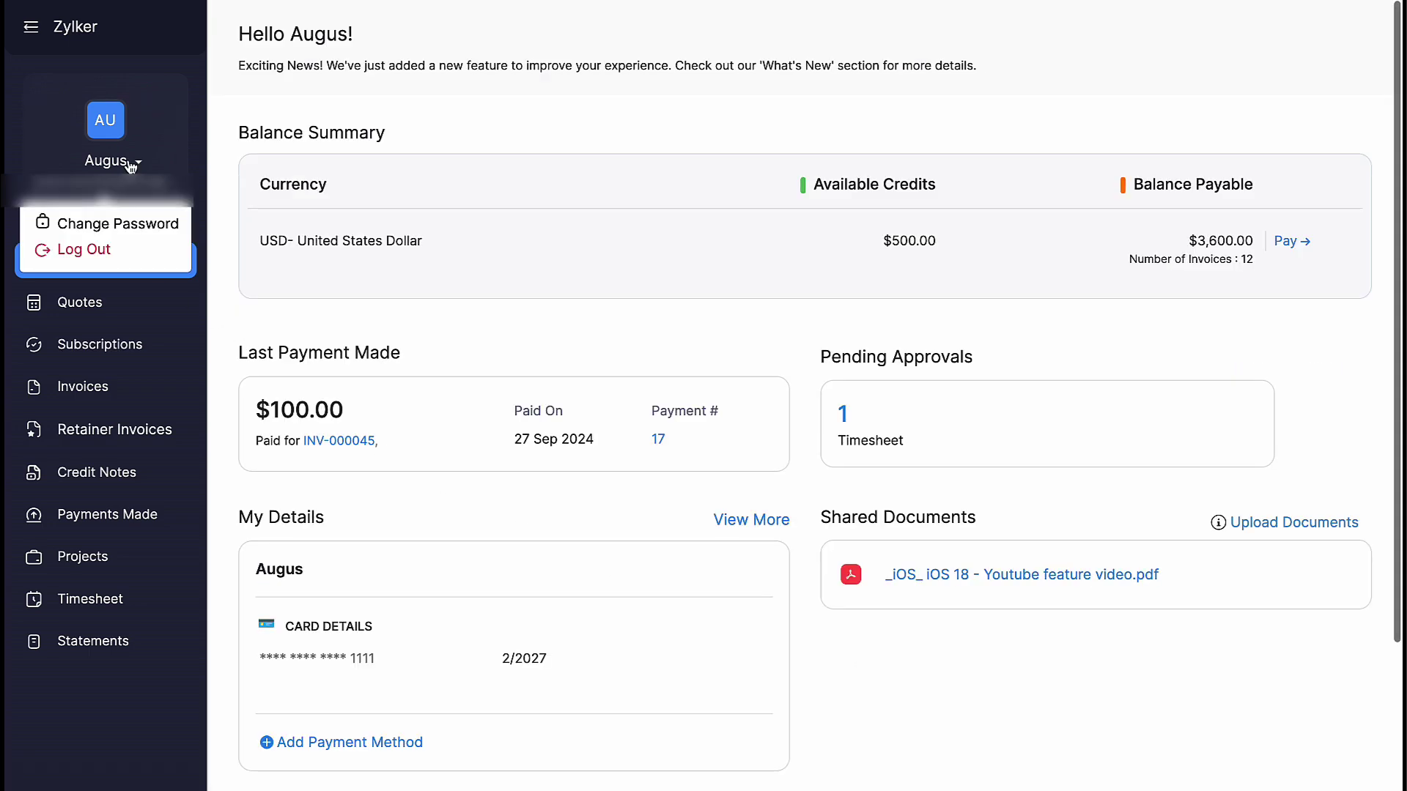